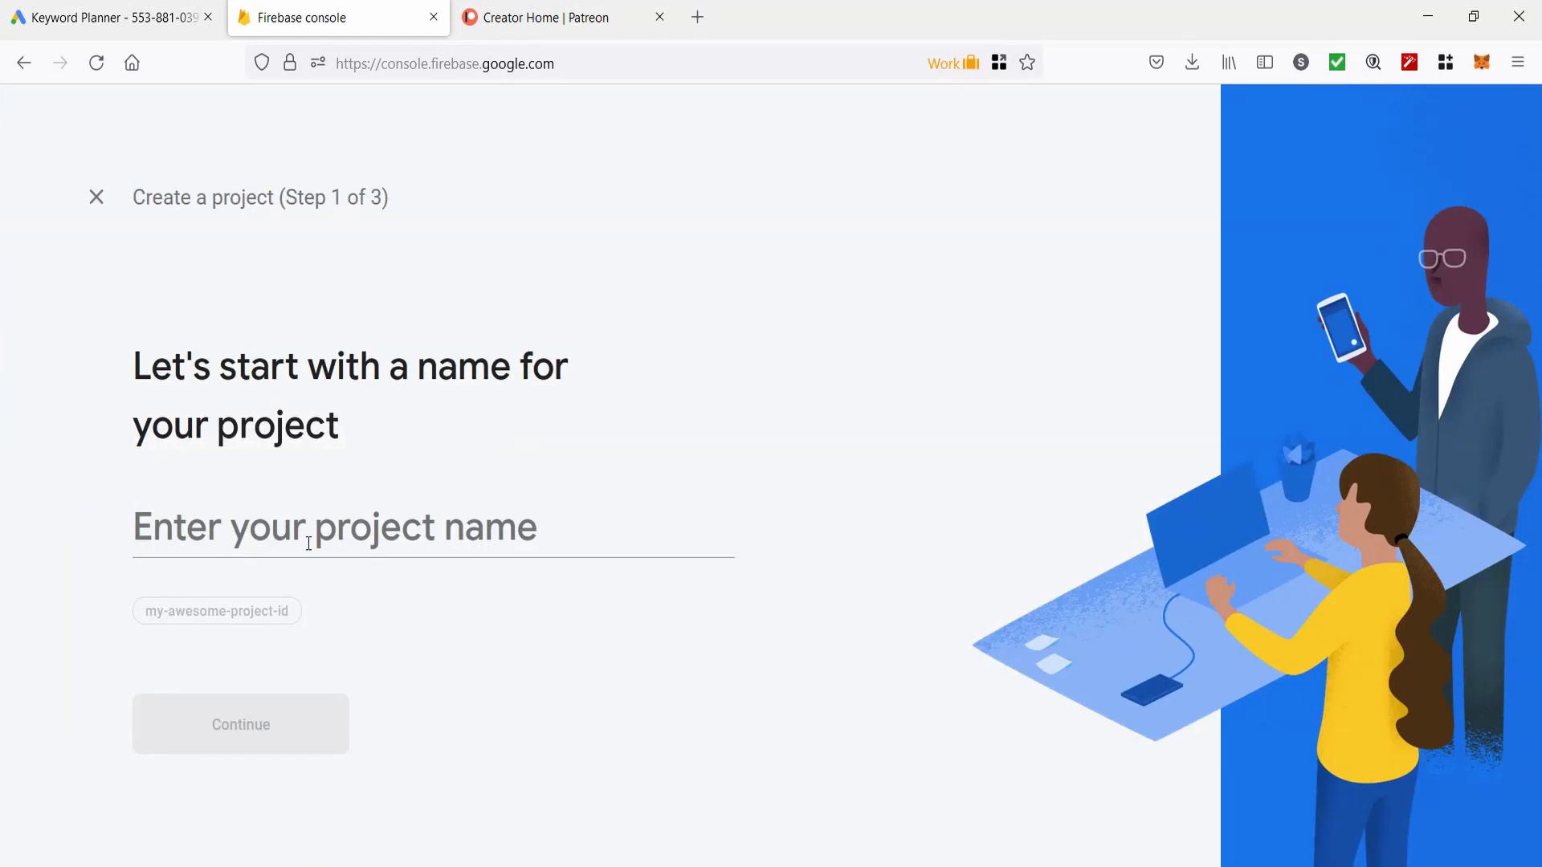
# Step: Create the 'firebase example' project with the Default Account for Firebase analytics
pyautogui.click(309, 543)
pyautogui.write('firebase ex')
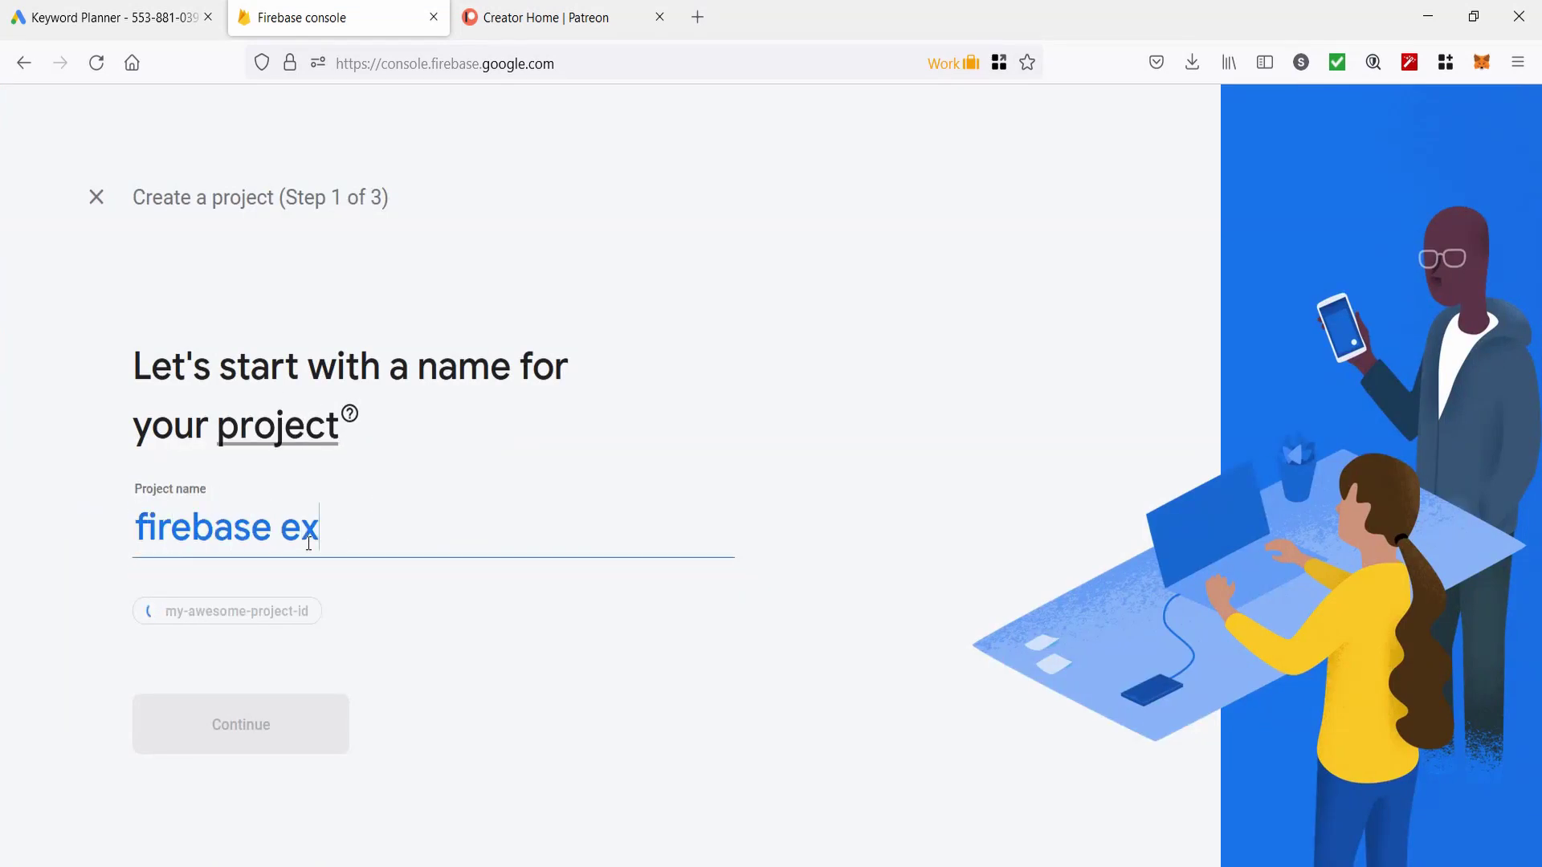
pyautogui.write('ample')
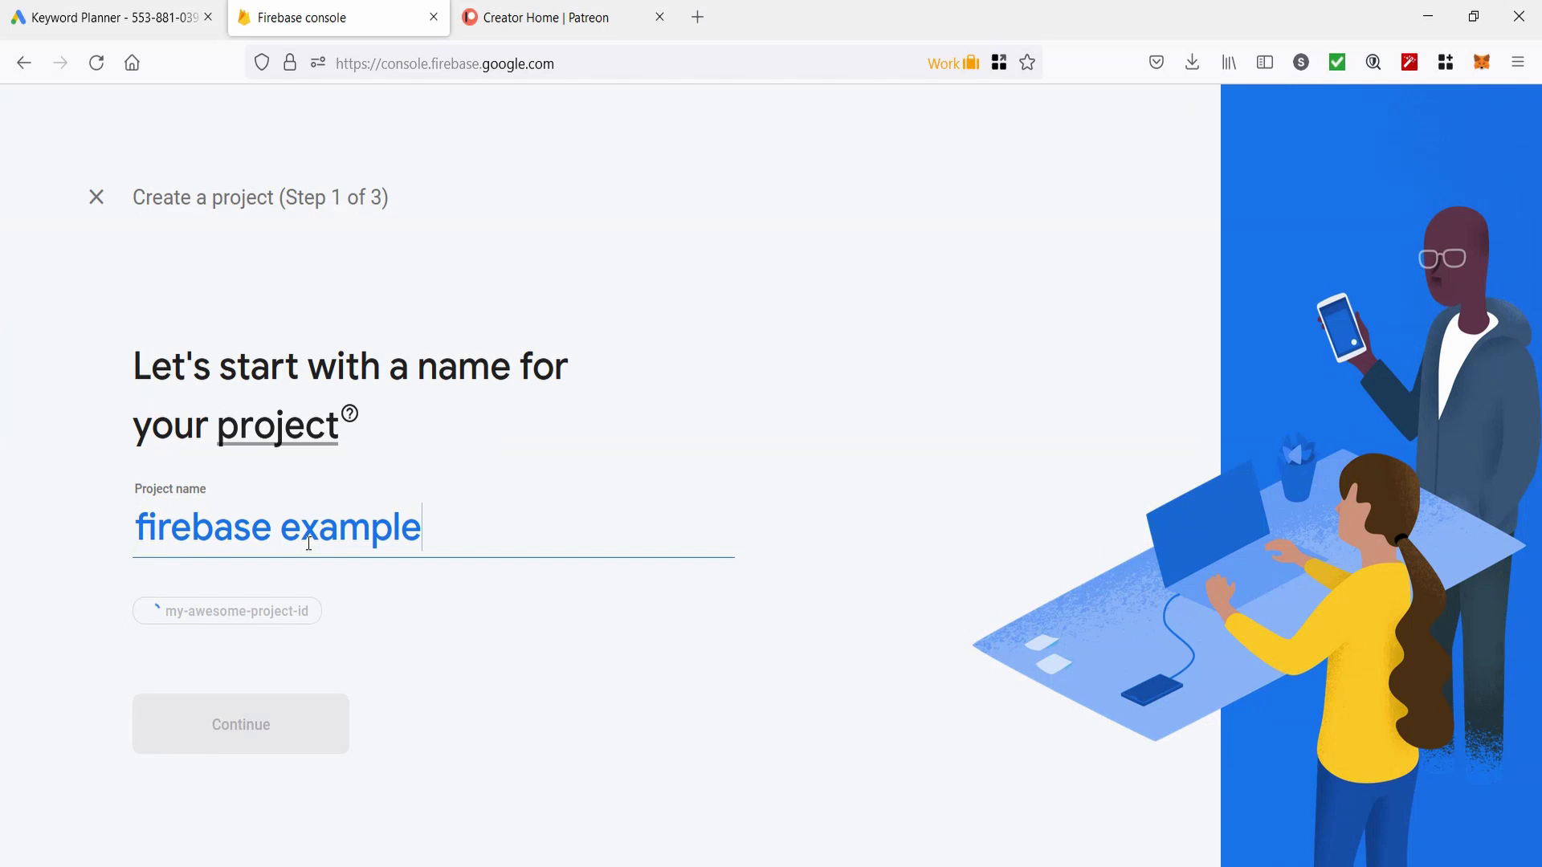
pyautogui.click(225, 737)
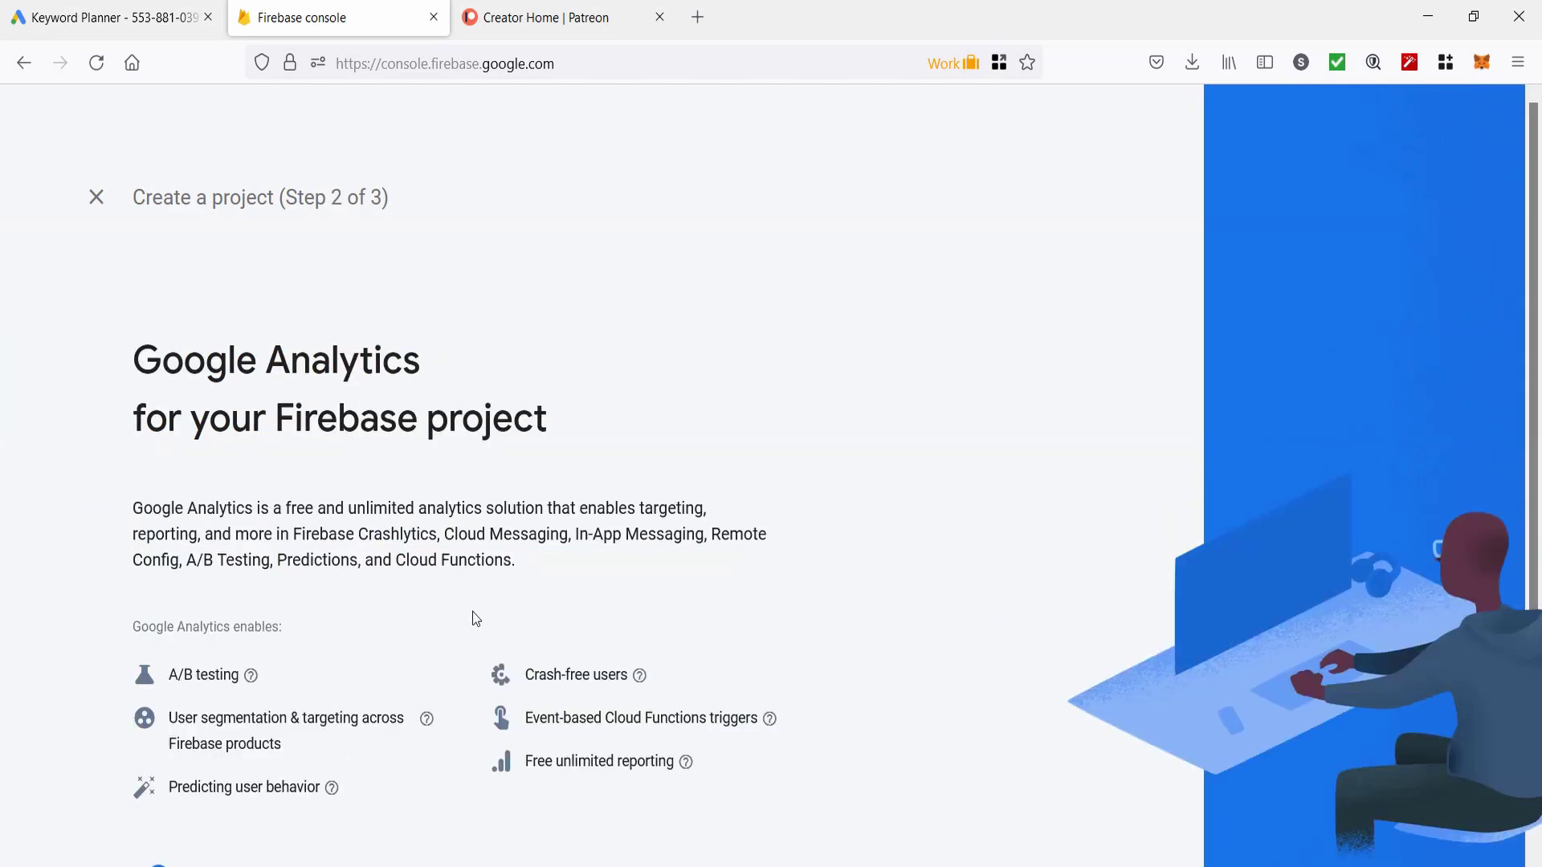
pyautogui.scroll(-3, 473, 618)
pyautogui.click(657, 768)
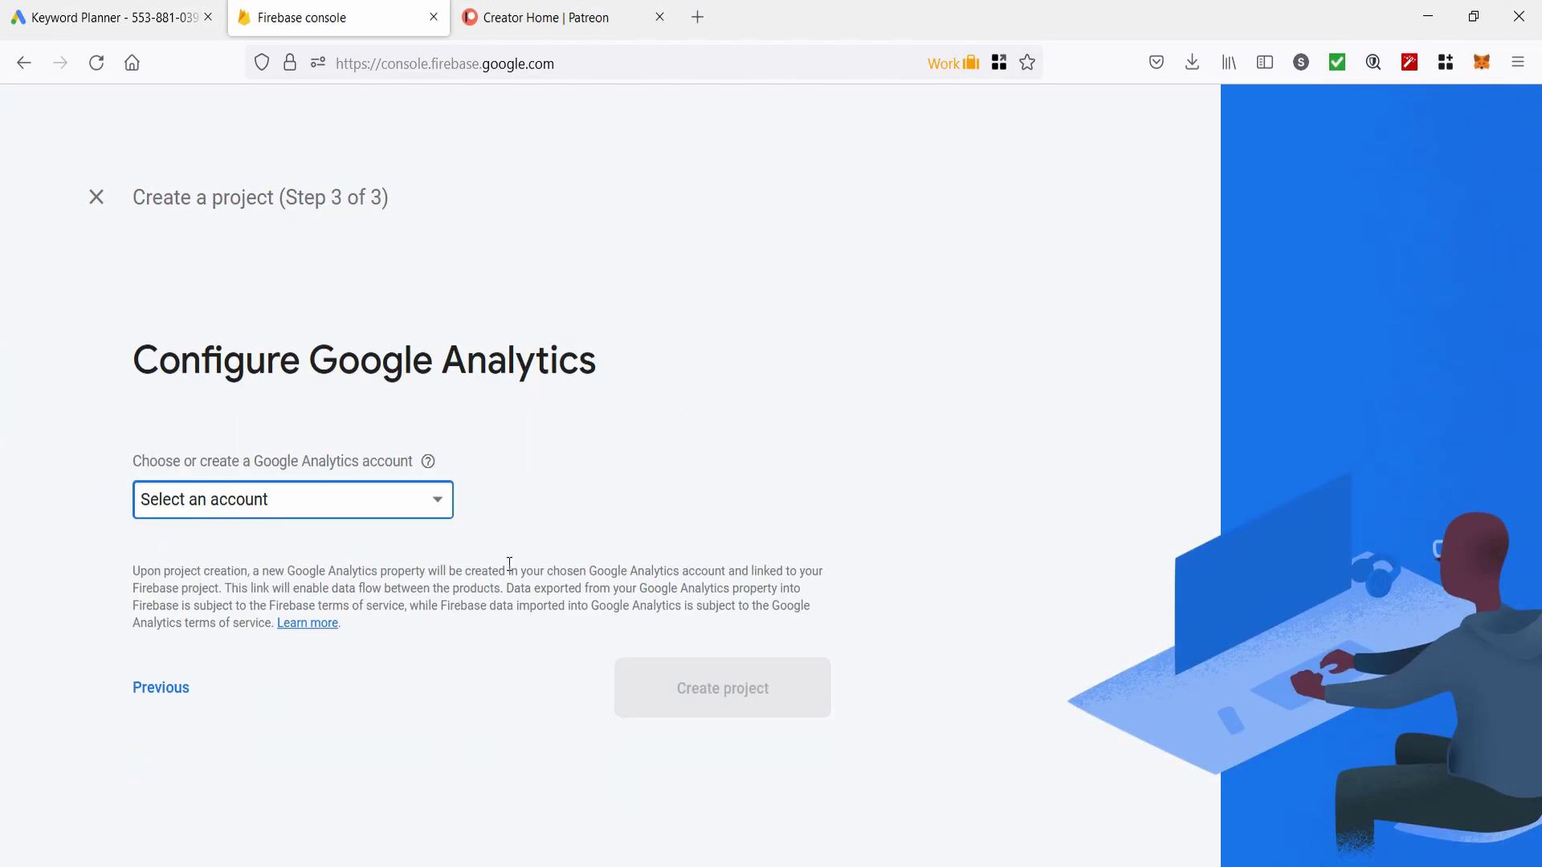
pyautogui.click(195, 520)
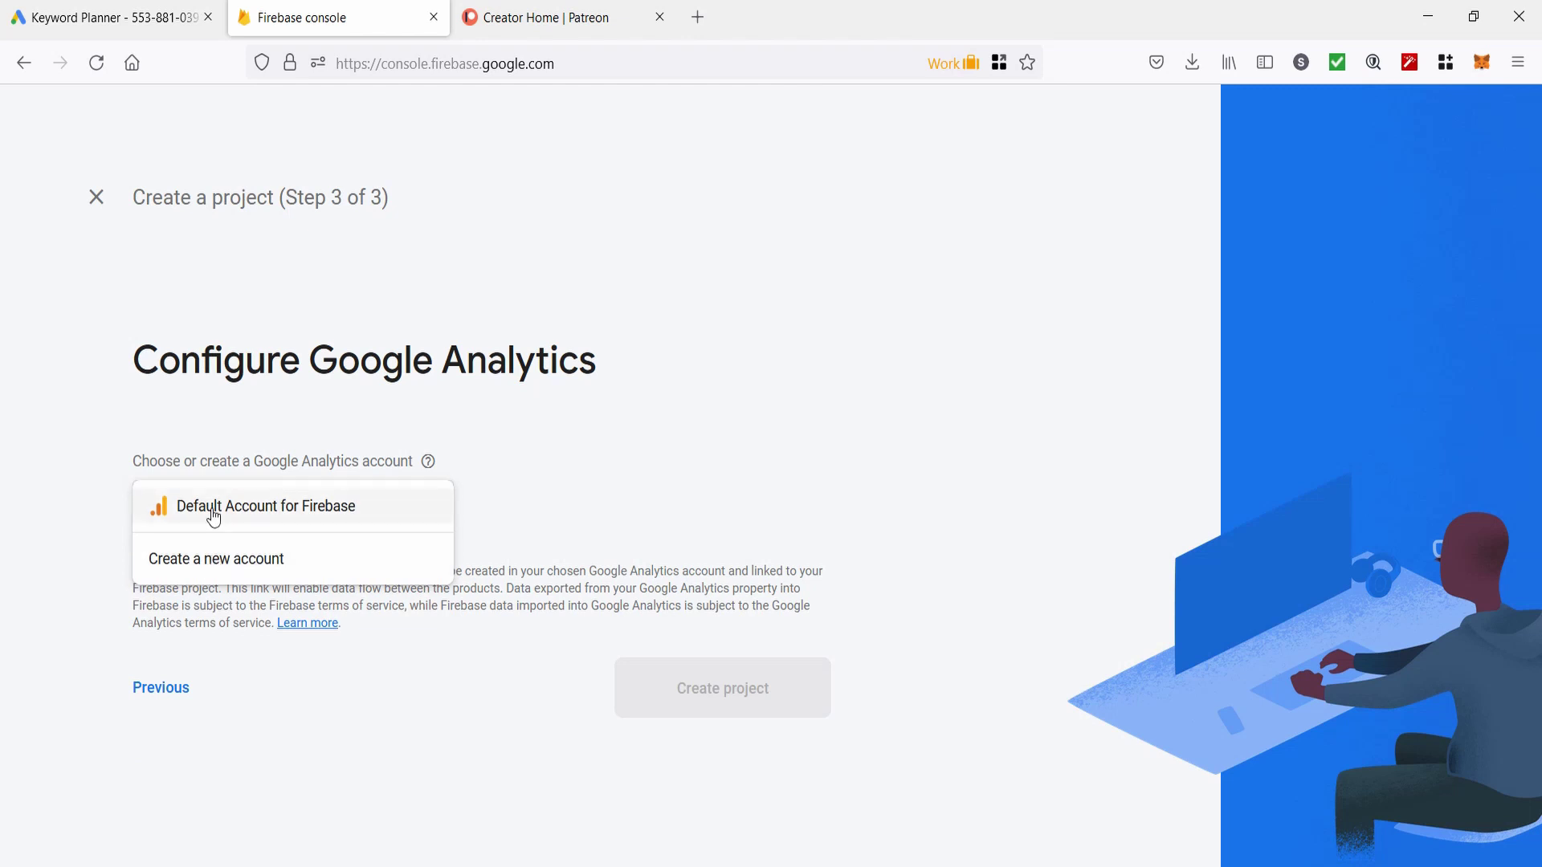
pyautogui.click(206, 519)
pyautogui.click(714, 744)
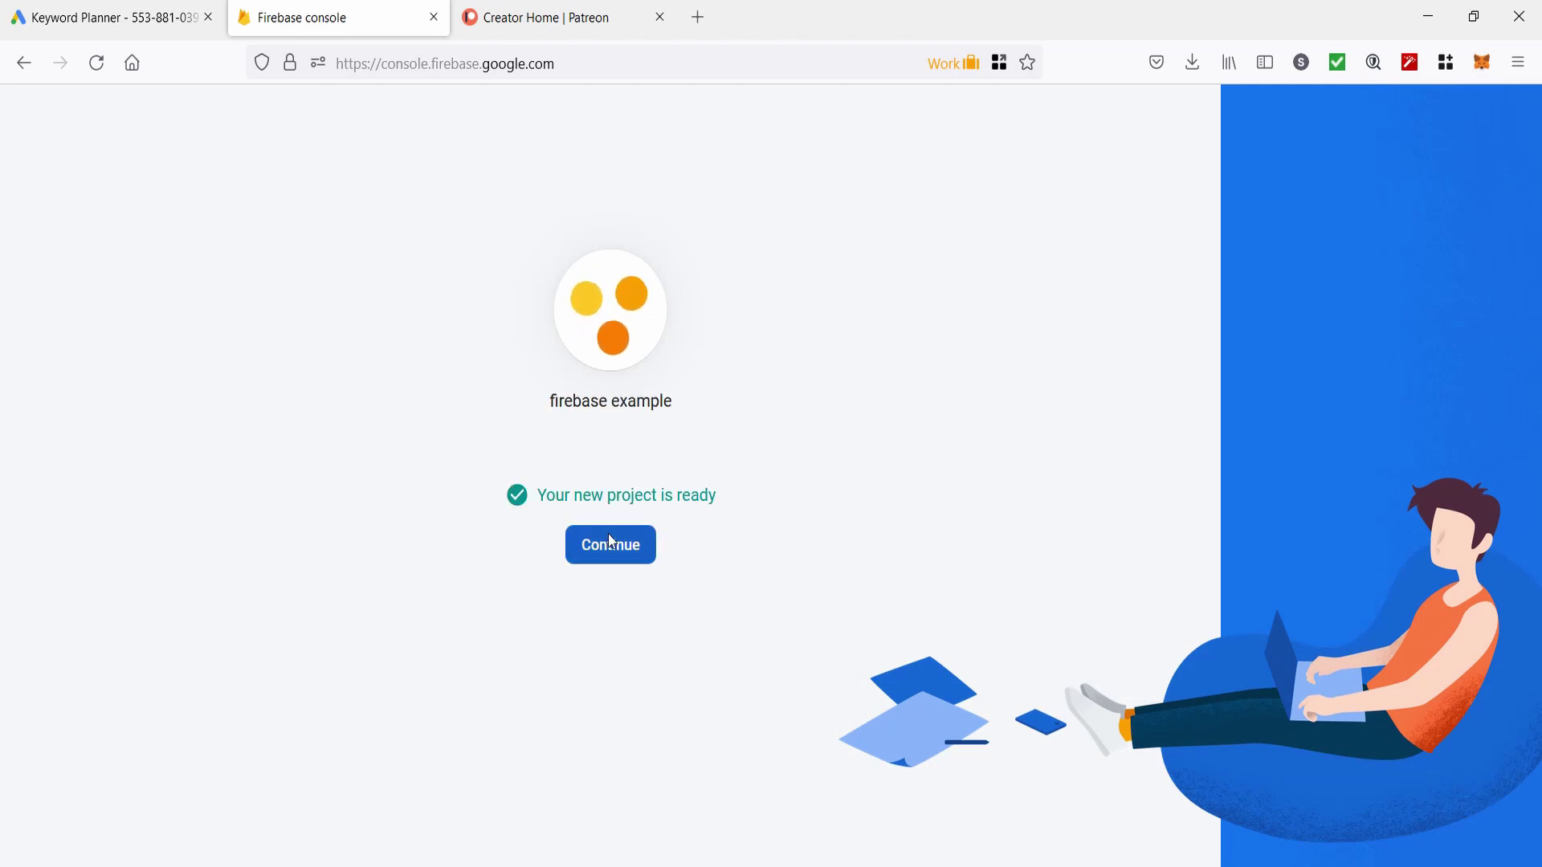
pyautogui.click(609, 543)
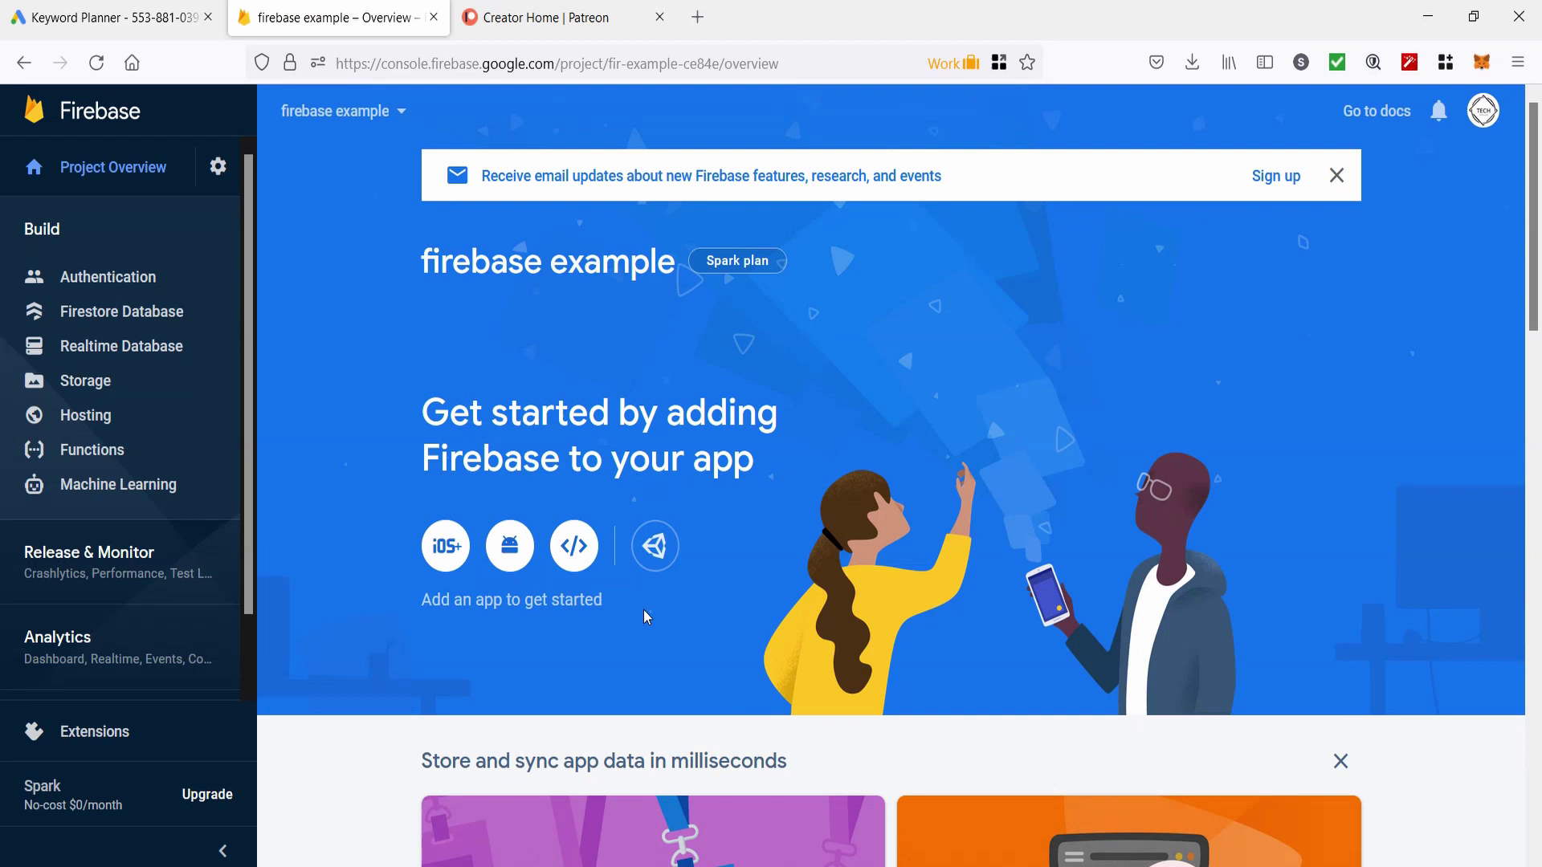
# Step: Create and enable a Cloud Firestore database for the project
pyautogui.click(128, 315)
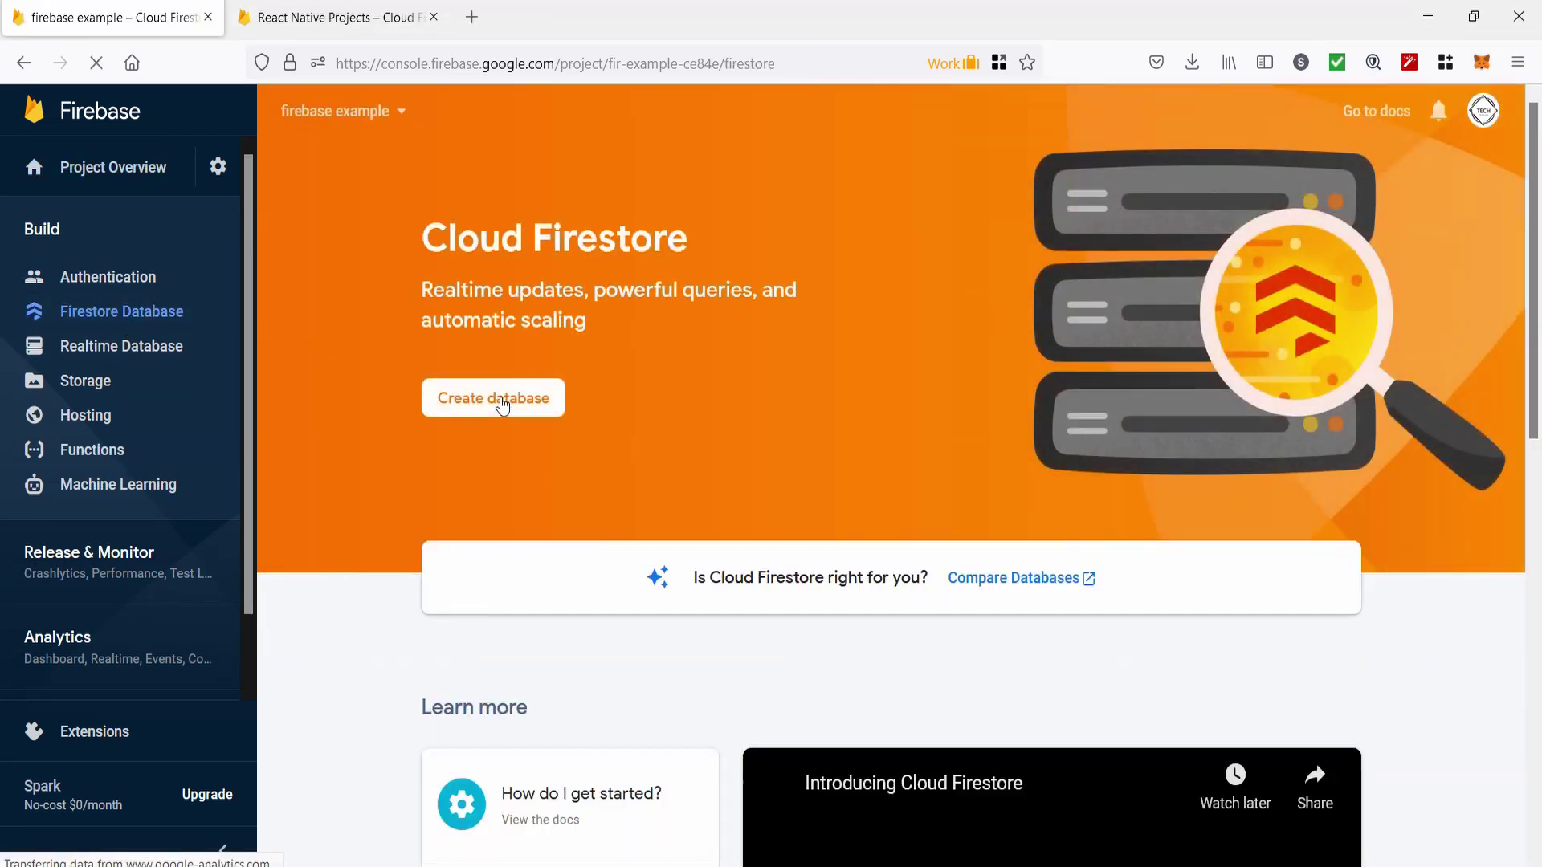
pyautogui.click(500, 400)
pyautogui.click(1123, 704)
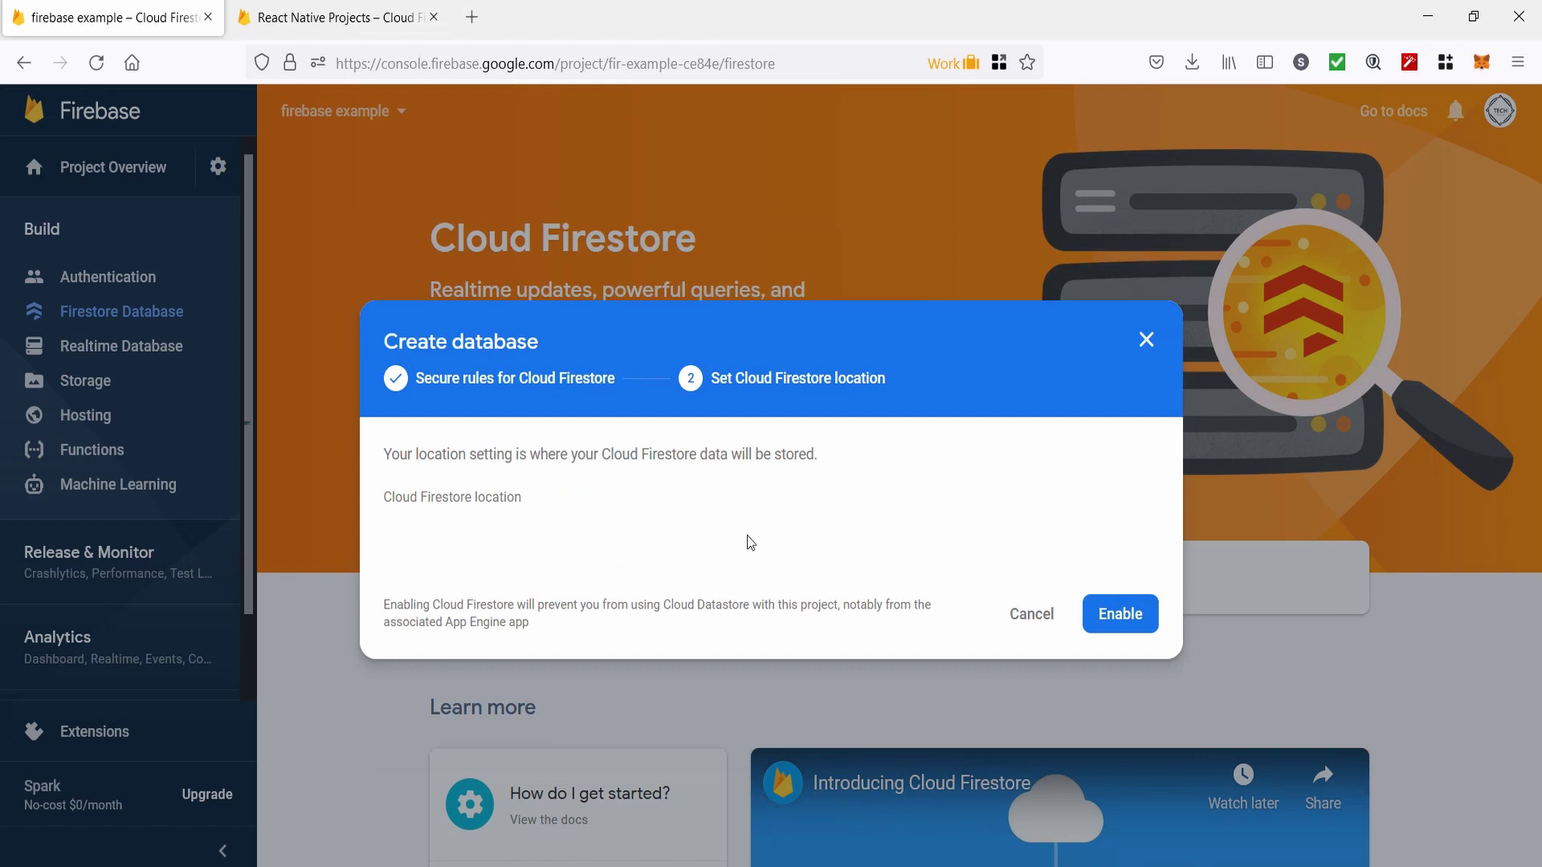
pyautogui.click(1121, 687)
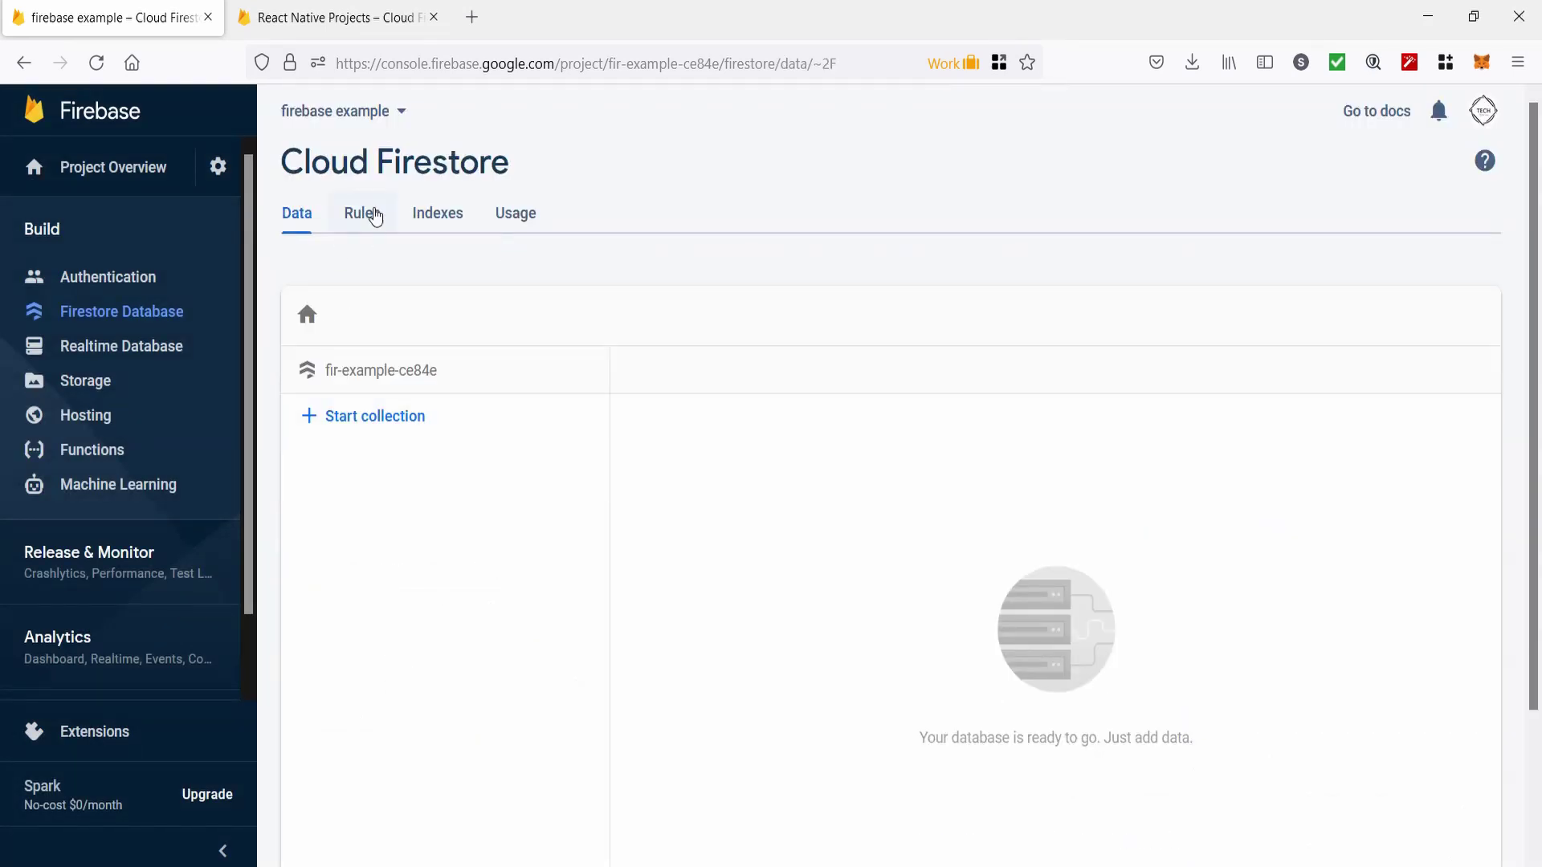
# Step: Change the Firestore rule condition from false to true and publish the rules
pyautogui.click(363, 214)
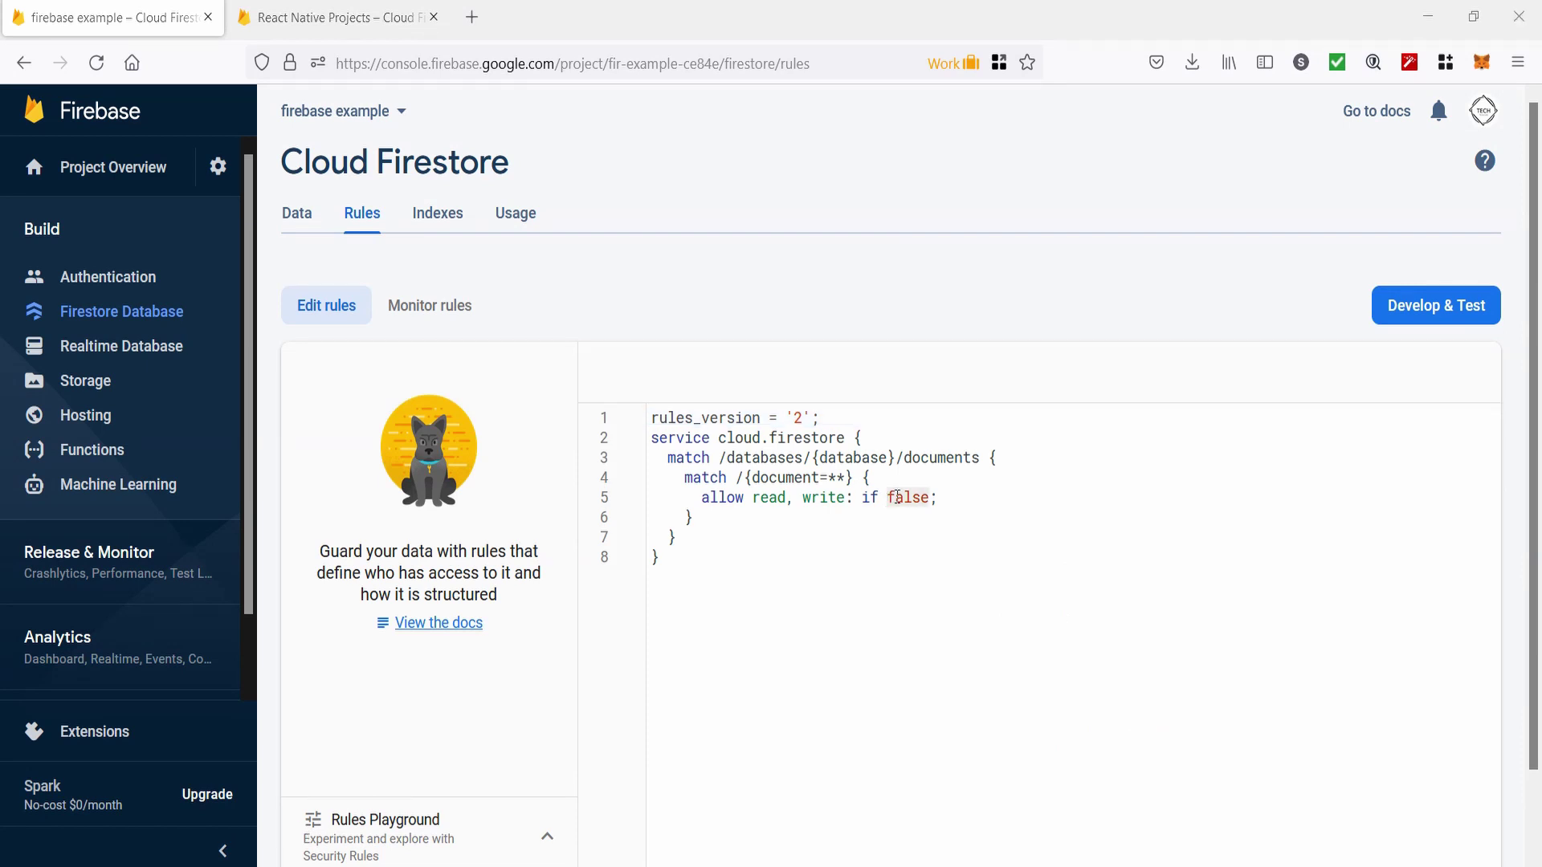
pyautogui.doubleClick(919, 500)
pyautogui.write('true')
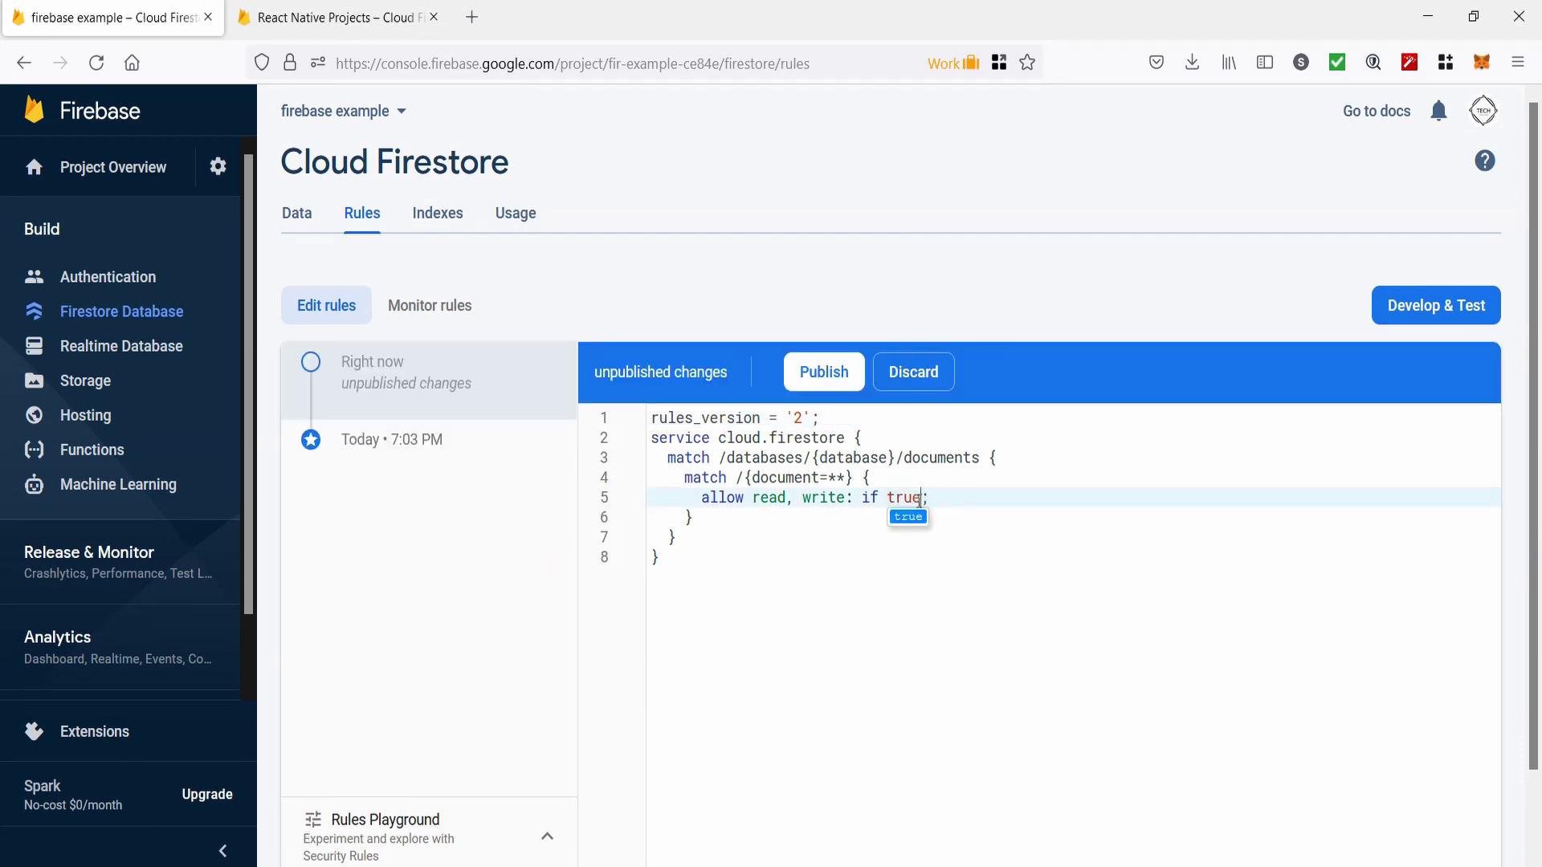
pyautogui.click(813, 372)
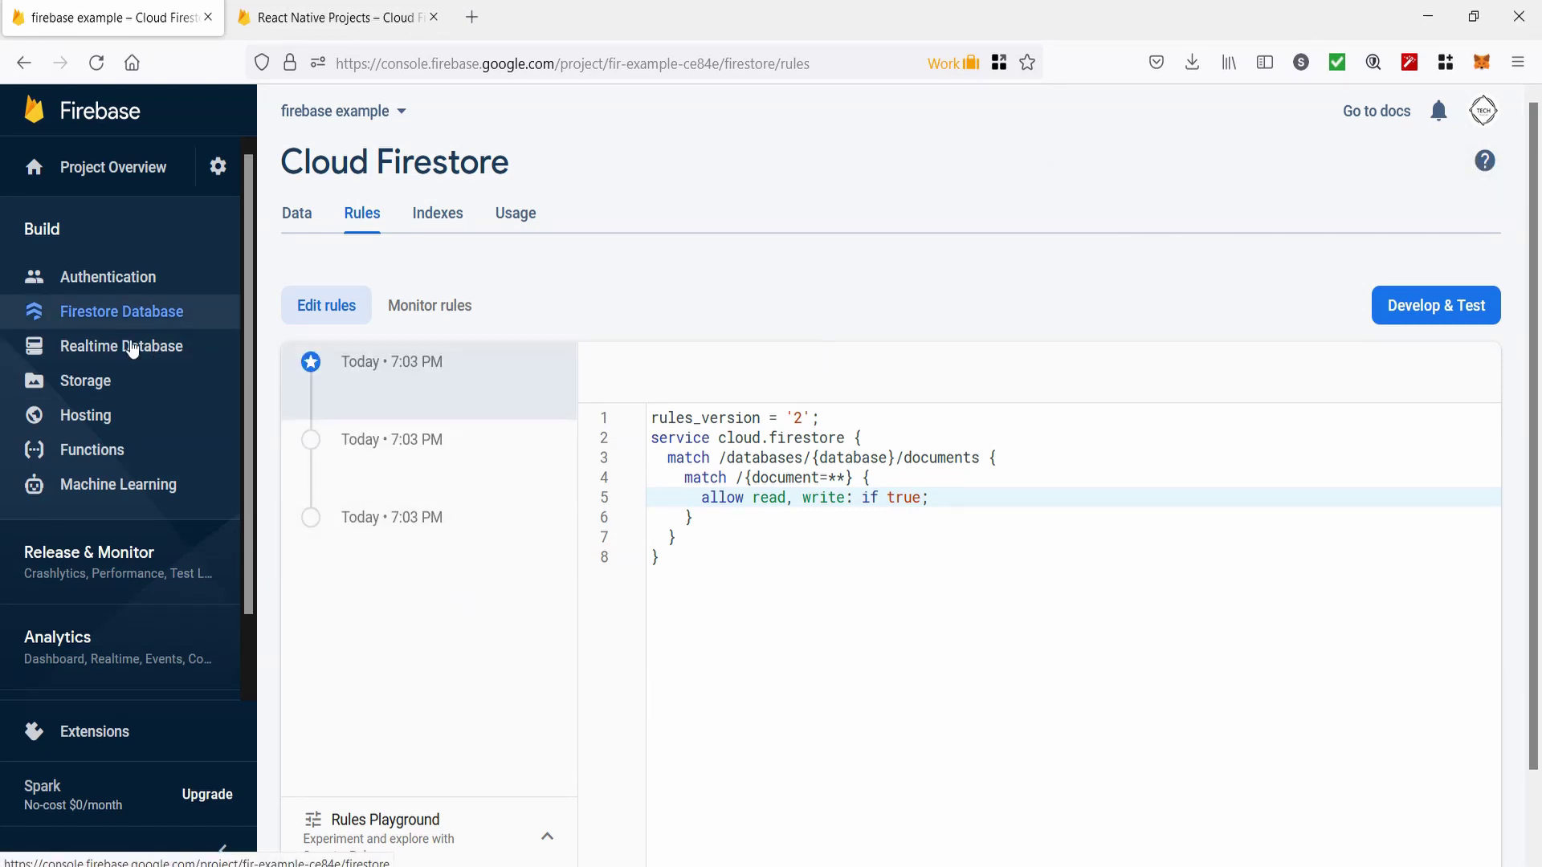
# Step: Create and enable a Realtime Database for the project
pyautogui.click(128, 346)
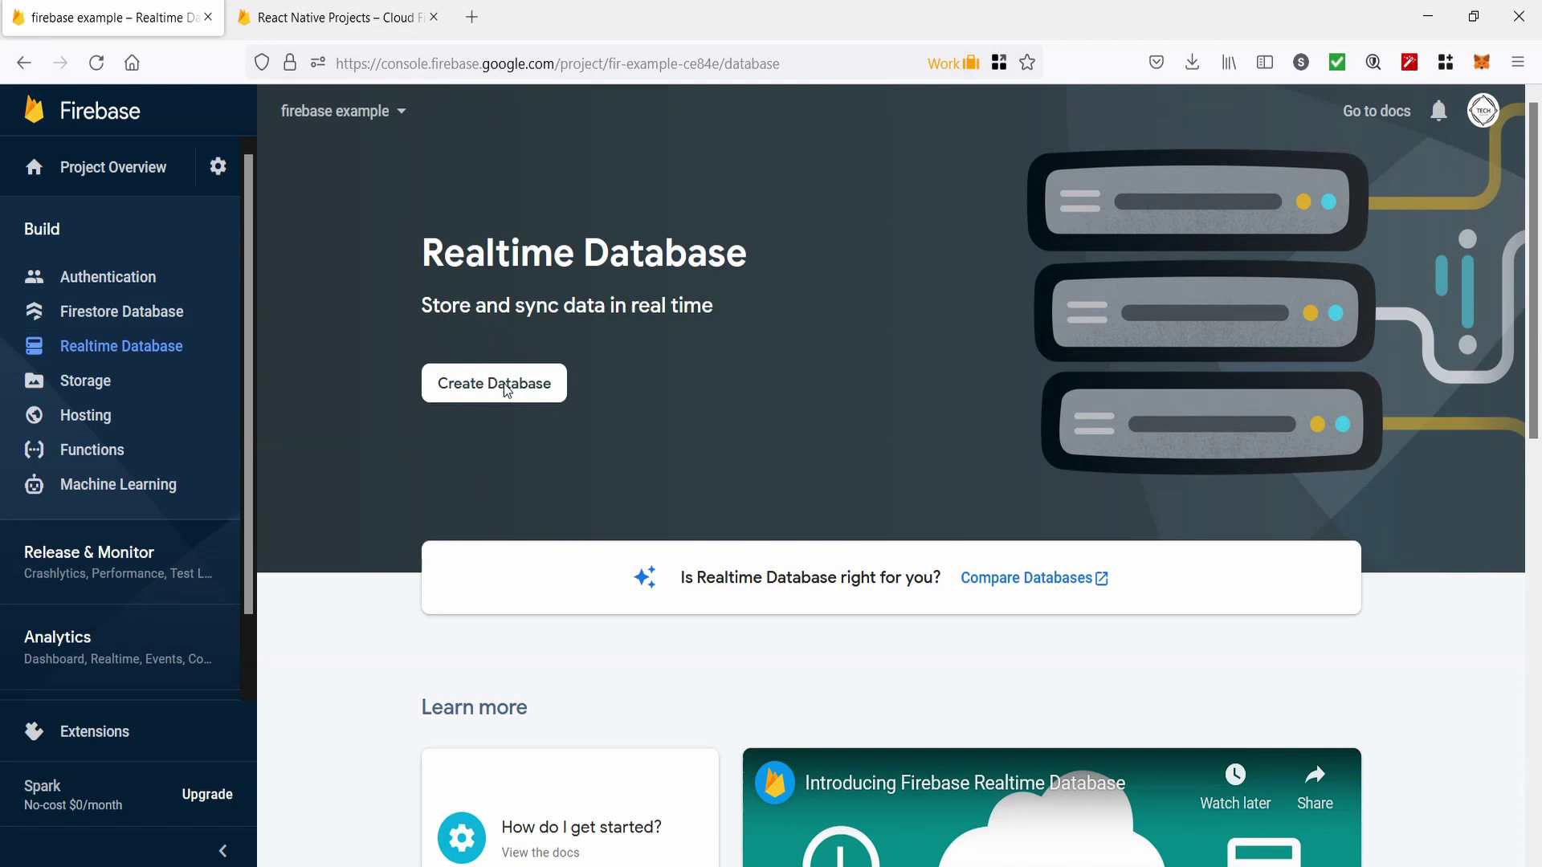
pyautogui.click(506, 386)
pyautogui.click(1132, 636)
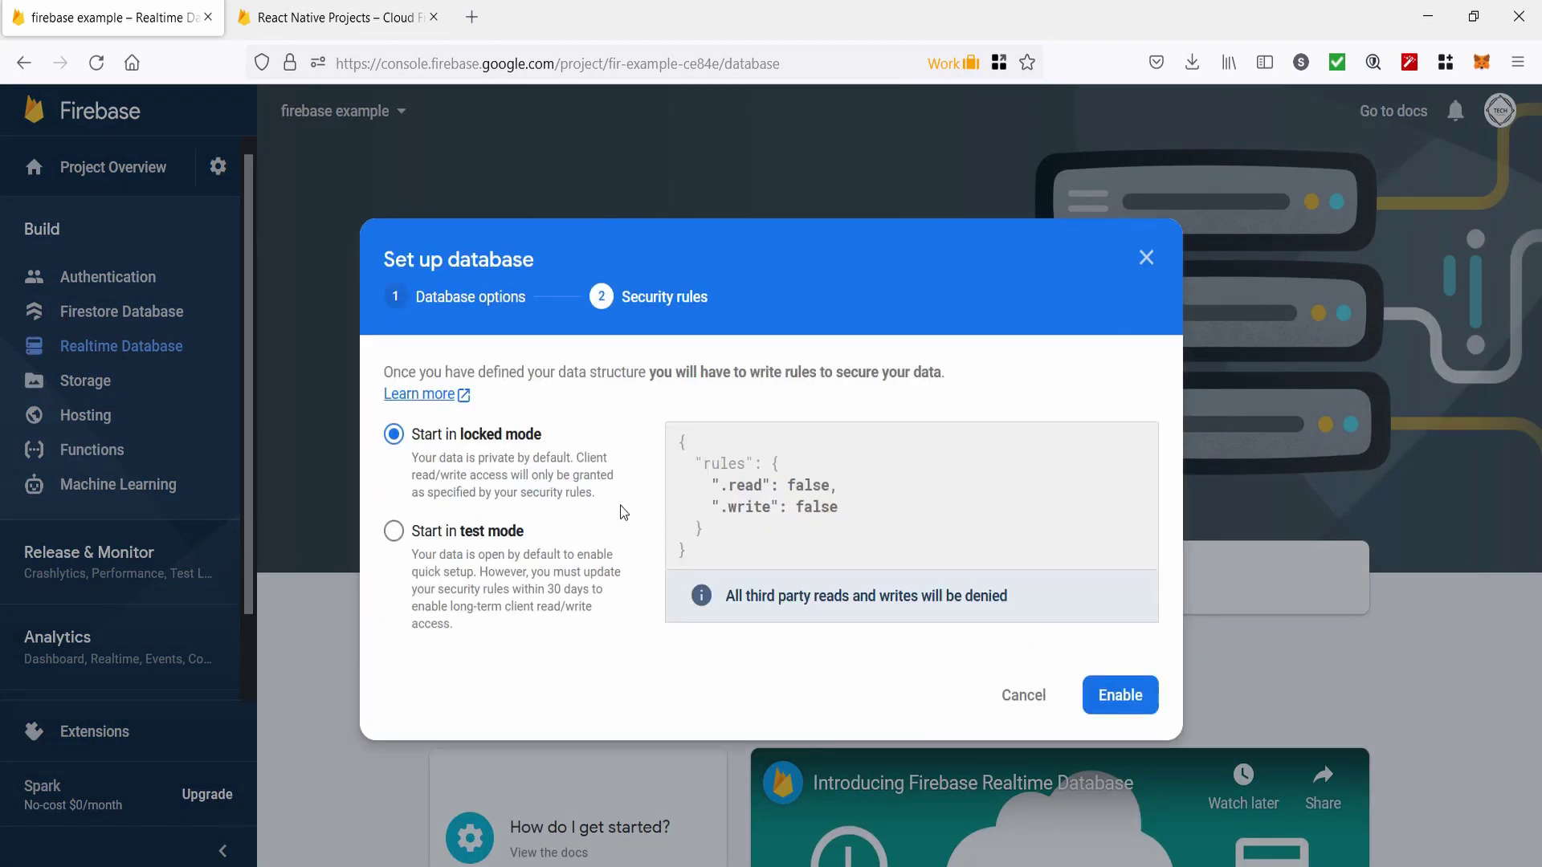
pyautogui.click(1121, 694)
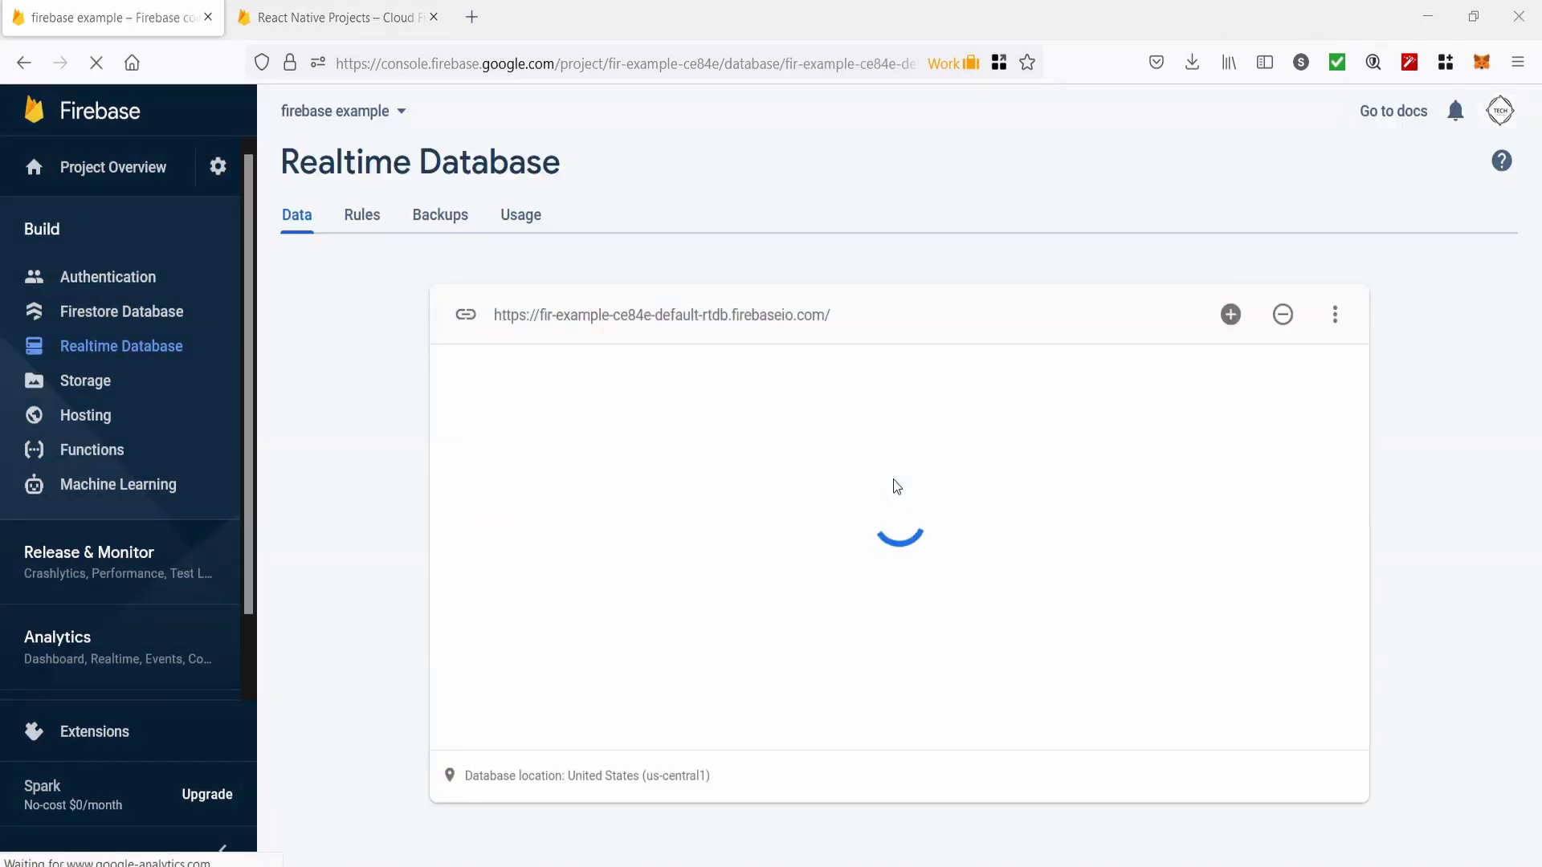
# Step: Set the Realtime Database .read and .write rules to true and publish them
pyautogui.click(362, 225)
pyautogui.doubleClick(482, 512)
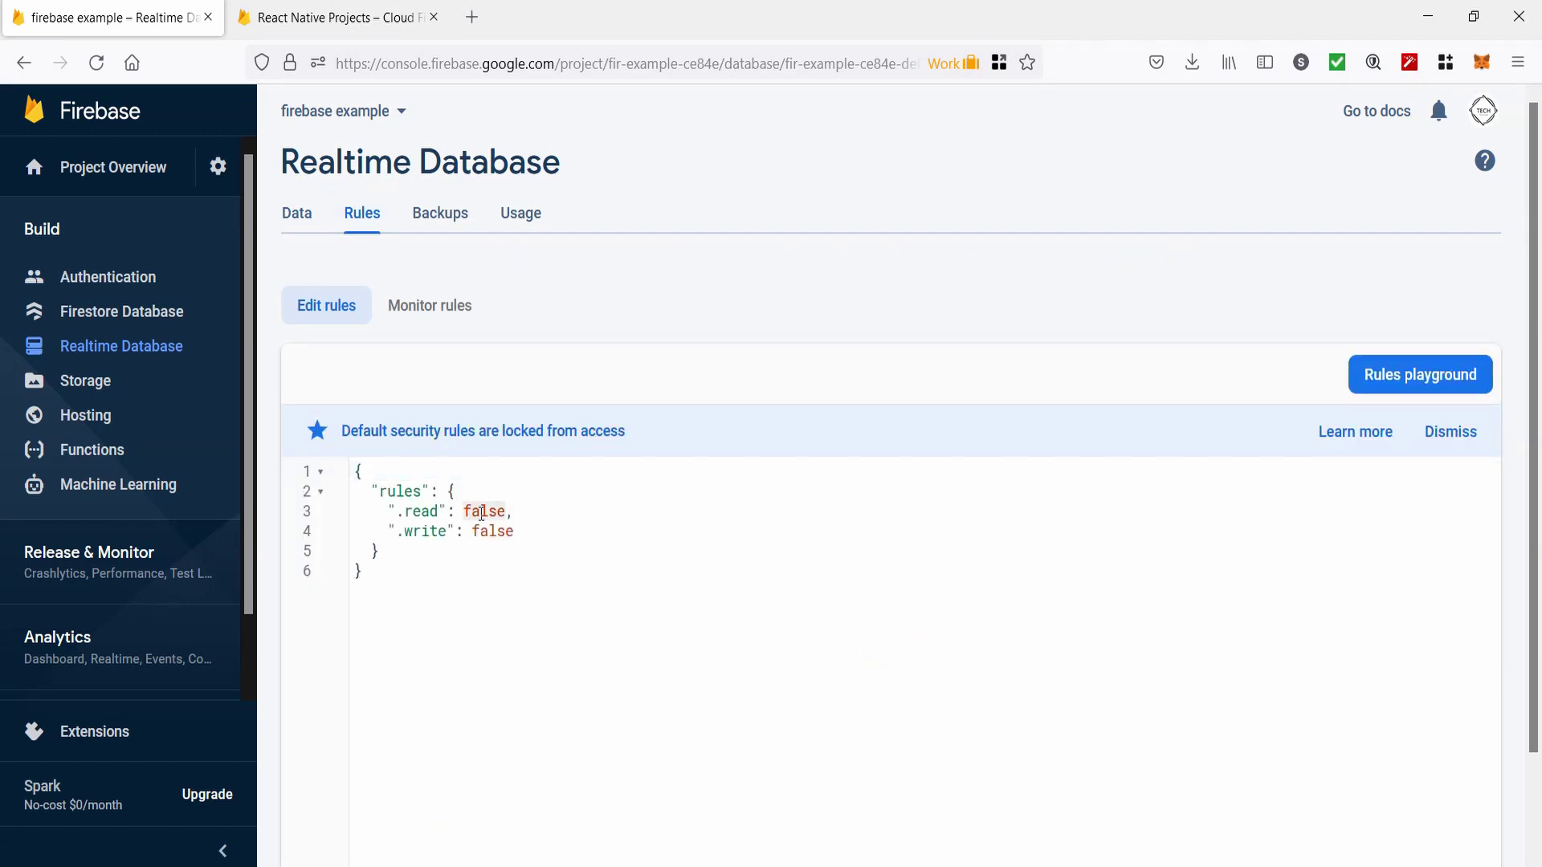
pyautogui.write('true')
pyautogui.click(578, 561)
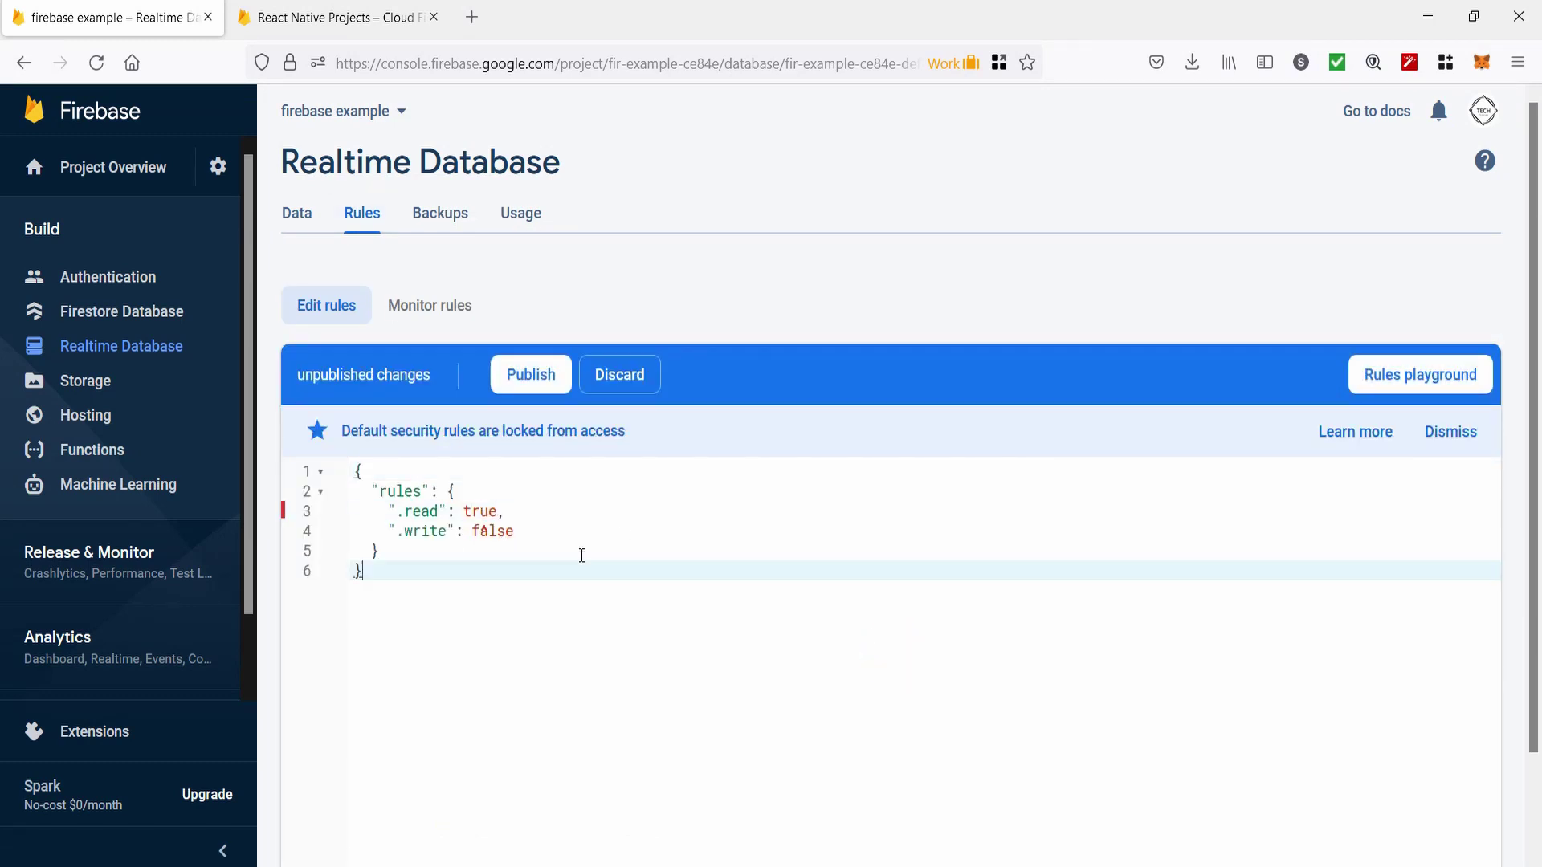
pyautogui.doubleClick(497, 531)
pyautogui.write('tru')
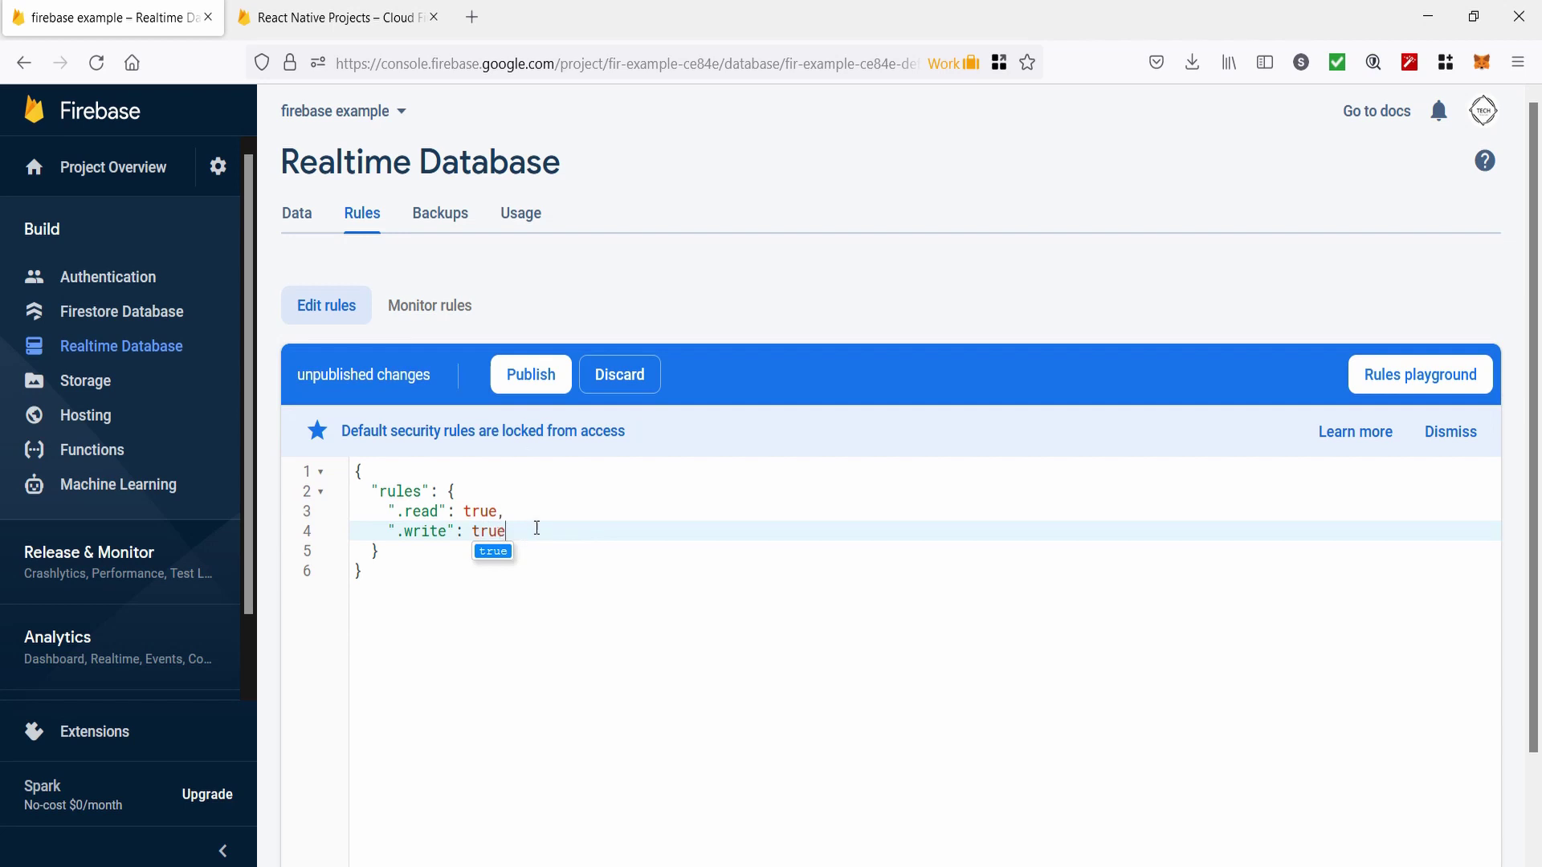
pyautogui.click(537, 374)
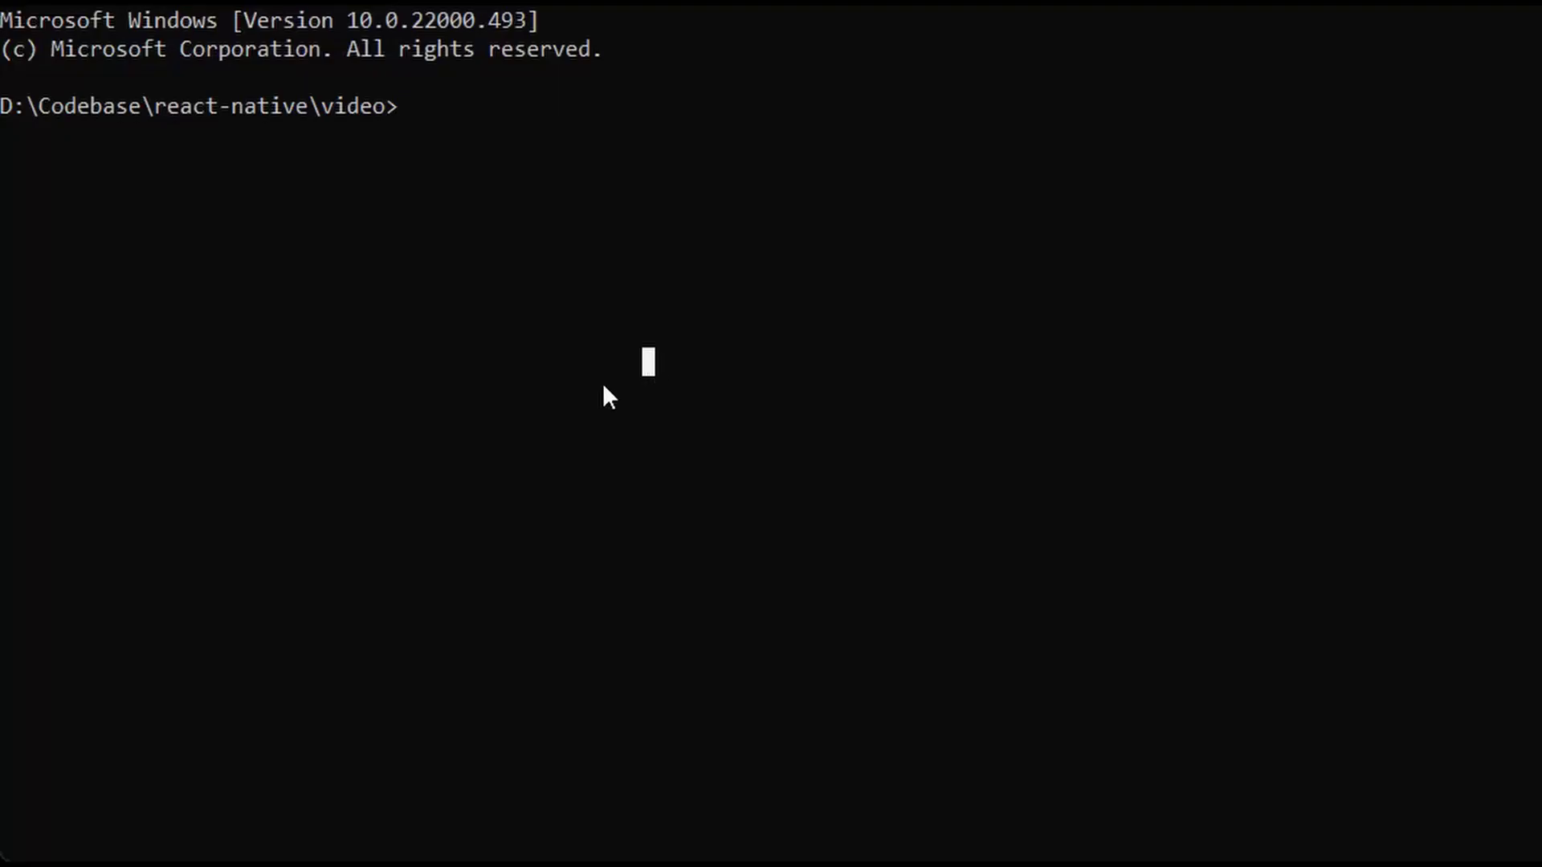
pyautogui.write('e')
pyautogui.write('xpo')
pyautogui.write(' init ')
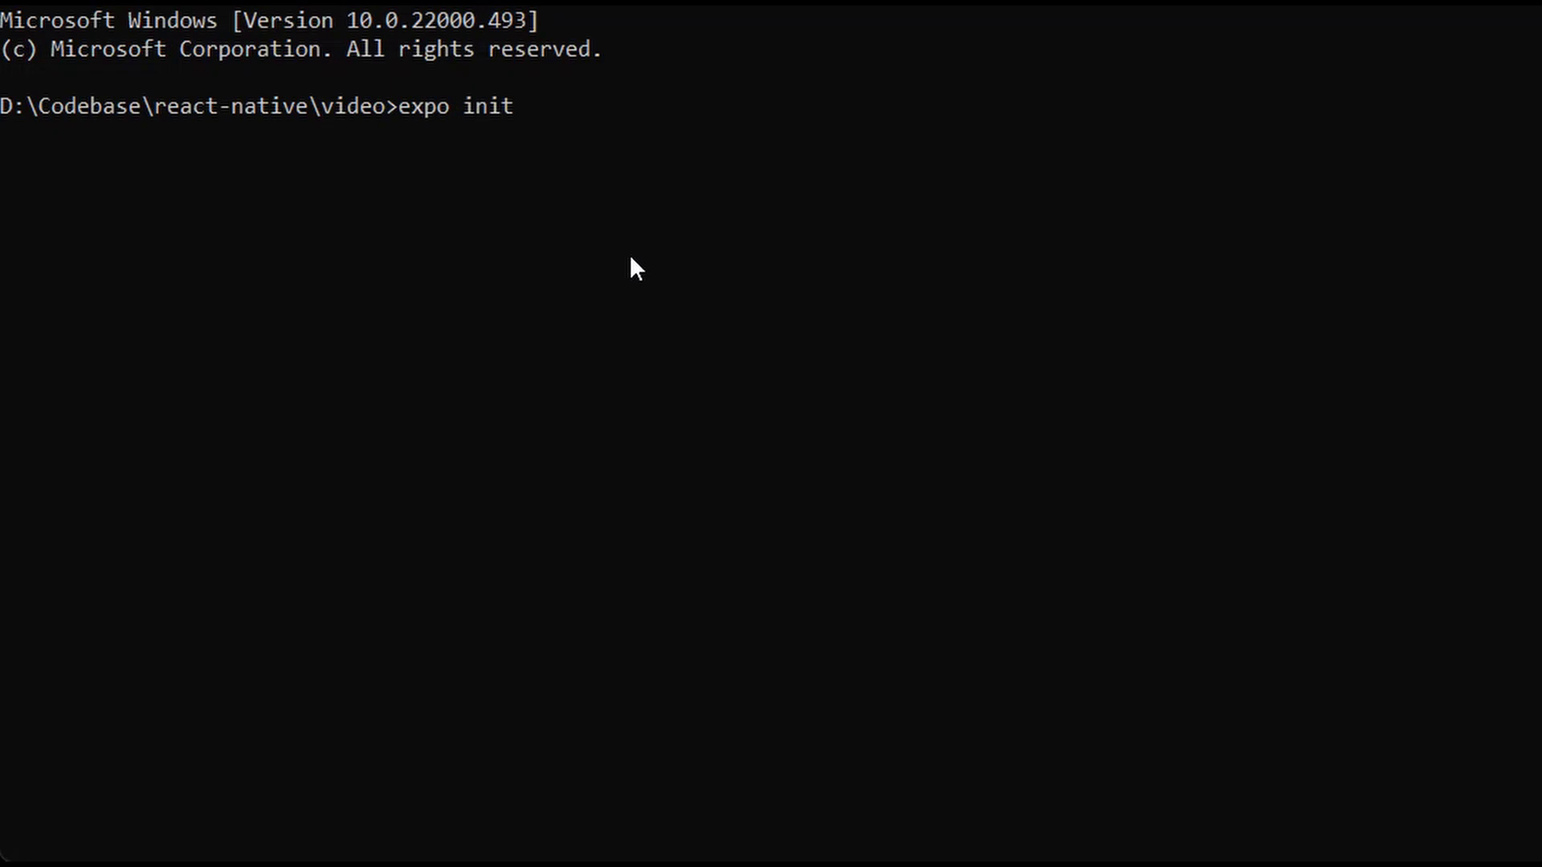
pyautogui.write('firebase')
# Step: Create the blank (TypeScript) Expo project 'firebase' with expo init and cd into it
pyautogui.press('Return')
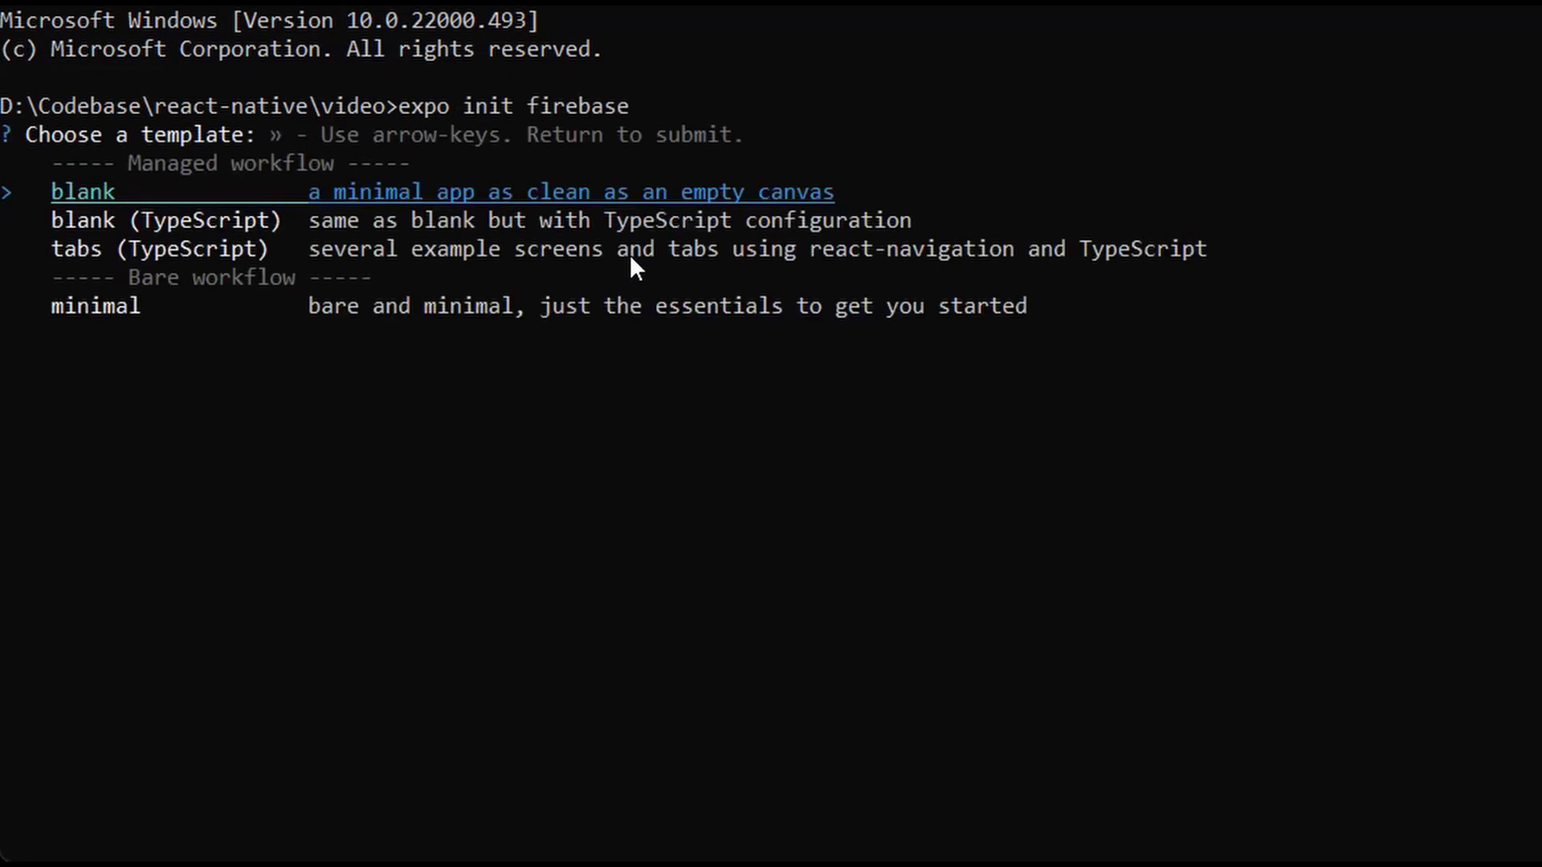
pyautogui.press('Down')
pyautogui.press('Return')
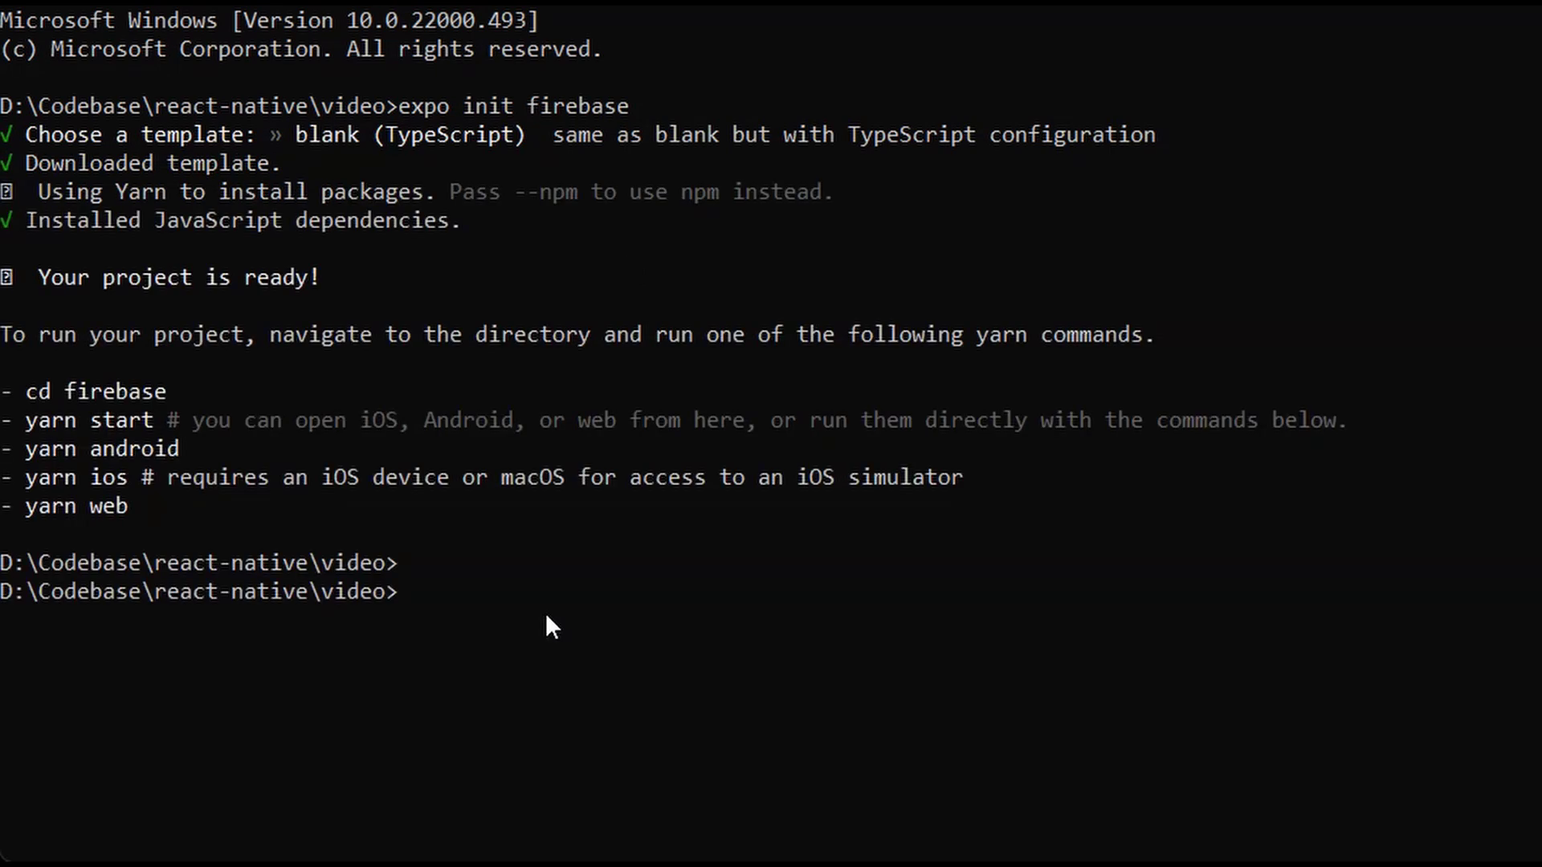
pyautogui.write('c')
pyautogui.write('d e')
pyautogui.press('BackSpace')
pyautogui.write('f')
pyautogui.write('irebase')
pyautogui.press('Return')
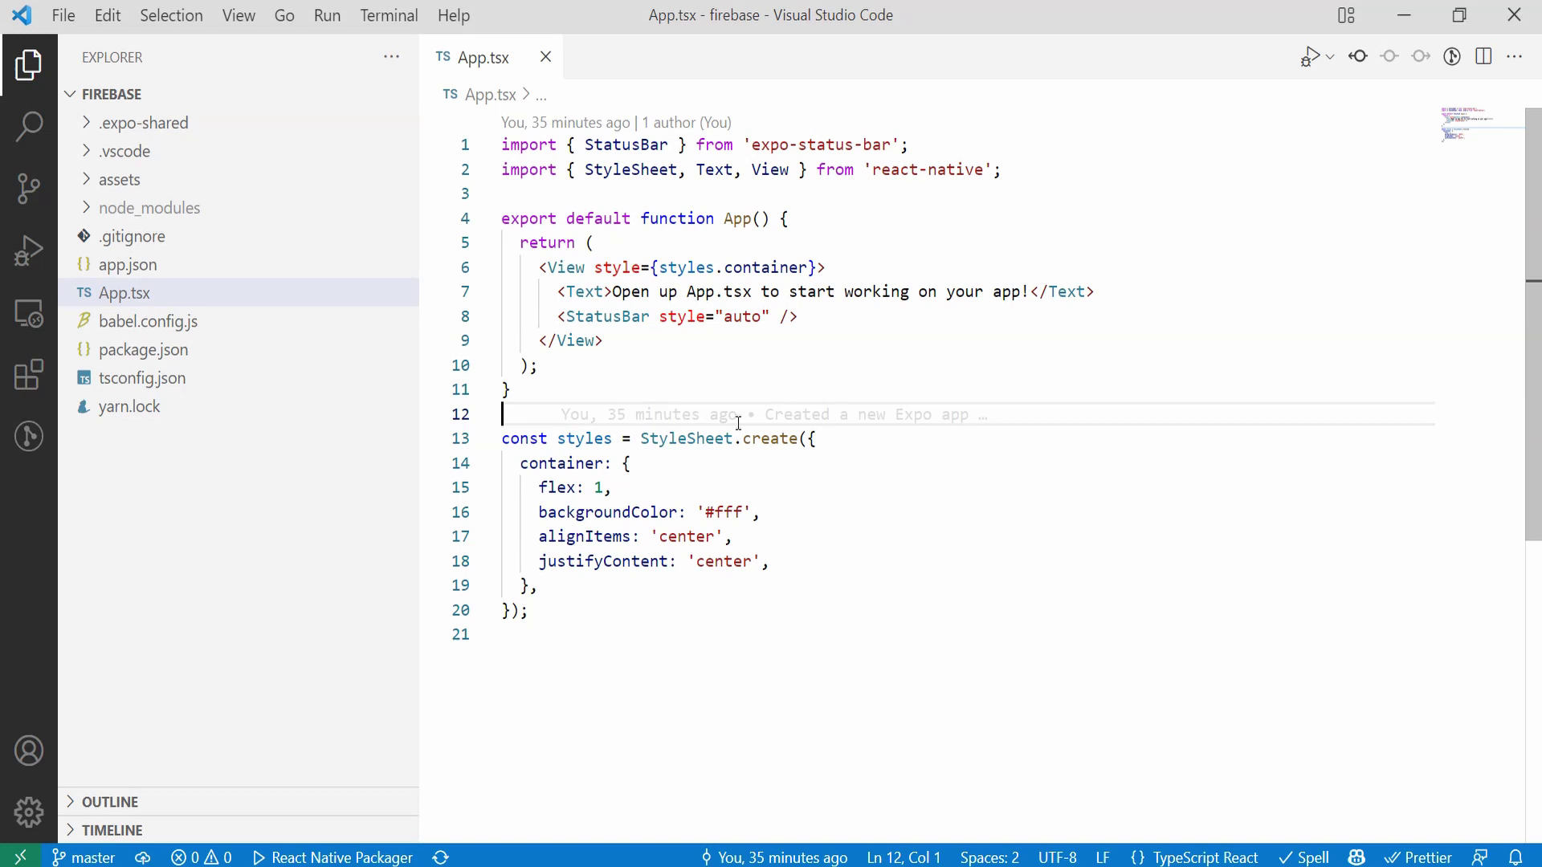
pyautogui.hotkey('ctrl', '`')
pyautogui.write('yarn add @react-native-firebase/app @react-native-firebase/firestore @react-native-firebase/database')
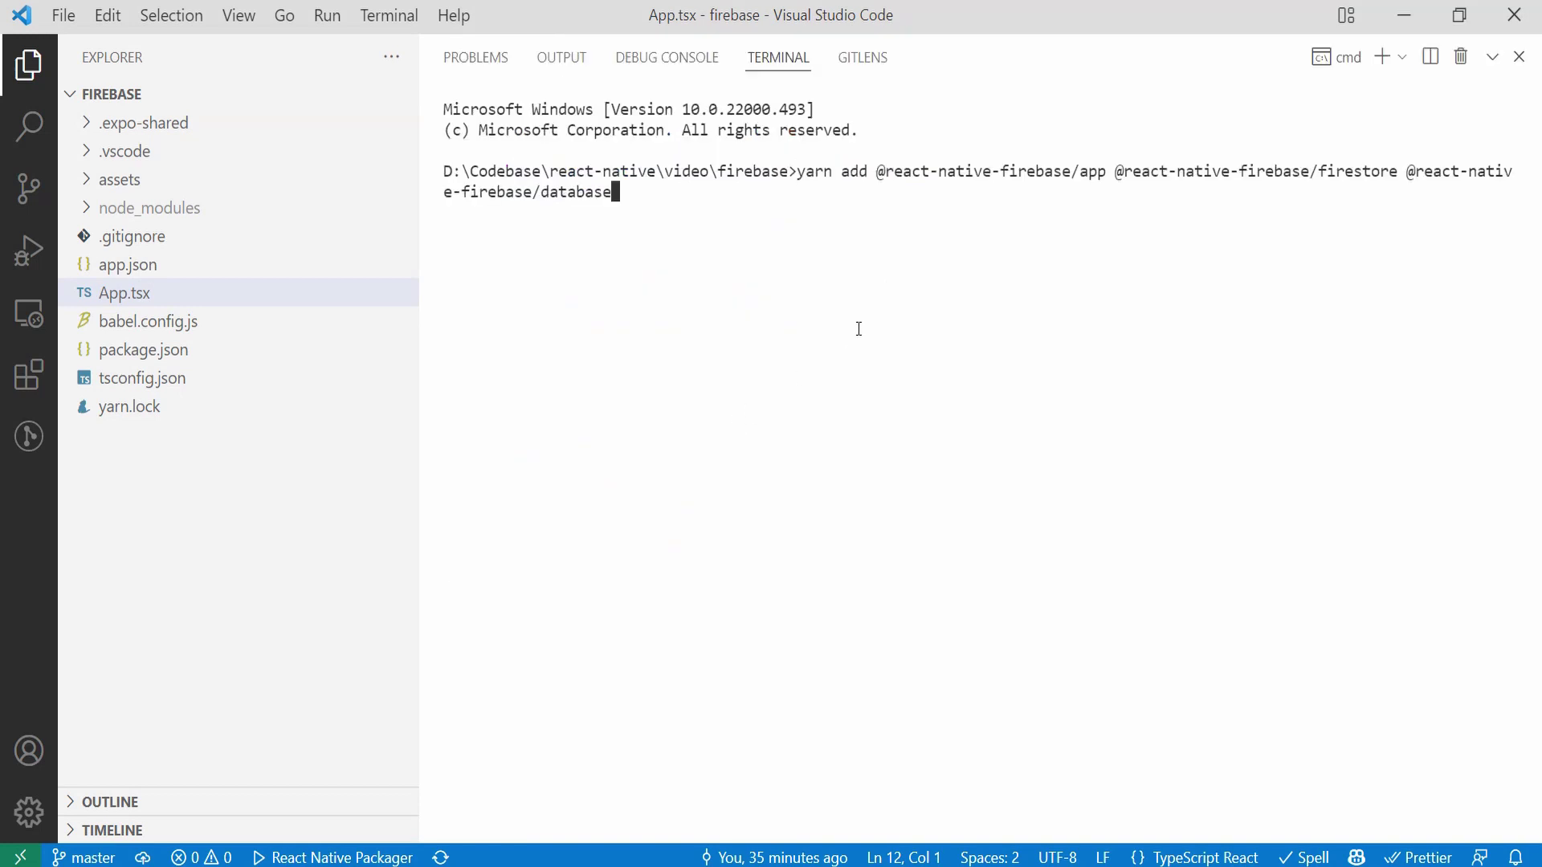
pyautogui.press('Return')
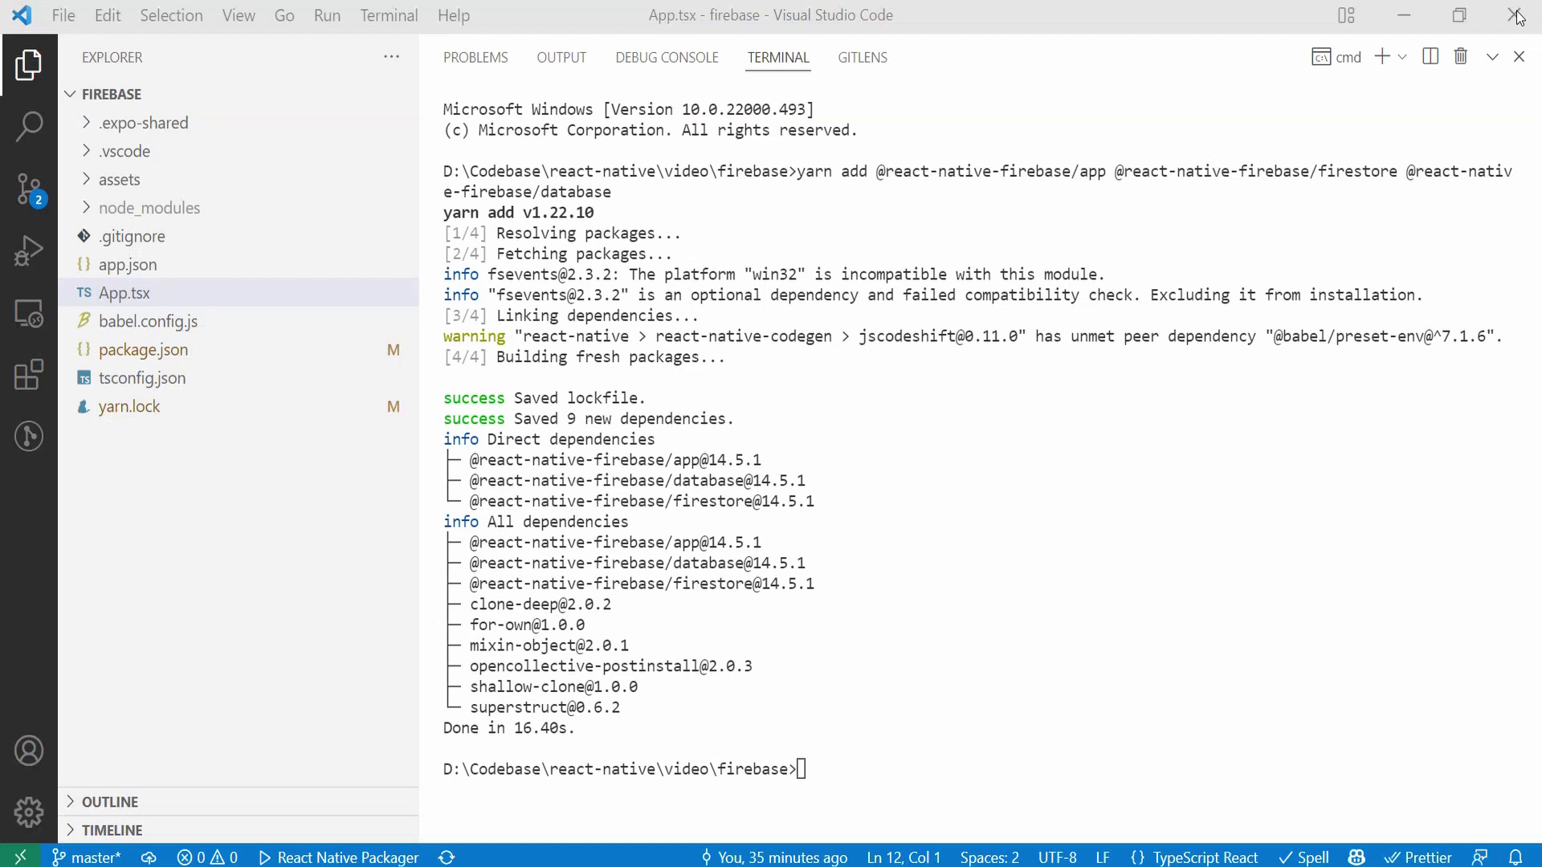
pyautogui.click(1518, 57)
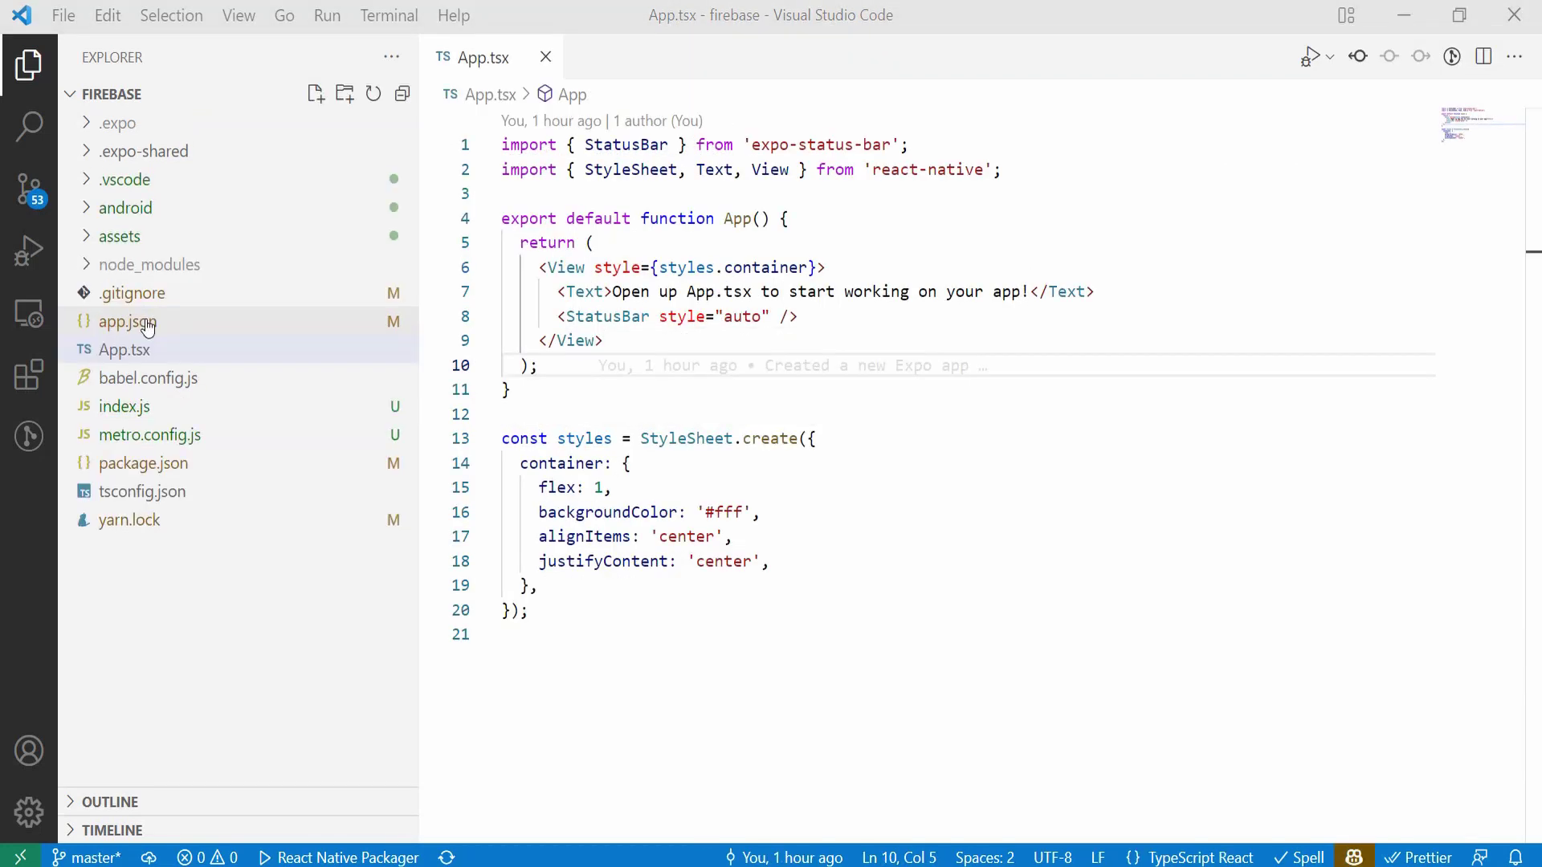
# Step: Add "package": "com.sharathnb.firebase" to app.json's android section and save
pyautogui.click(128, 321)
pyautogui.click(585, 550)
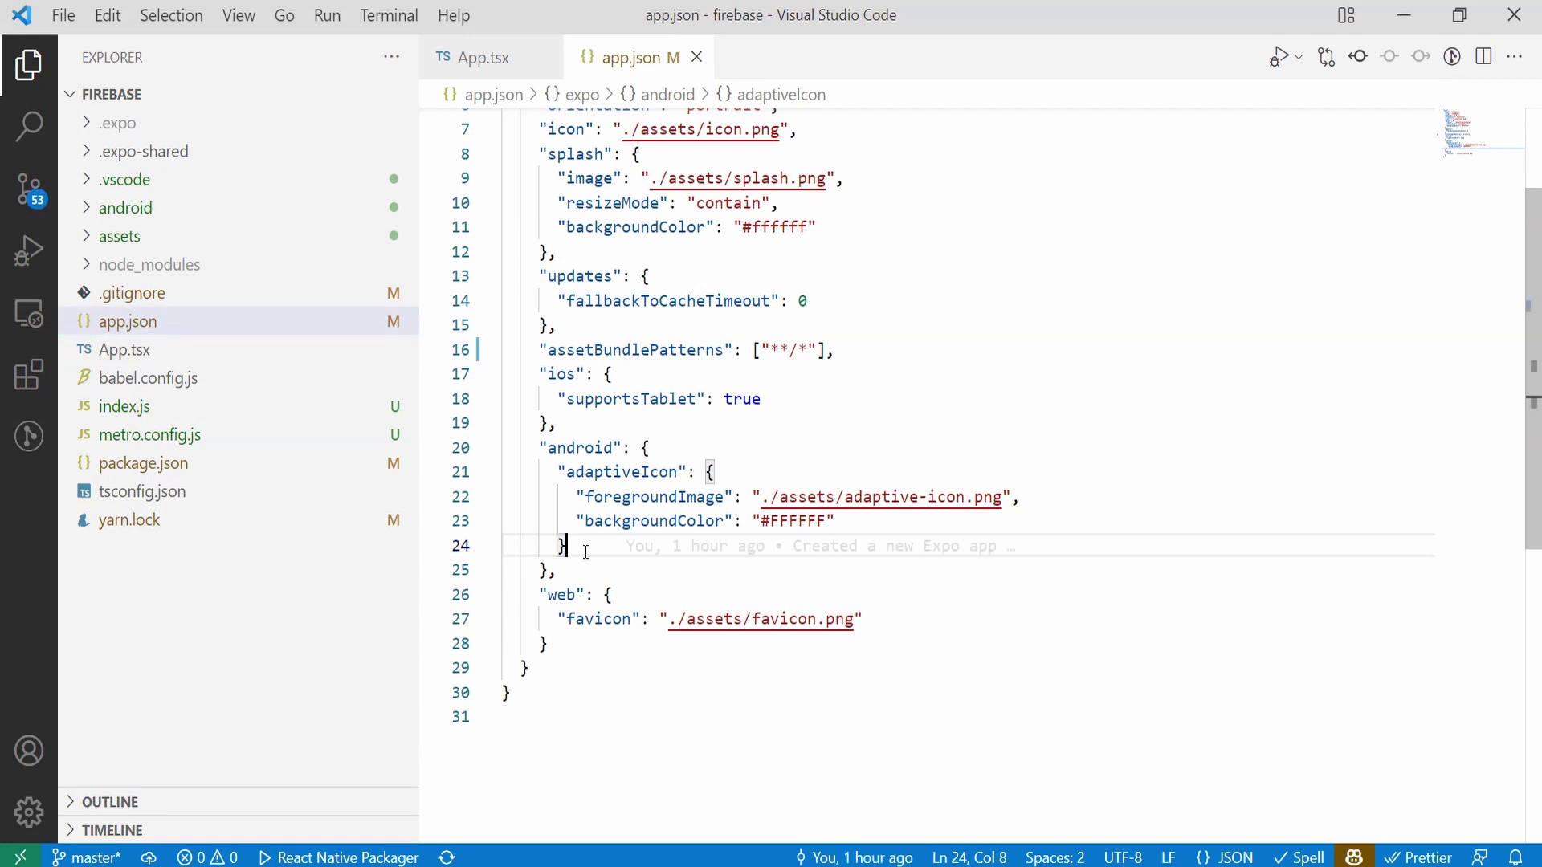
pyautogui.write(',')
pyautogui.press('Return')
pyautogui.write('"package": "com.sharathnb.firebase"')
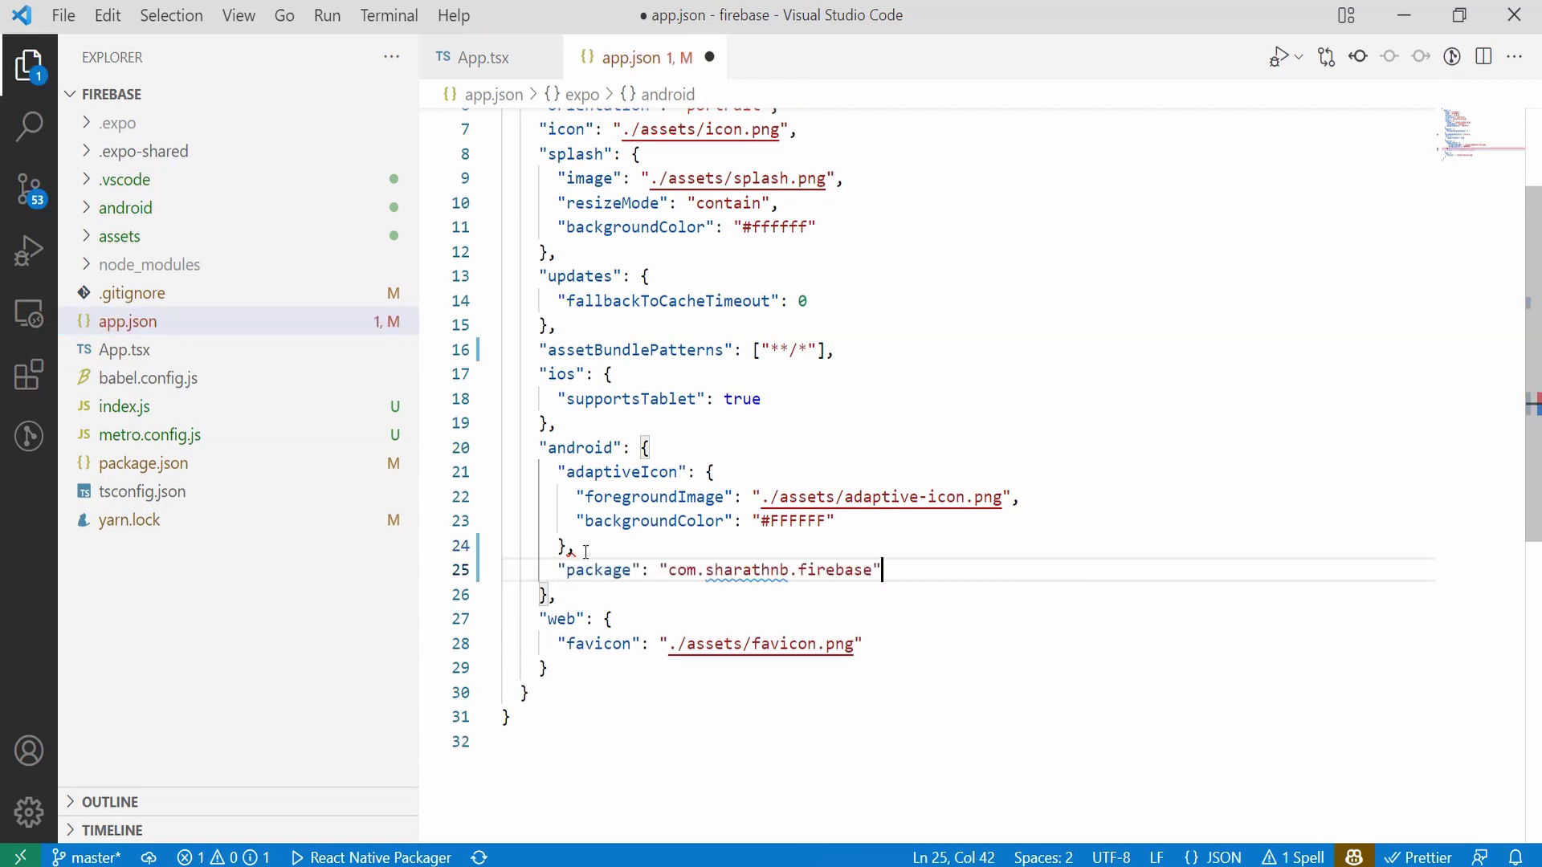
pyautogui.hotkey('ctrl', 's')
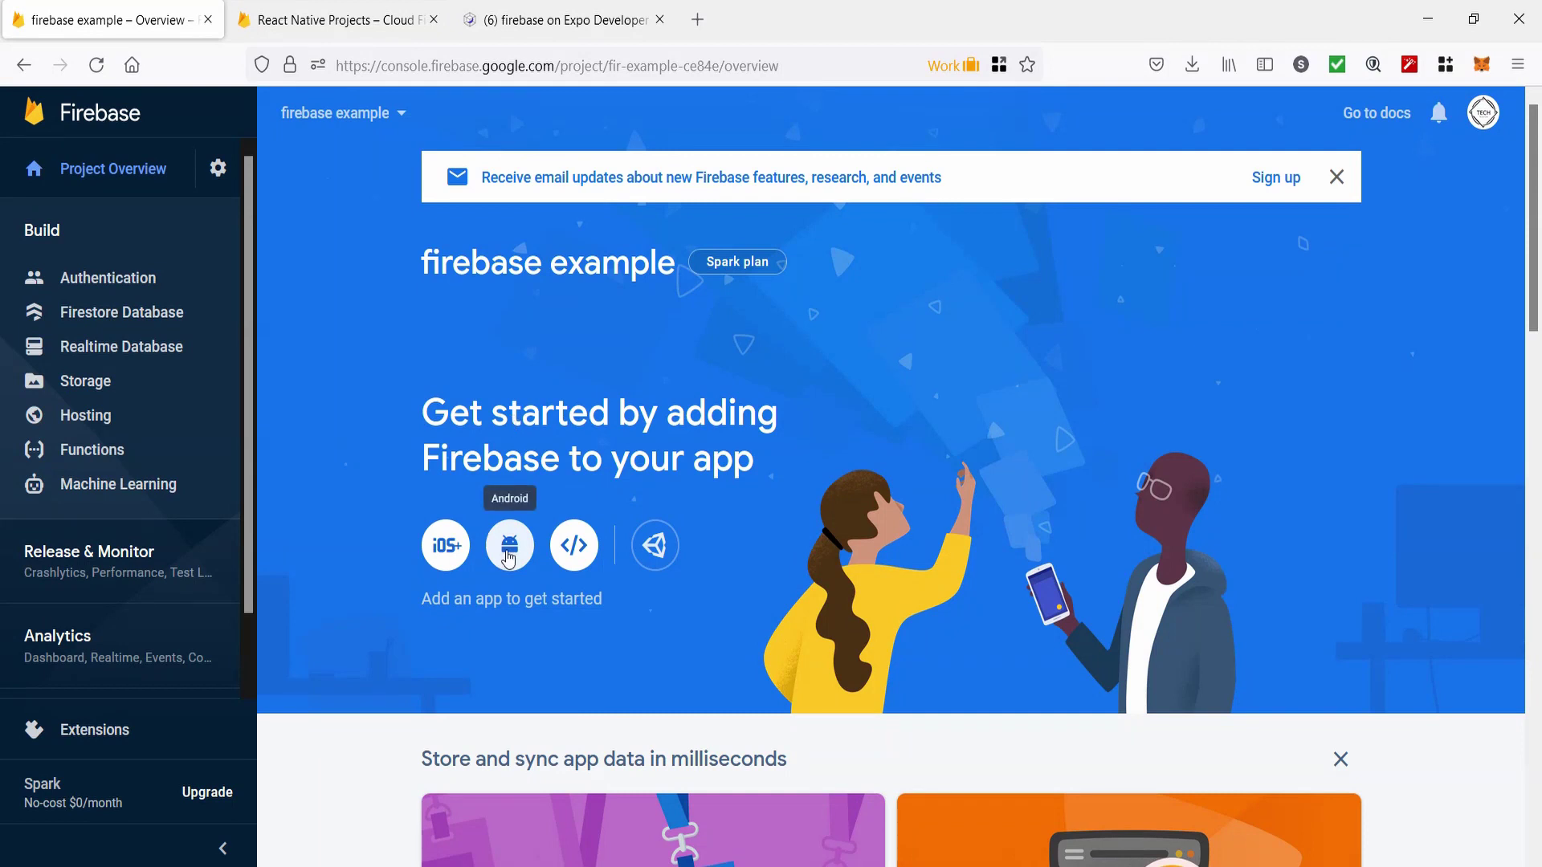
# Step: Register an Android app with package name com.sharathnb.firebase and a nickname
pyautogui.click(506, 551)
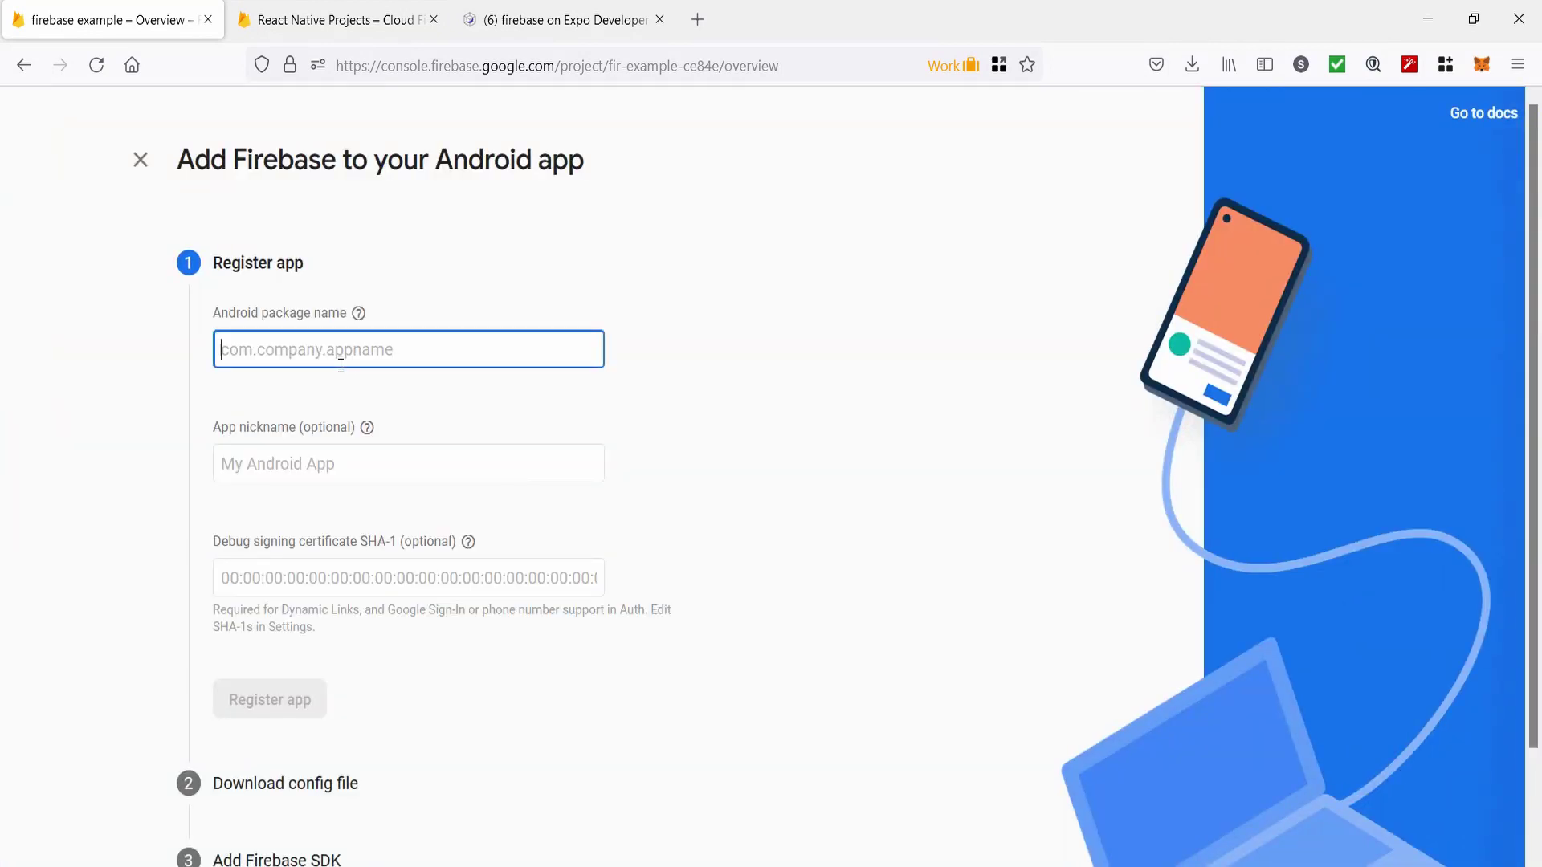
pyautogui.write('f')
pyautogui.press('BackSpace')
pyautogui.write('com.sharathnb.firebase')
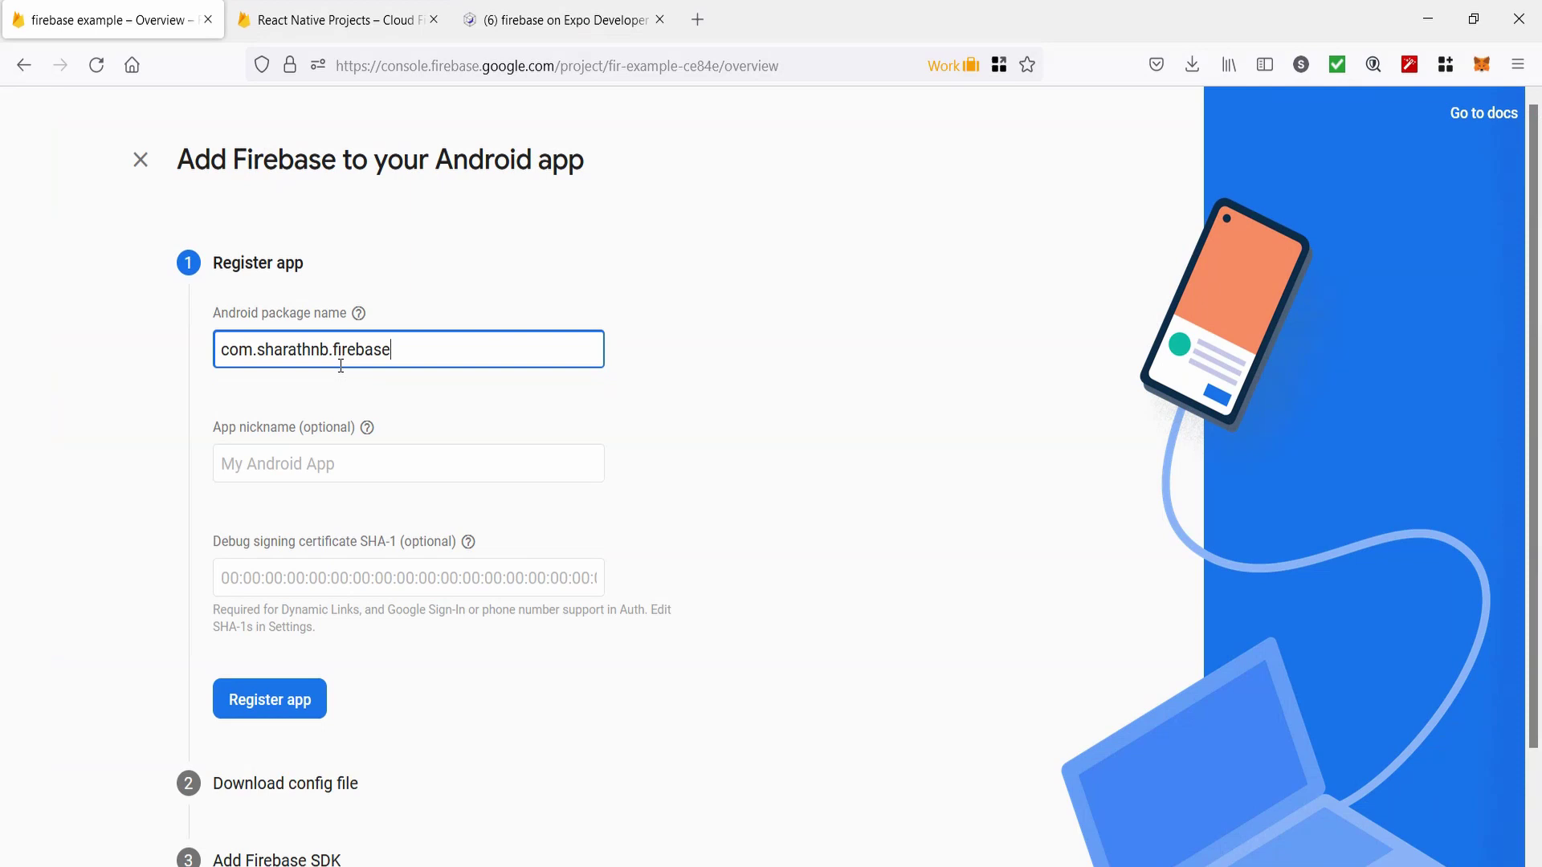
pyautogui.click(267, 453)
pyautogui.write('firebase')
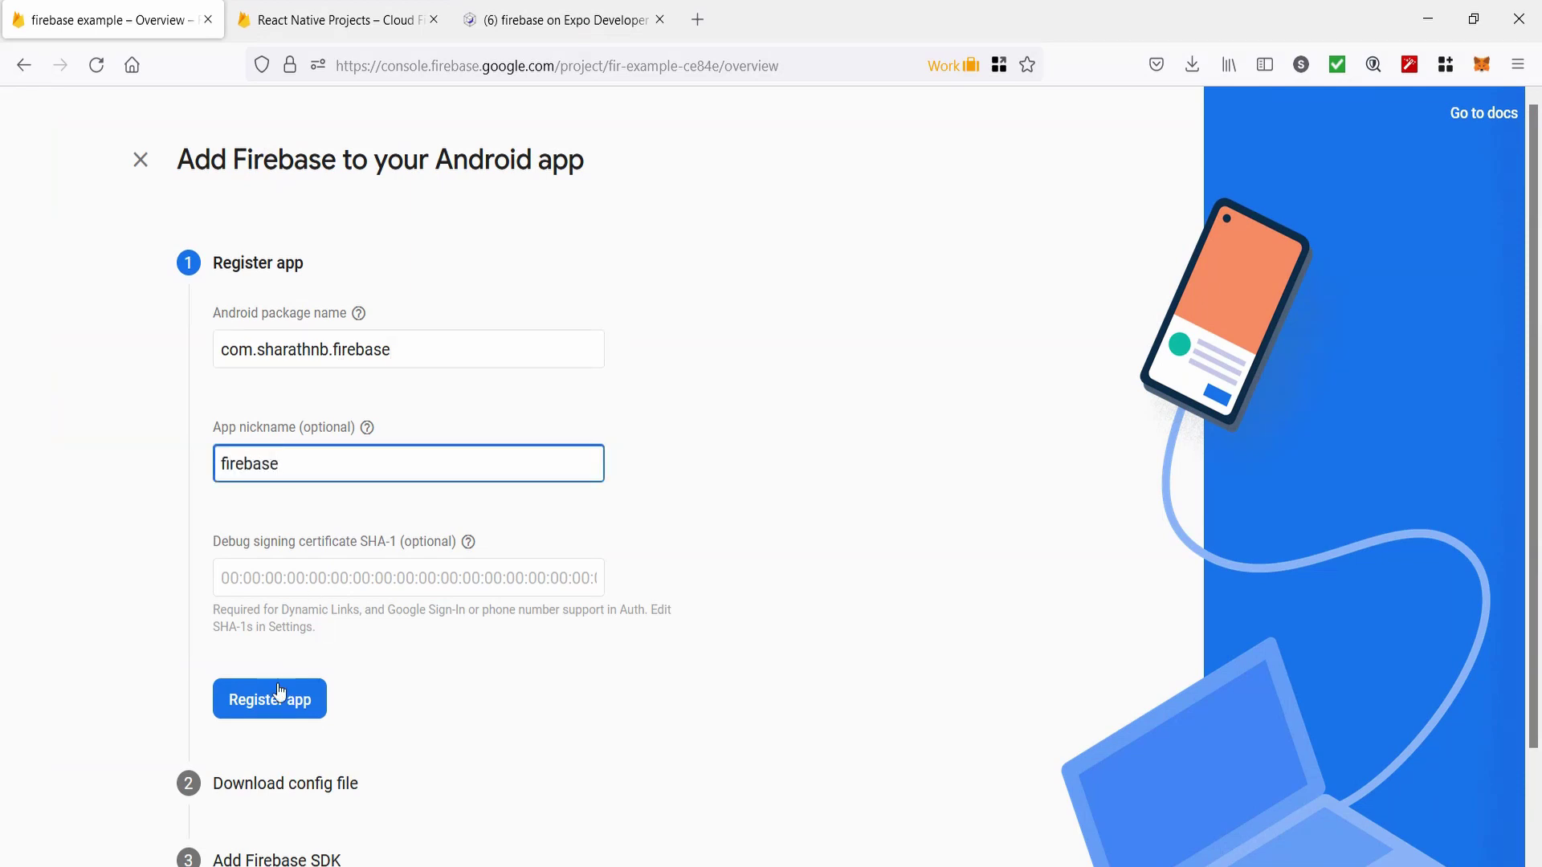
pyautogui.click(279, 695)
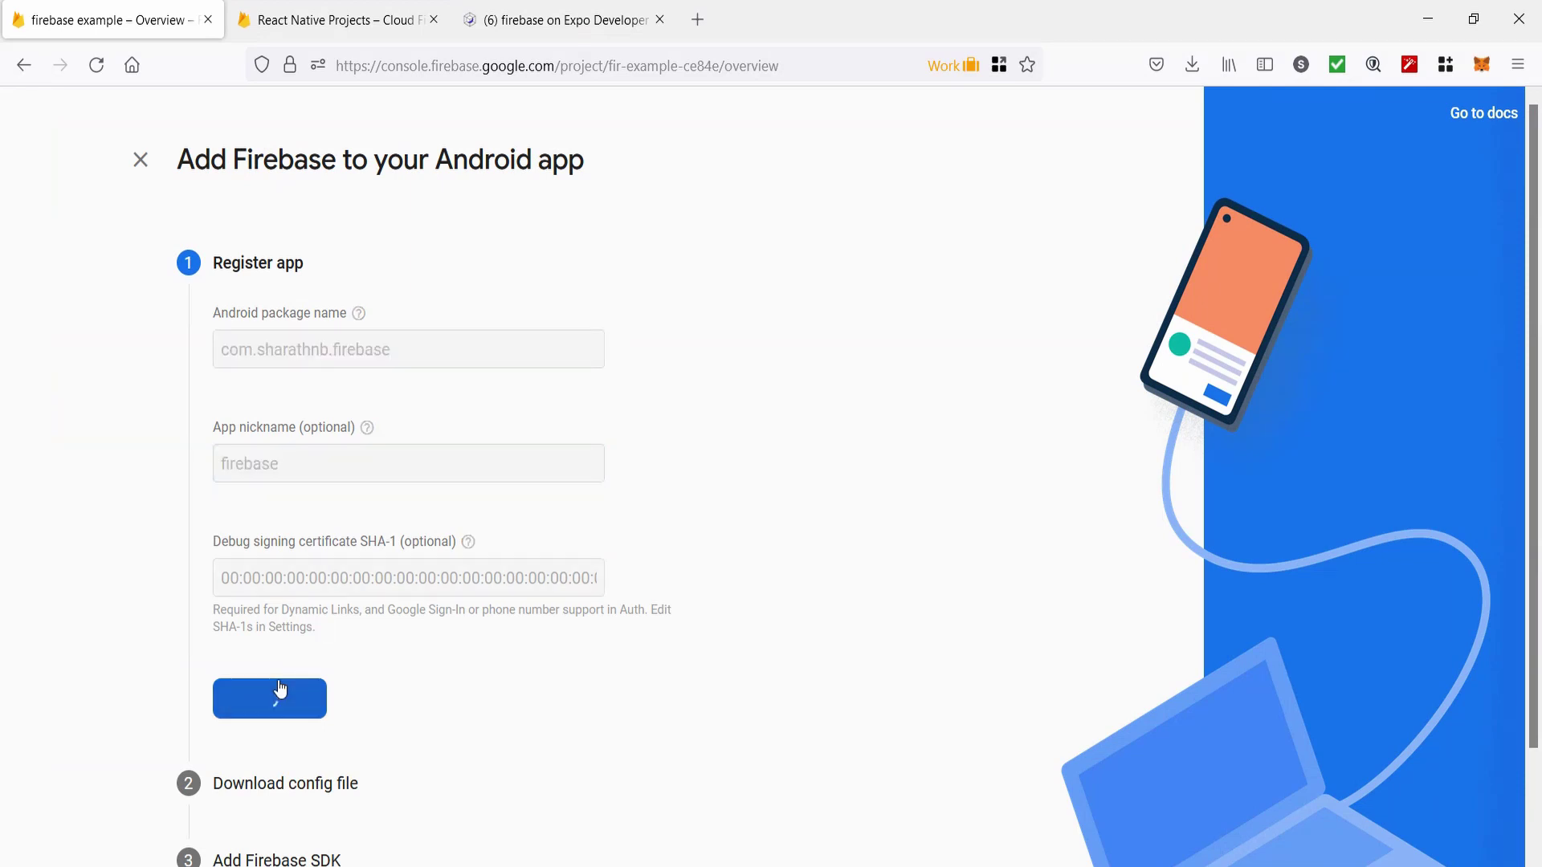
# Step: Download google-services.json and finish the Android app setup steps
pyautogui.click(310, 412)
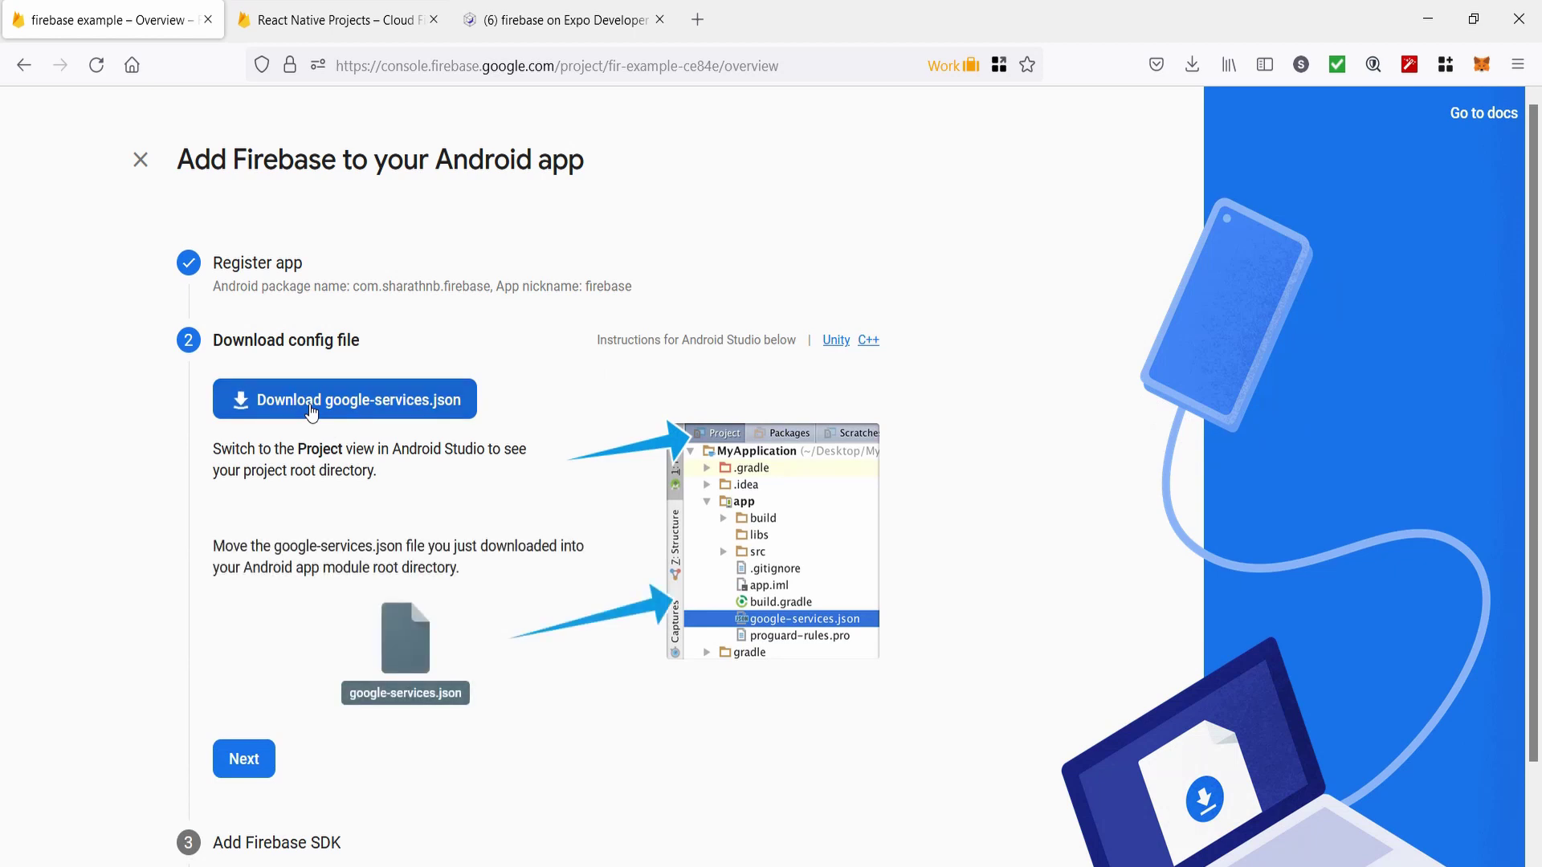
pyautogui.scroll(-1, 272, 624)
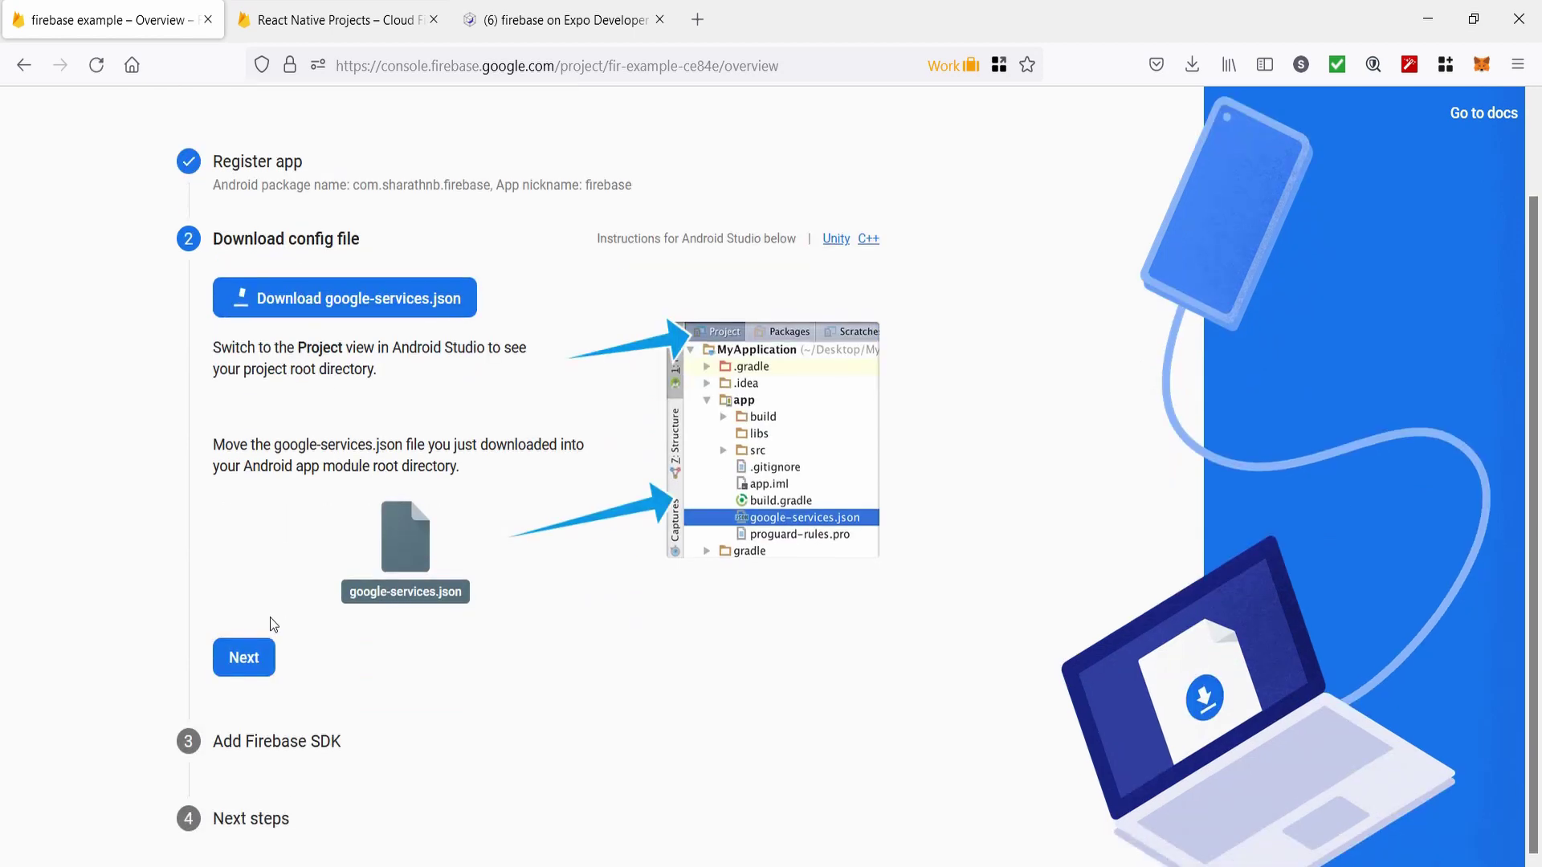
pyautogui.click(248, 660)
pyautogui.scroll(-3, 439, 493)
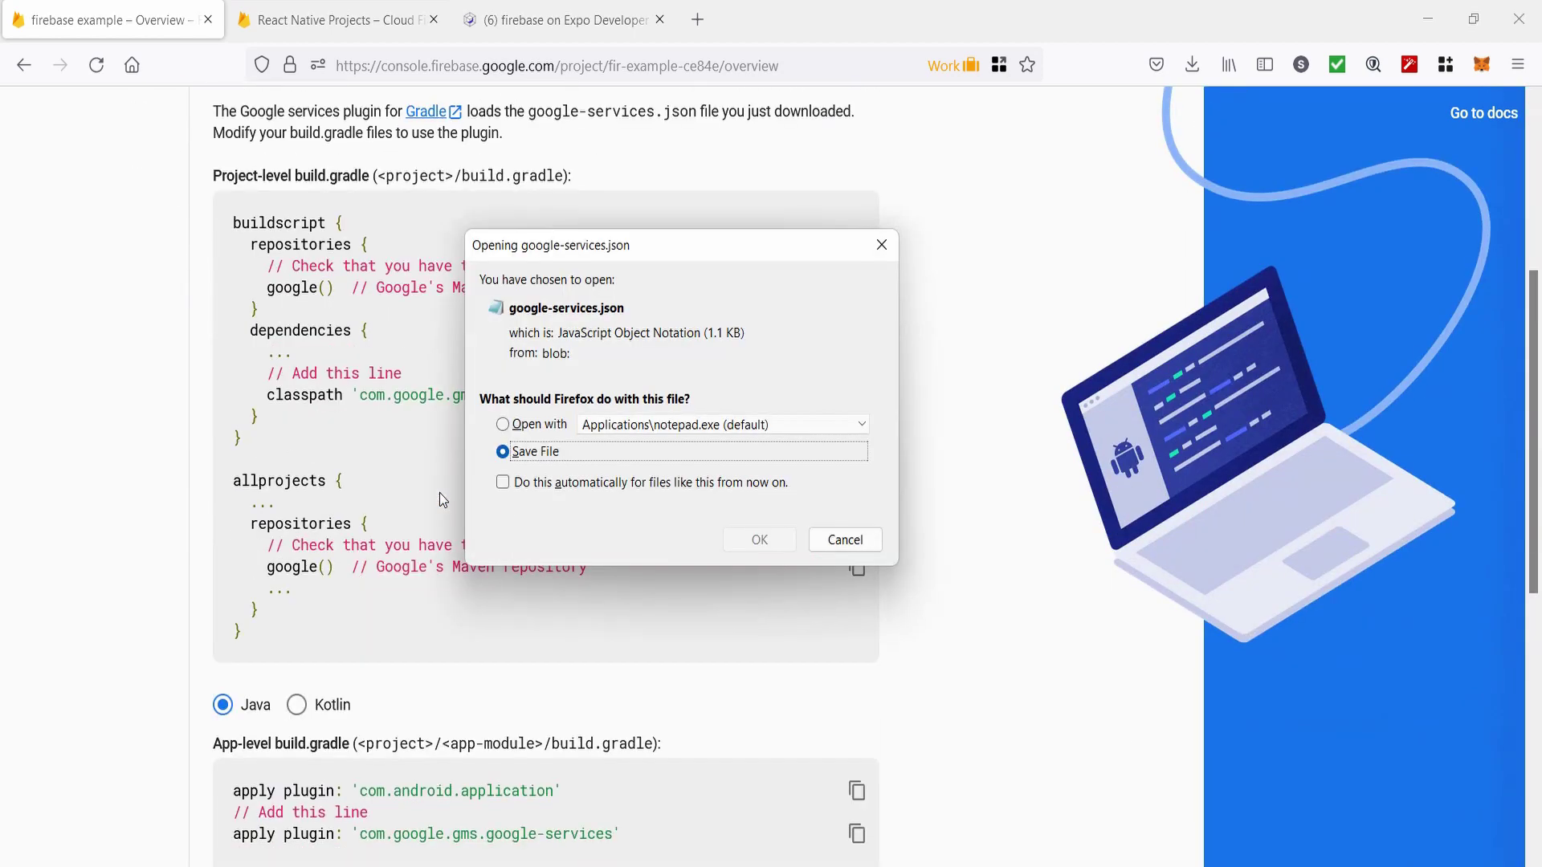
pyautogui.click(756, 542)
pyautogui.scroll(-5, 302, 629)
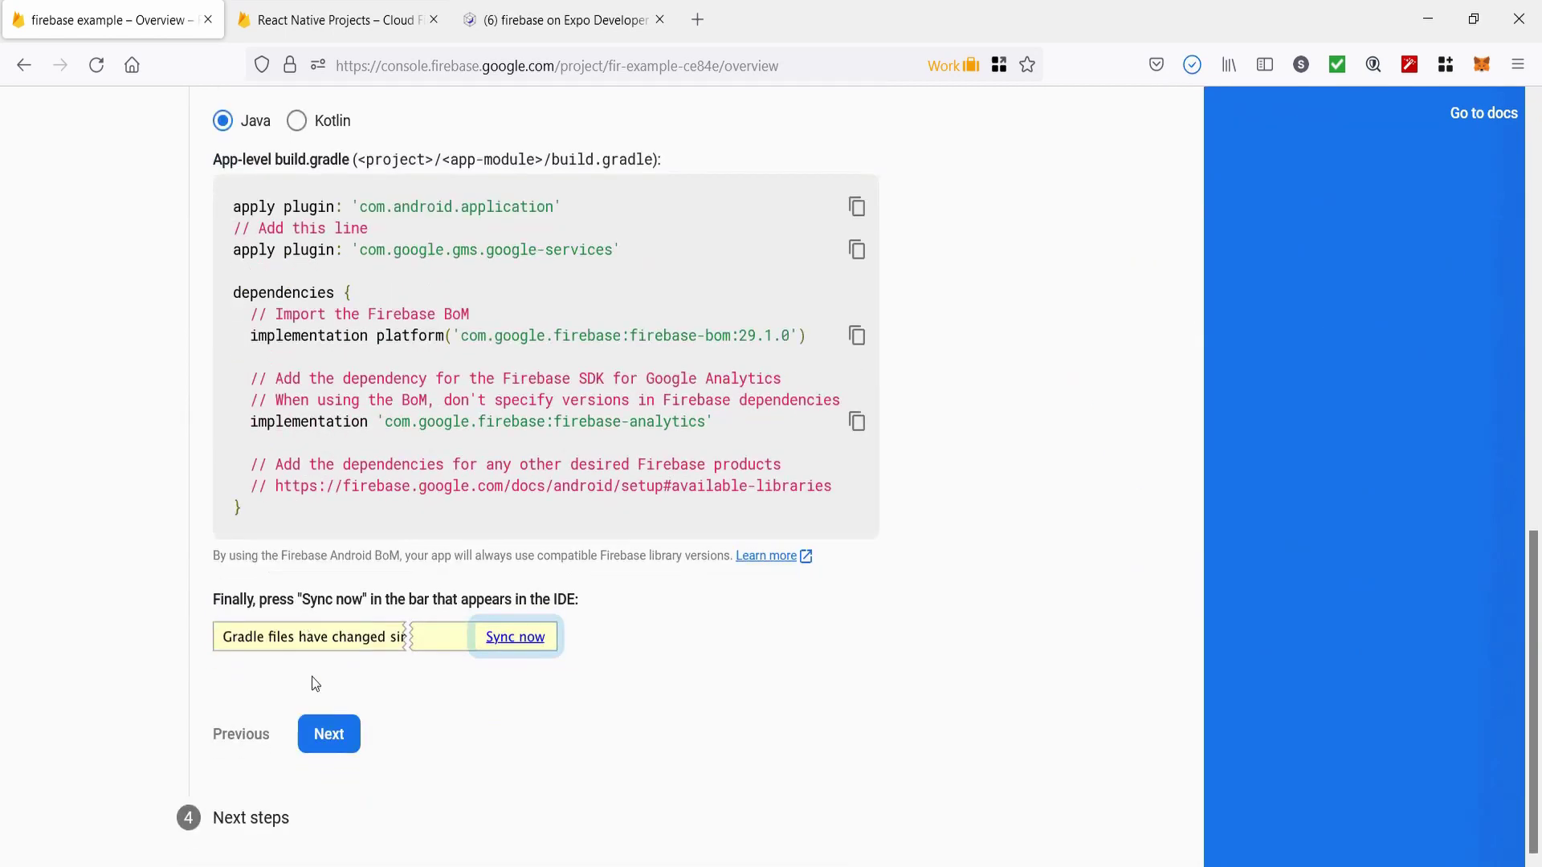
pyautogui.click(317, 745)
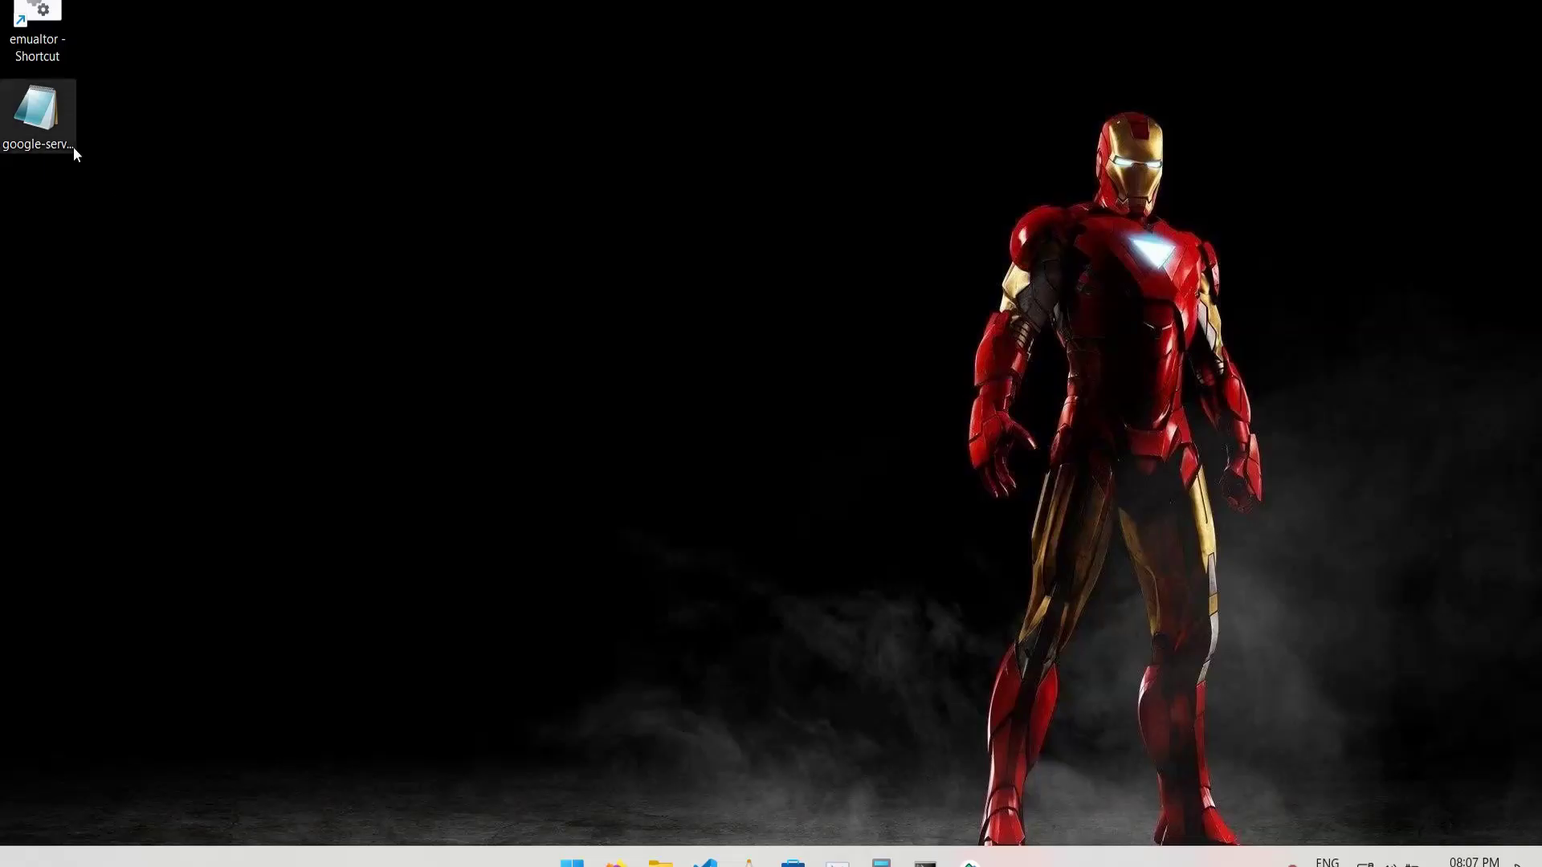
# Step: Copy google-services.json from the desktop into the project's assets folder
pyautogui.click(69, 148)
pyautogui.rightClick(47, 123)
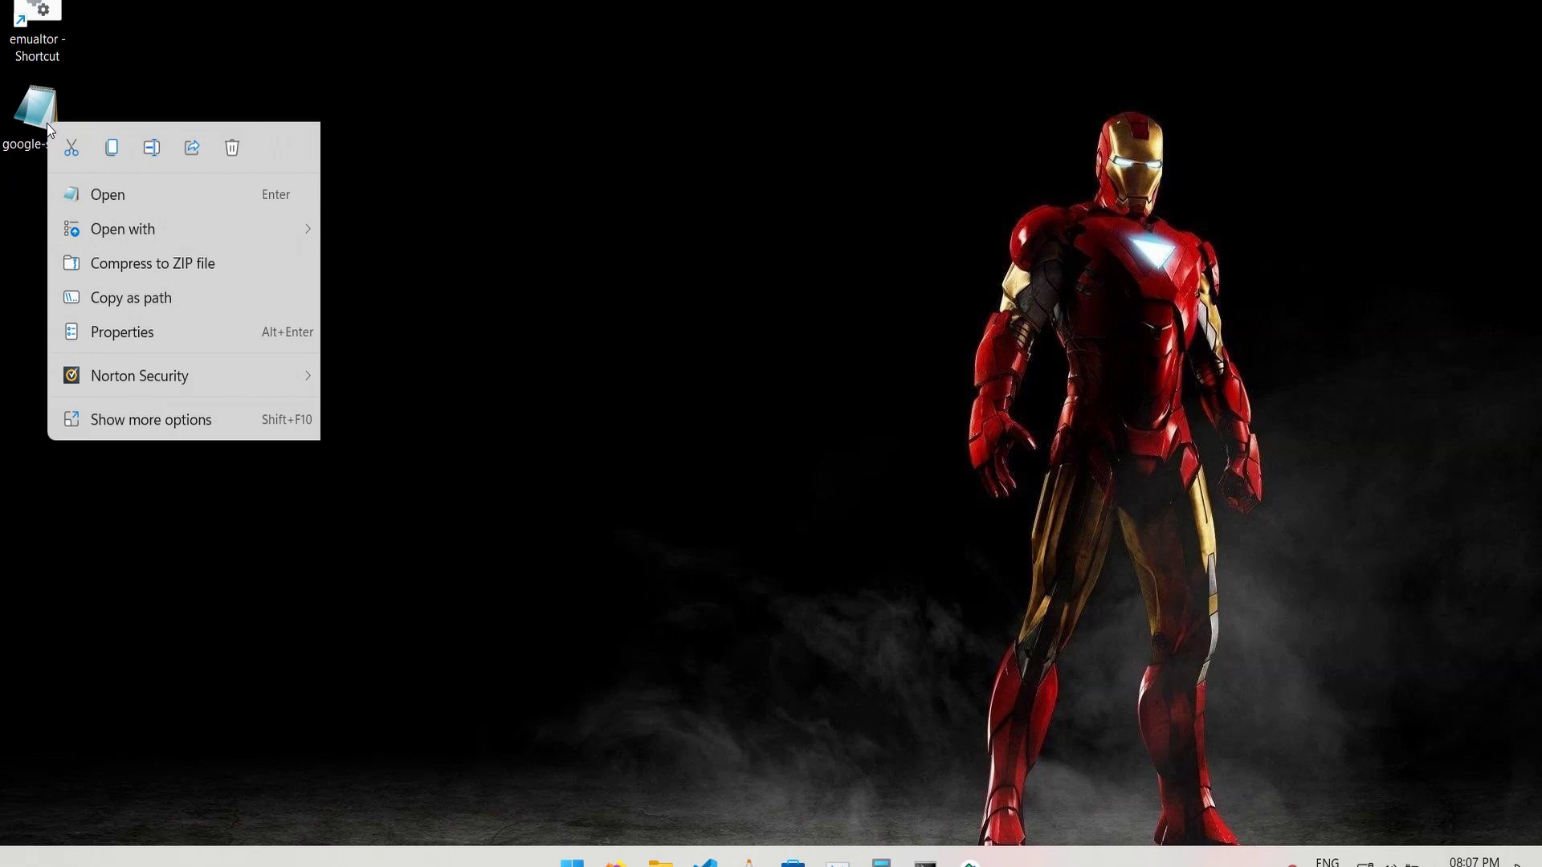
pyautogui.click(110, 146)
pyautogui.click(659, 858)
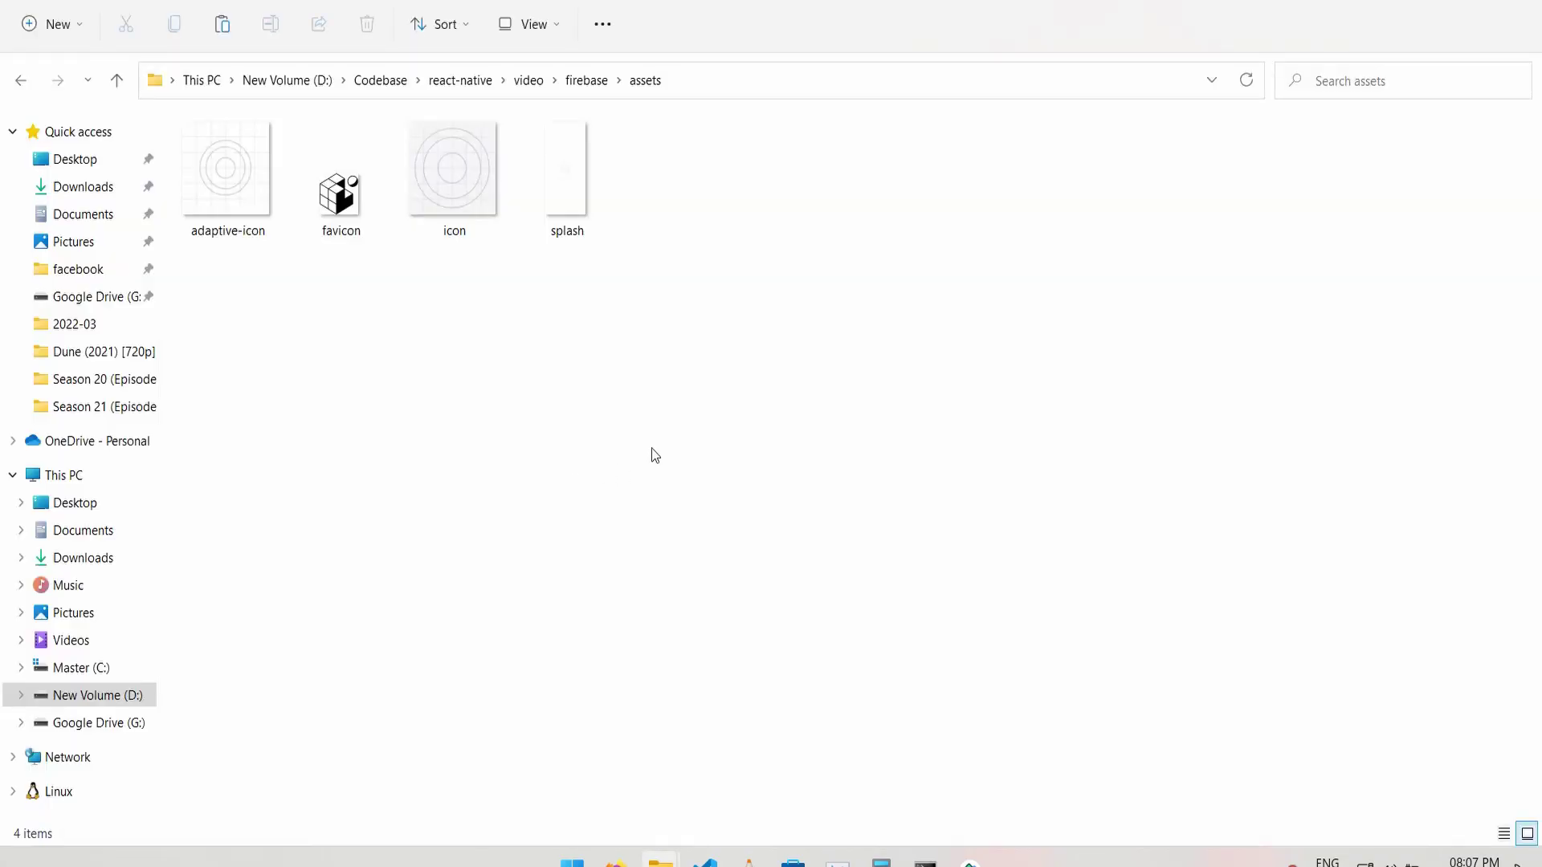
pyautogui.hotkey('ctrl', 'v')
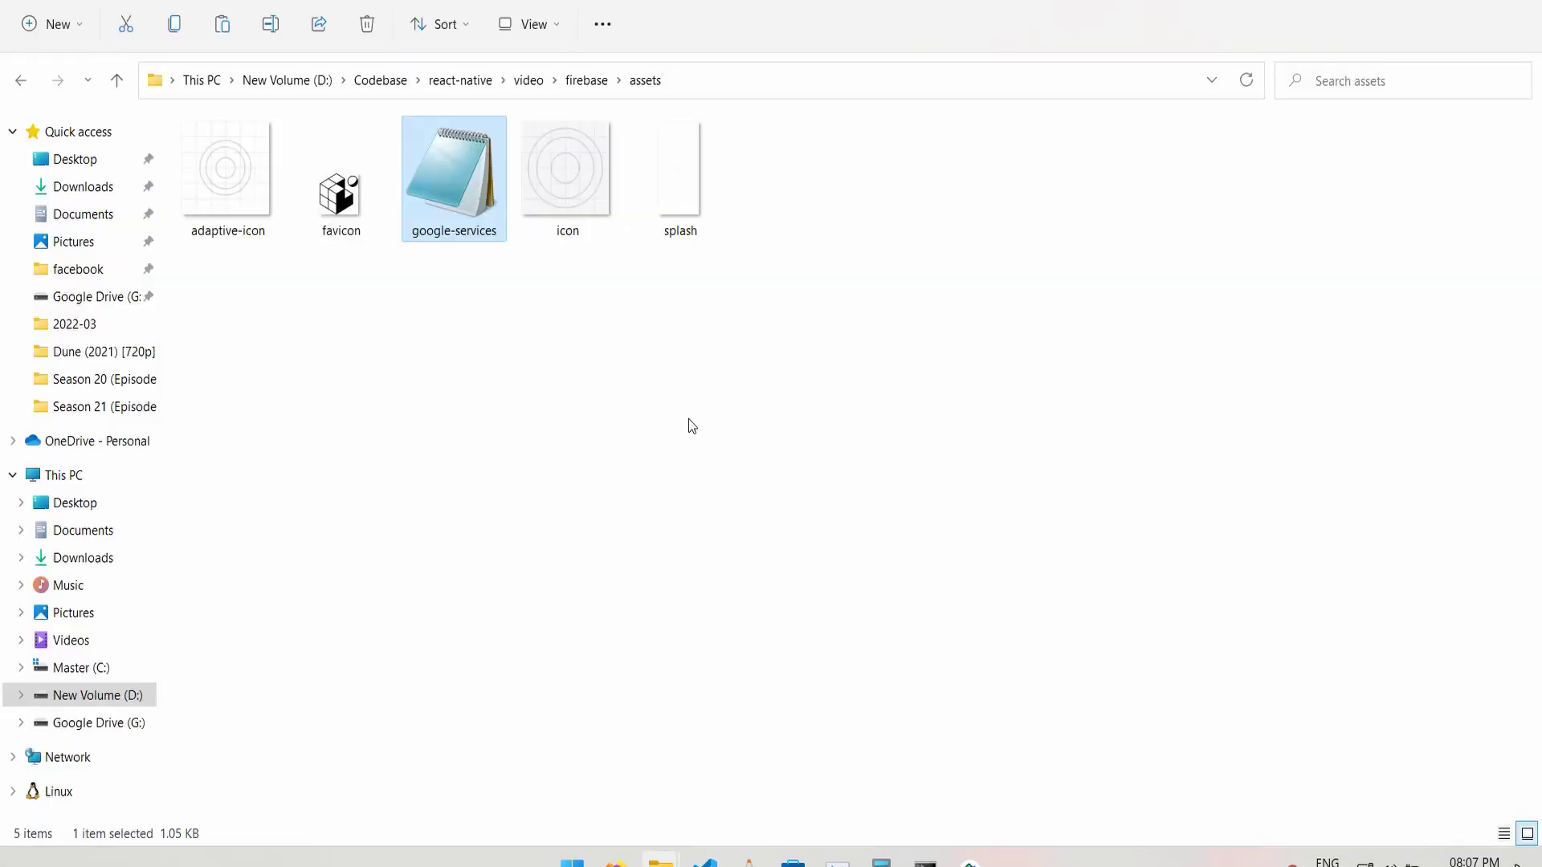
pyautogui.click(558, 300)
# Step: Add "googleServicesFile": "./assets/google-services.json" to app.json's android section and save
pyautogui.hotkey('alt', 'Tab')
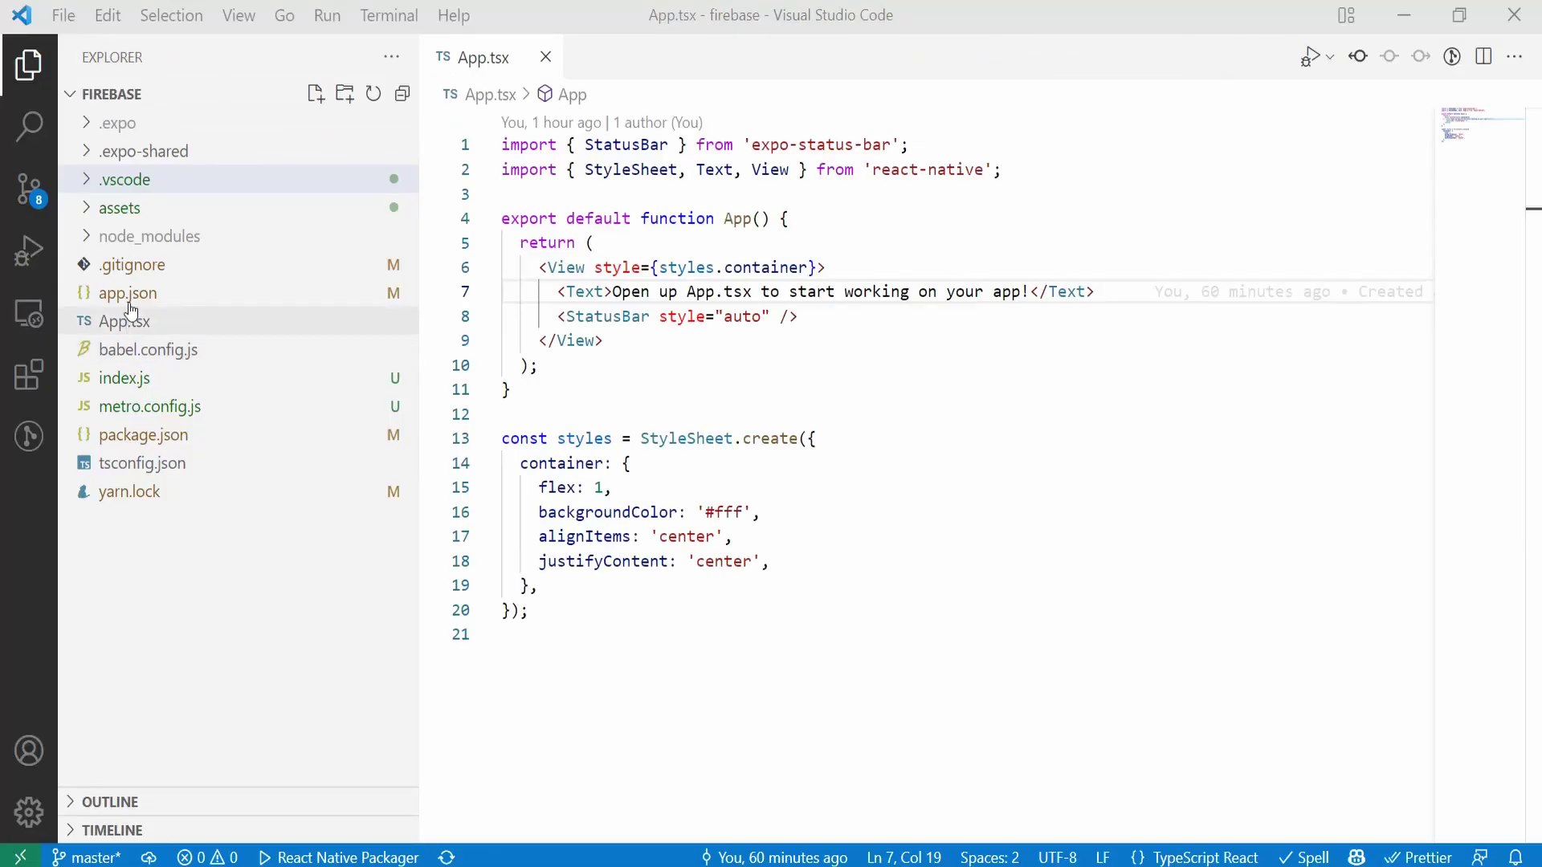
pyautogui.click(128, 295)
pyautogui.scroll(-5, 790, 556)
pyautogui.scroll(3, 790, 557)
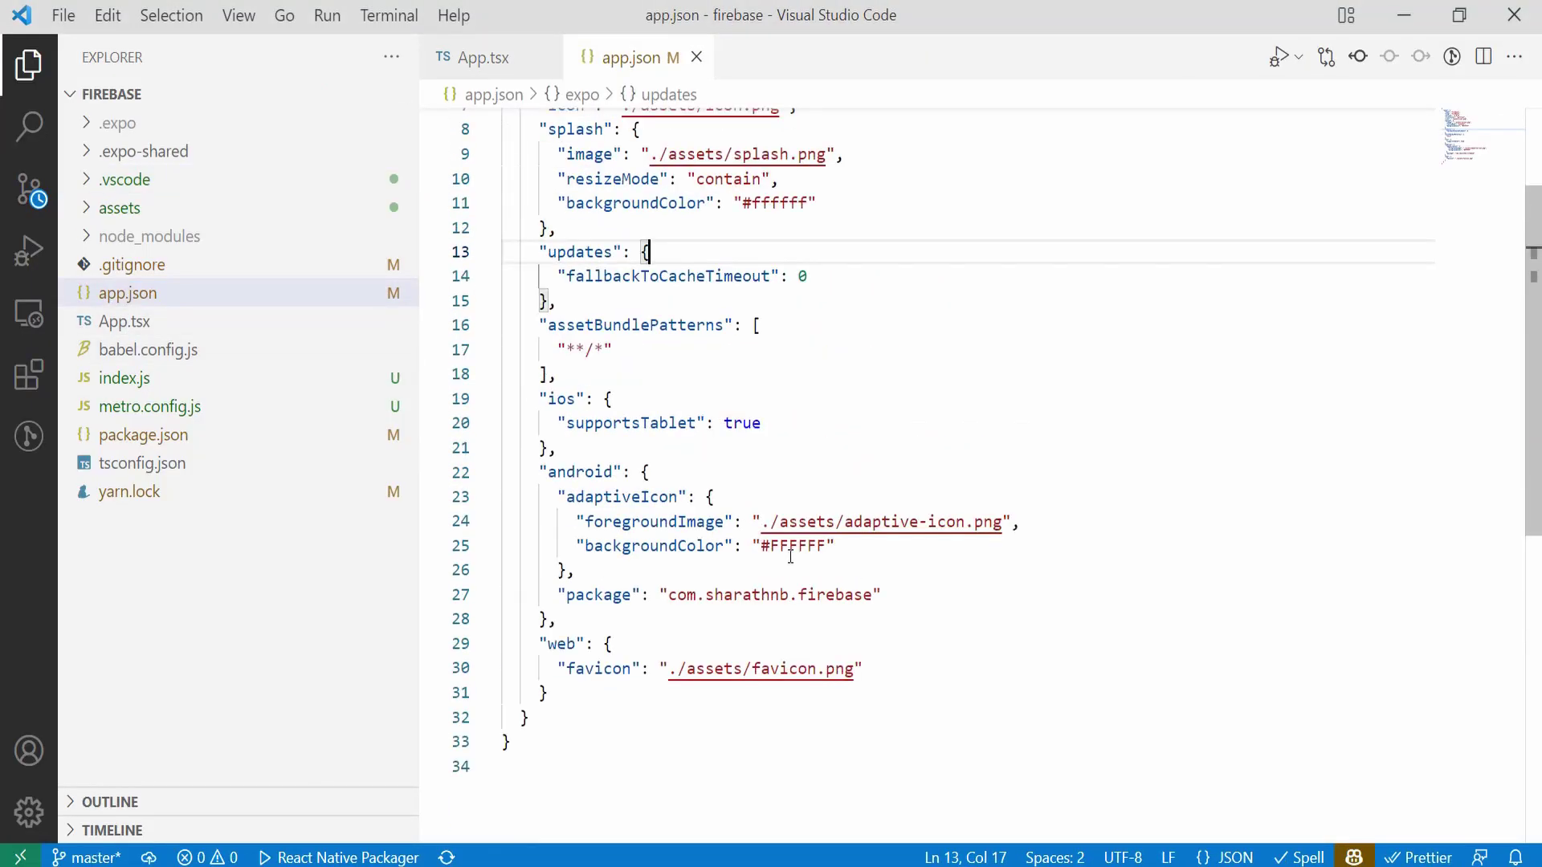
pyautogui.click(687, 469)
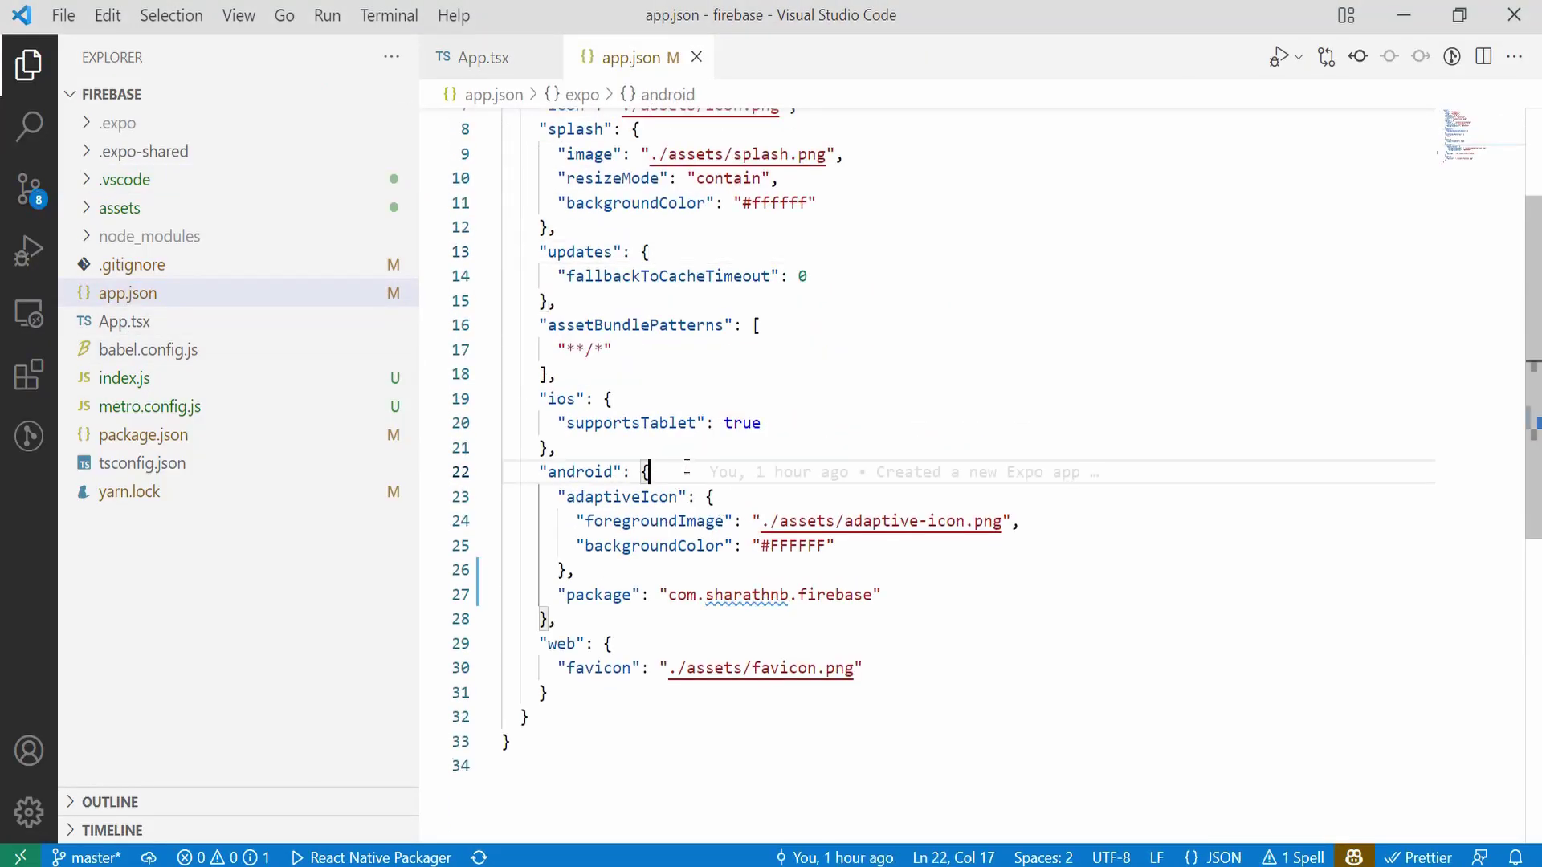
pyautogui.press('Return')
pyautogui.hotkey('ctrl', 'v')
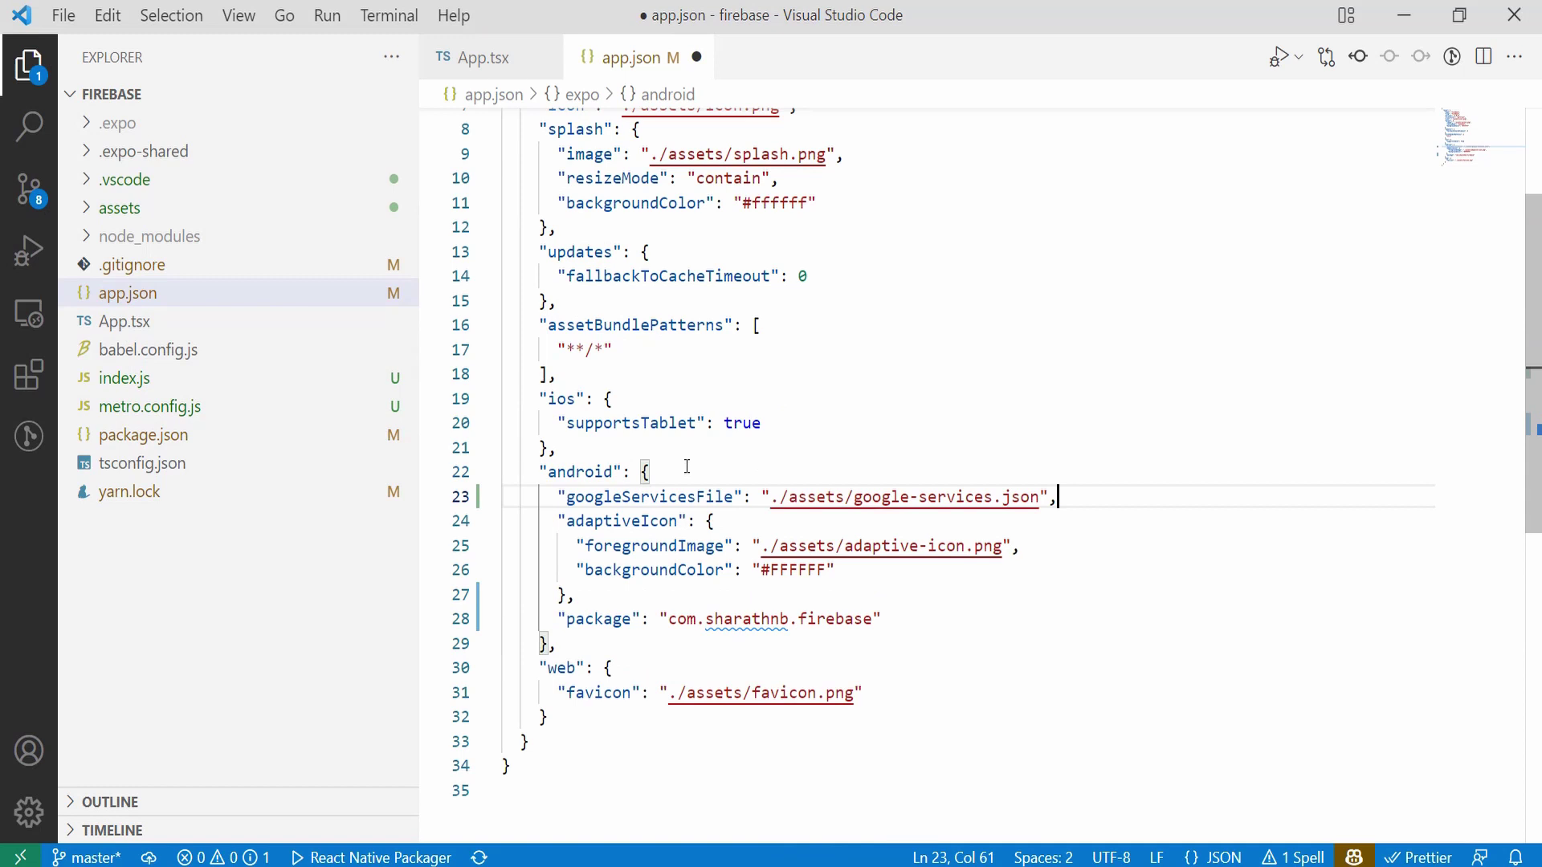
pyautogui.hotkey('ctrl', 's')
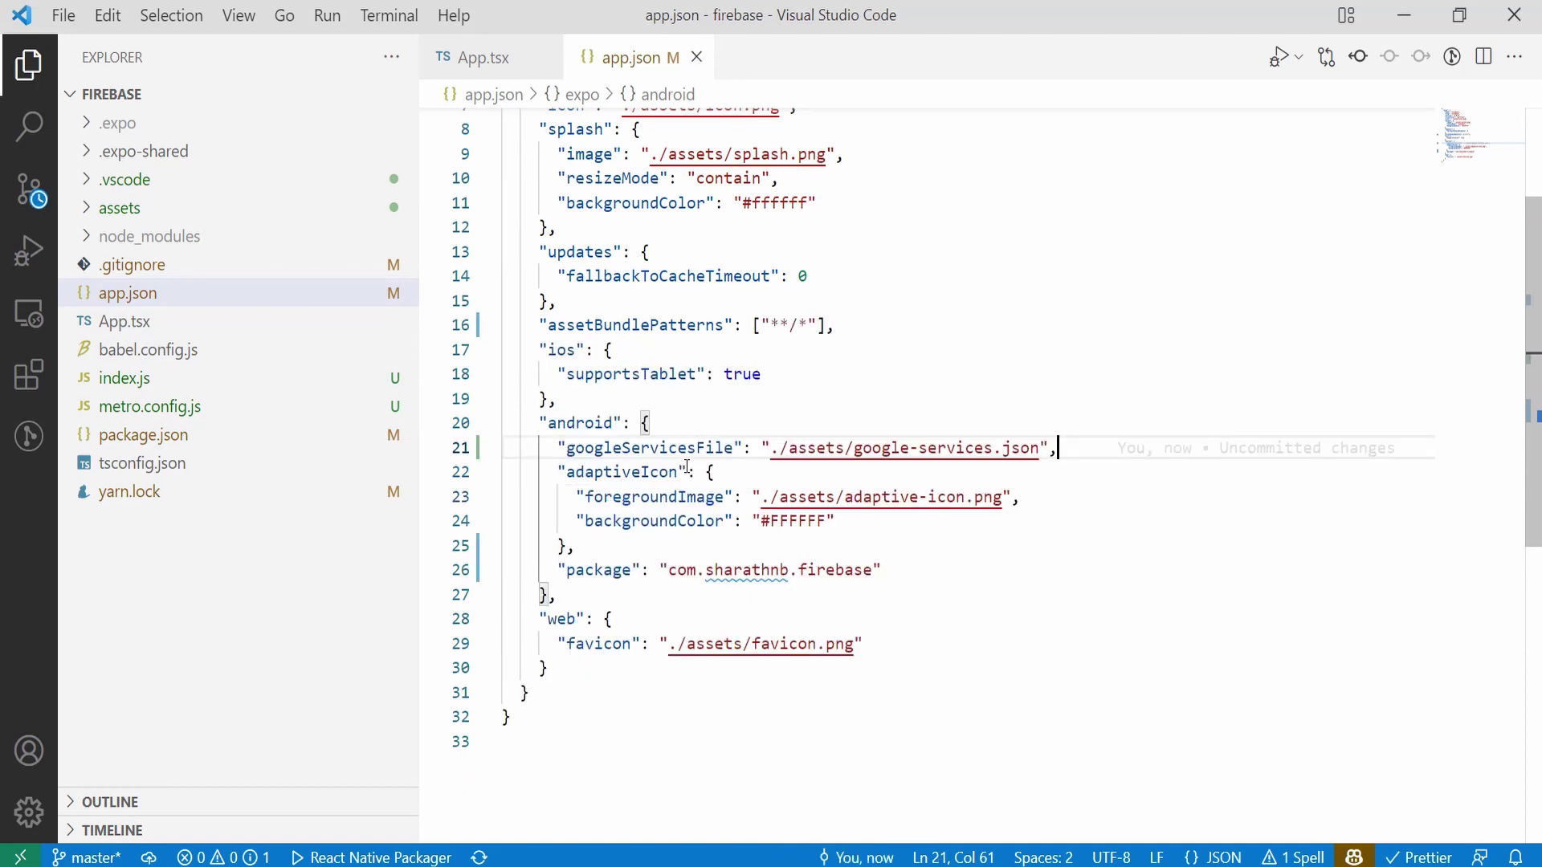
pyautogui.click(575, 589)
pyautogui.press('Return')
pyautogui.hotkey('ctrl', 'v')
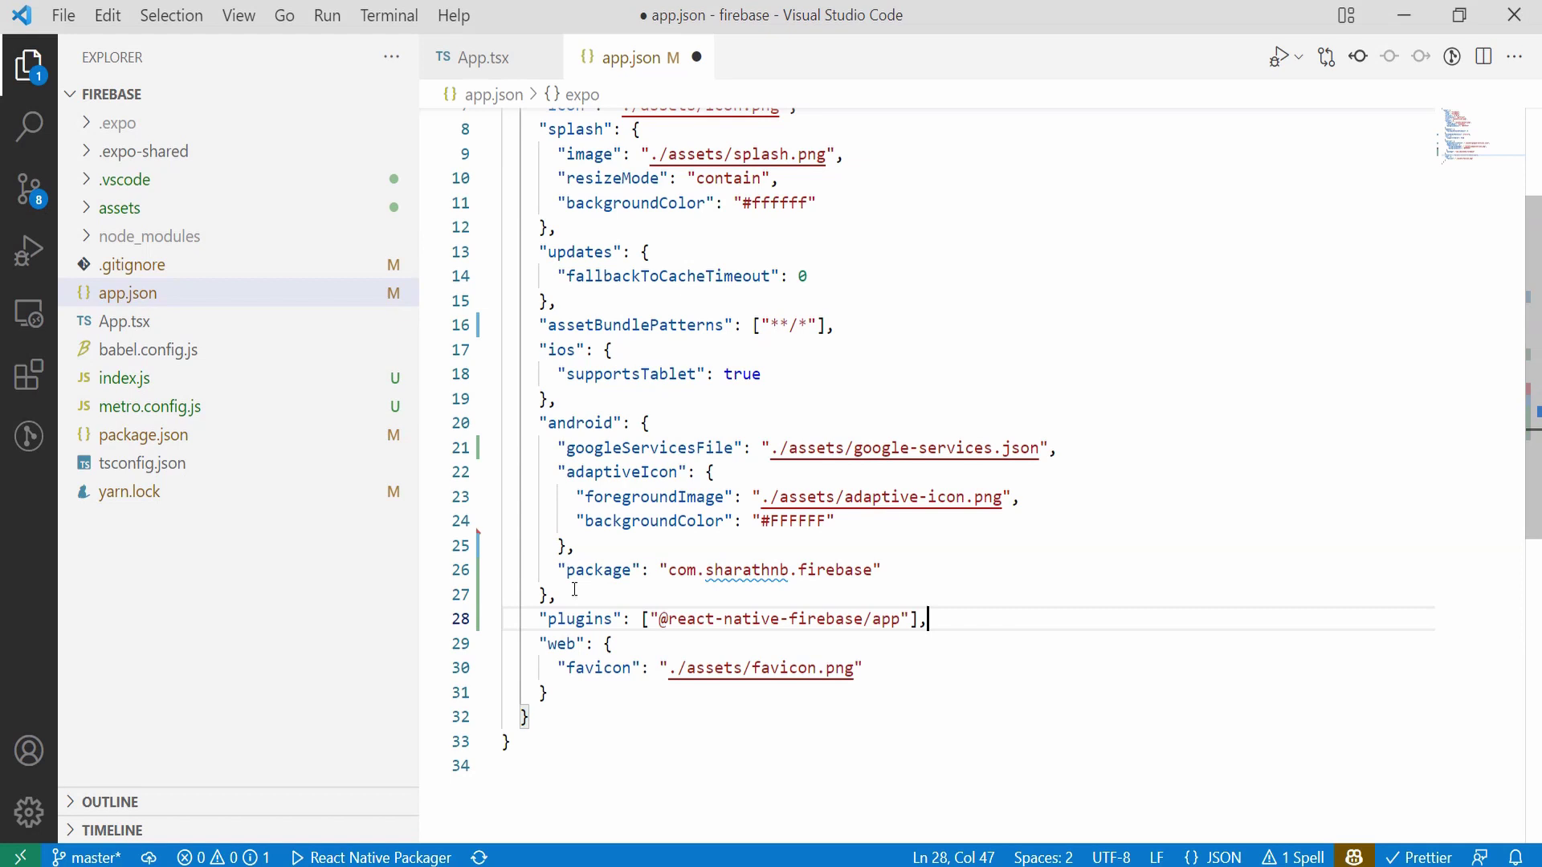
pyautogui.hotkey('ctrl', 's')
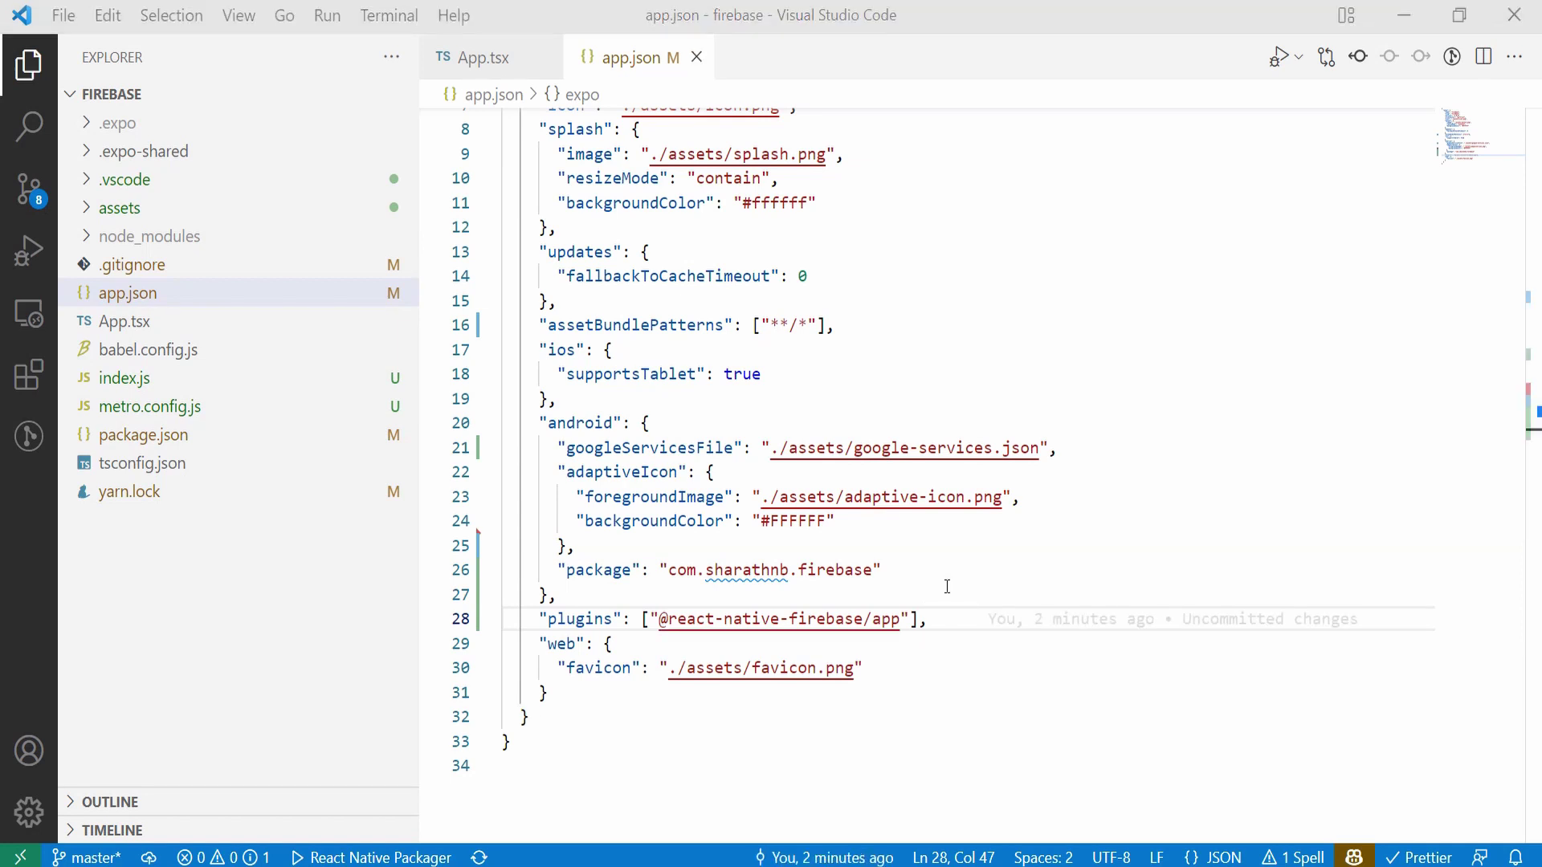
pyautogui.click(961, 570)
pyautogui.hotkey('ctrl', '`')
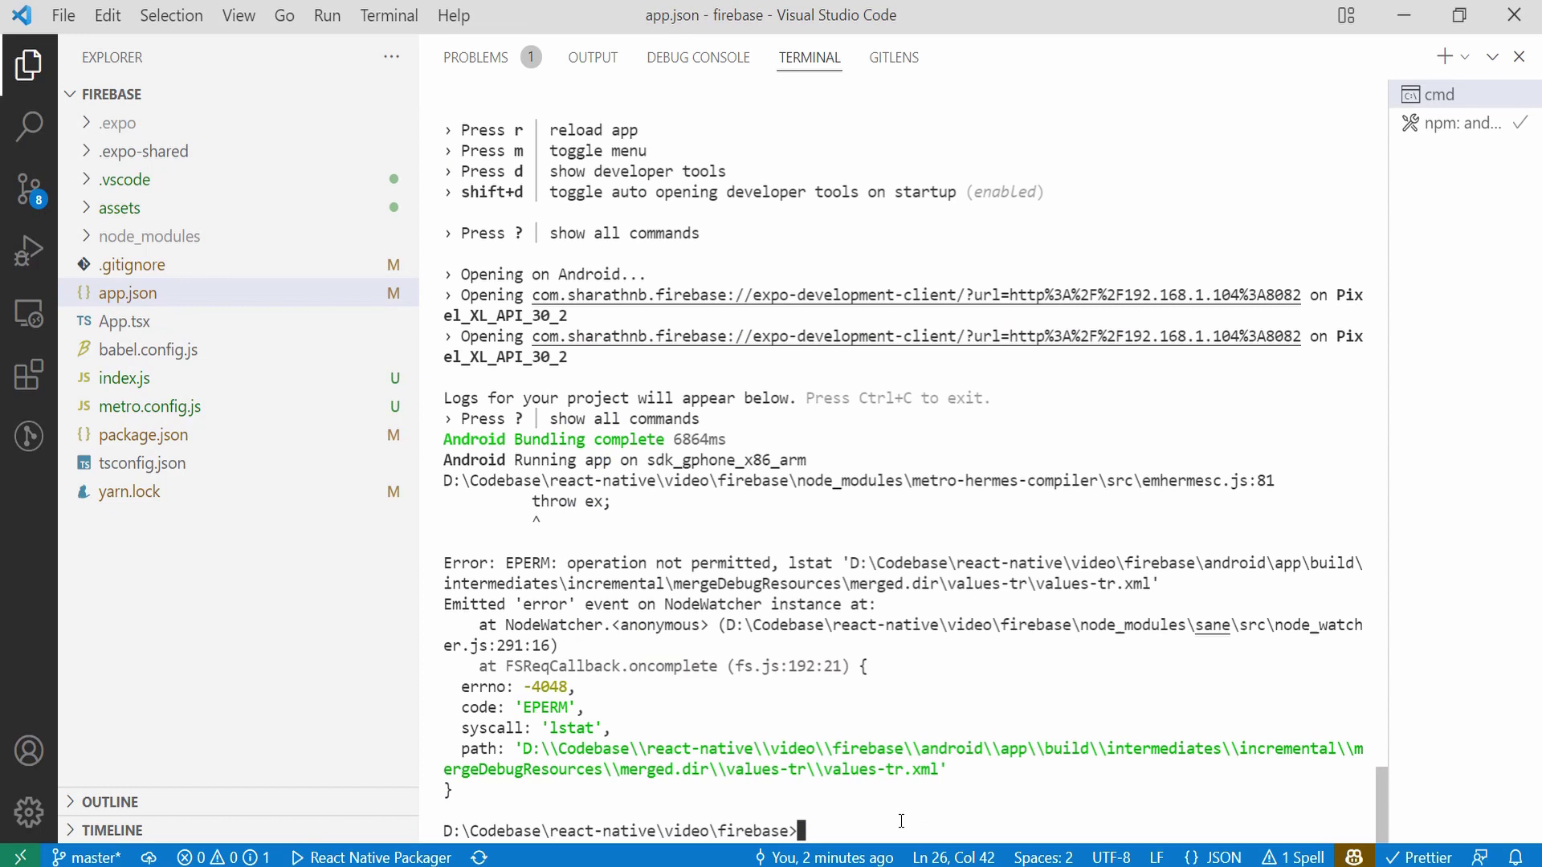
pyautogui.write('expo run:android')
# Step: Run expo run:android to build and launch the app on the emulator
pyautogui.press('Return')
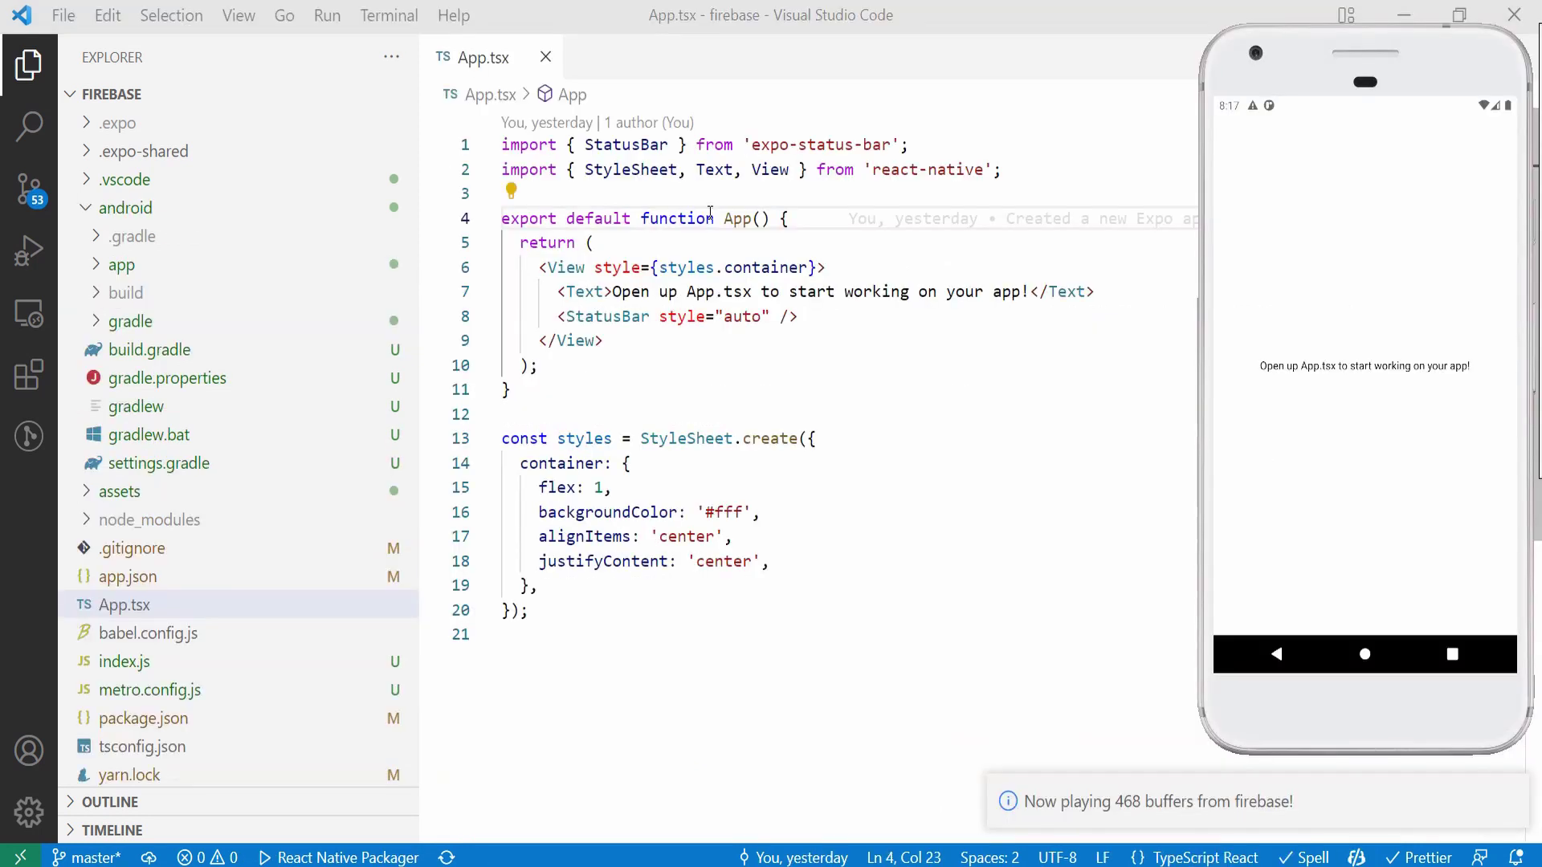
# Step: Replace alignItems with paddingHorizontal: 20 and delete the welcome Text element
pyautogui.click(659, 439)
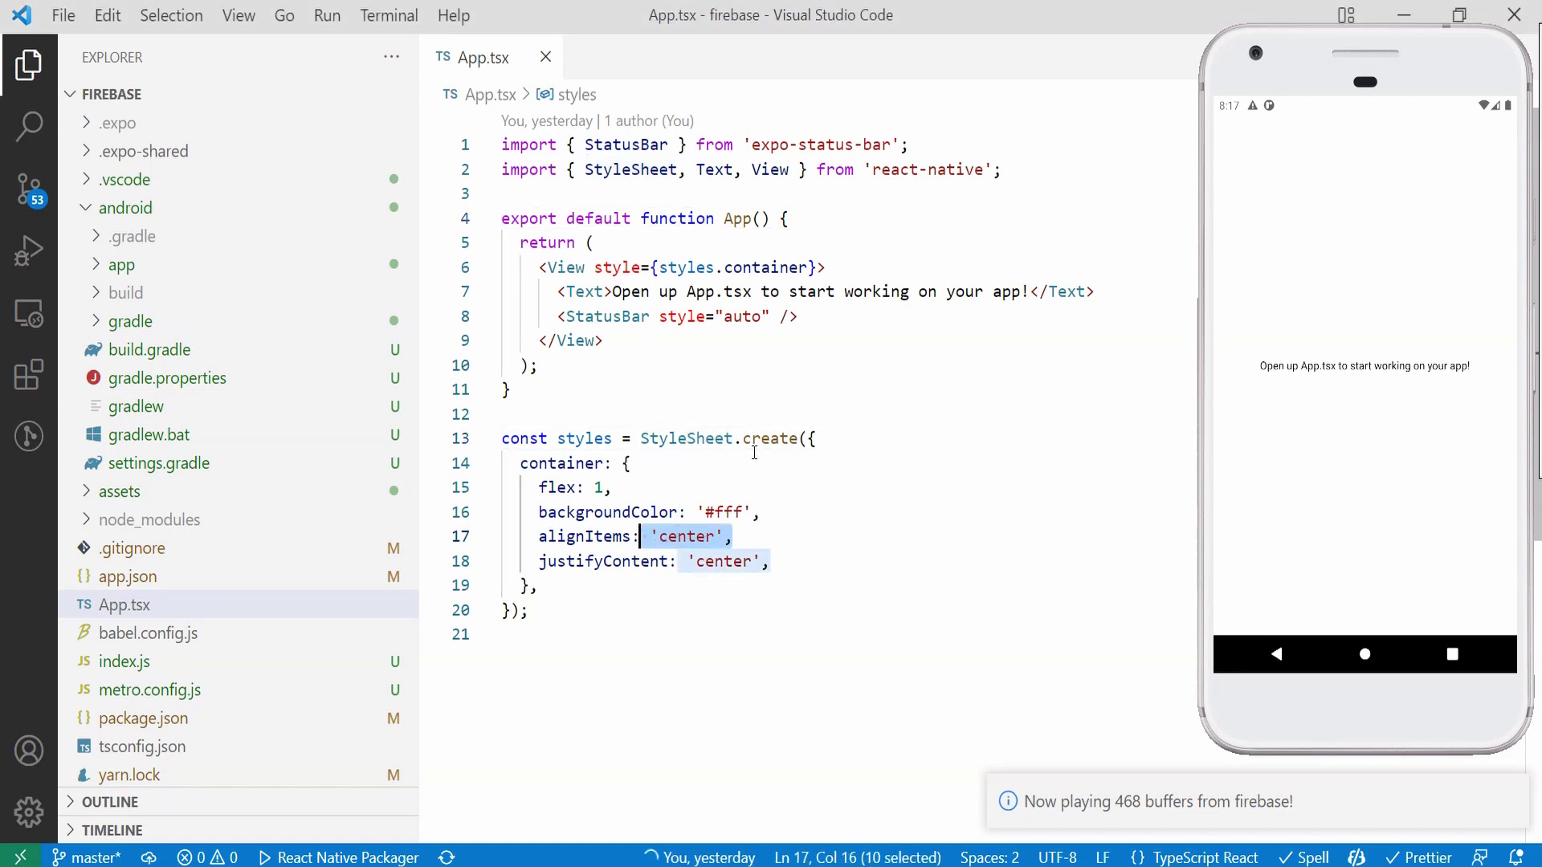
pyautogui.hotkey('ctrl', 'shift', 'k')
pyautogui.press('End')
pyautogui.press('Return')
pyautogui.write('paddingHorizontal: 20,')
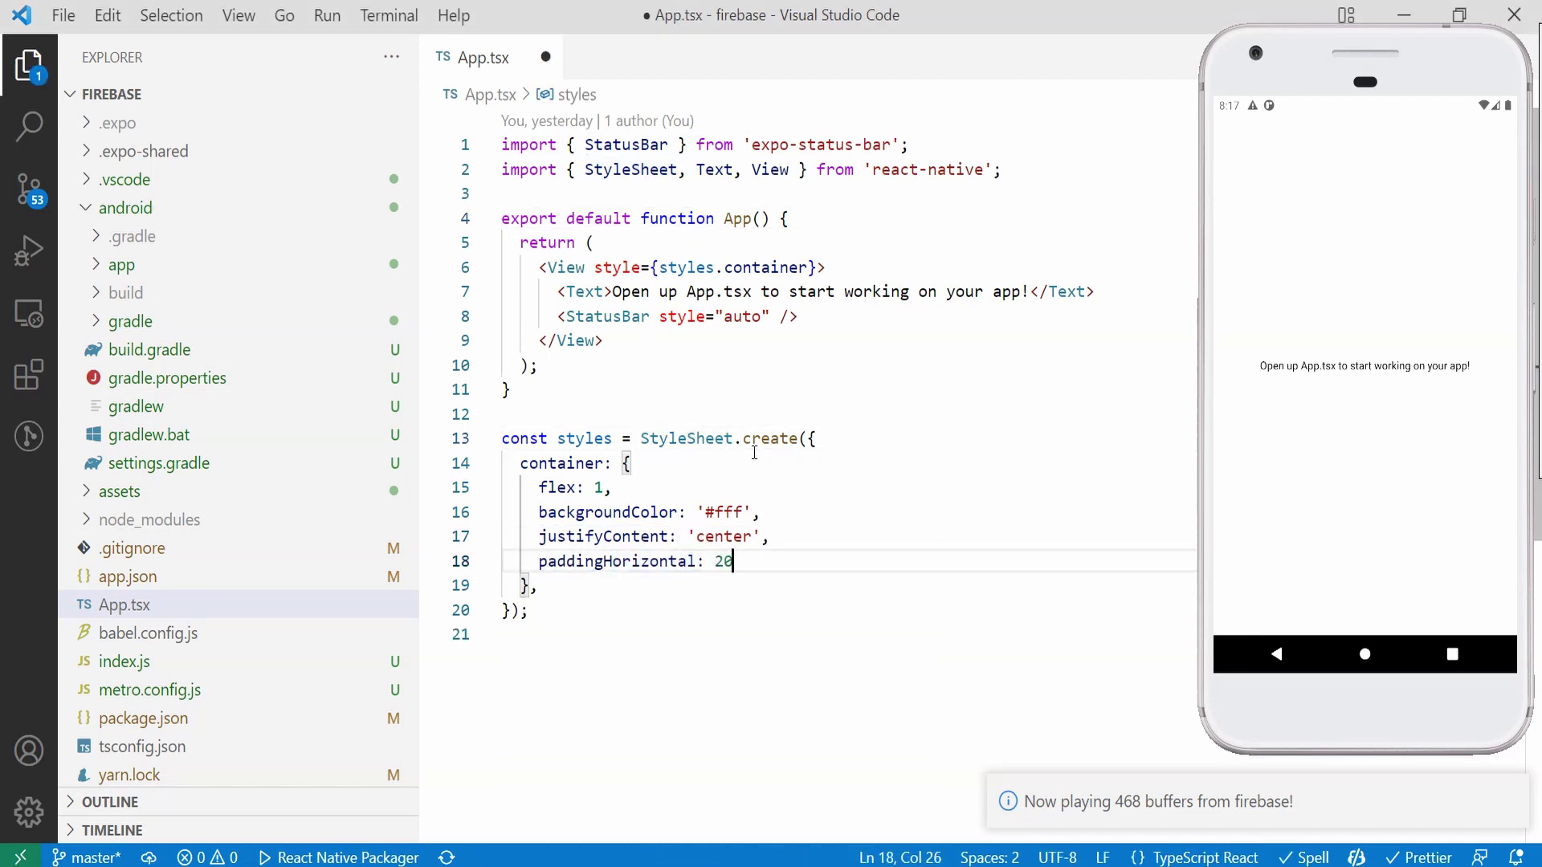
pyautogui.press('Up')
pyautogui.press('Up')
pyautogui.press('Up')
pyautogui.hotkey('shift', 'End')
pyautogui.press('BackSpace')
pyautogui.write('<Button tit')
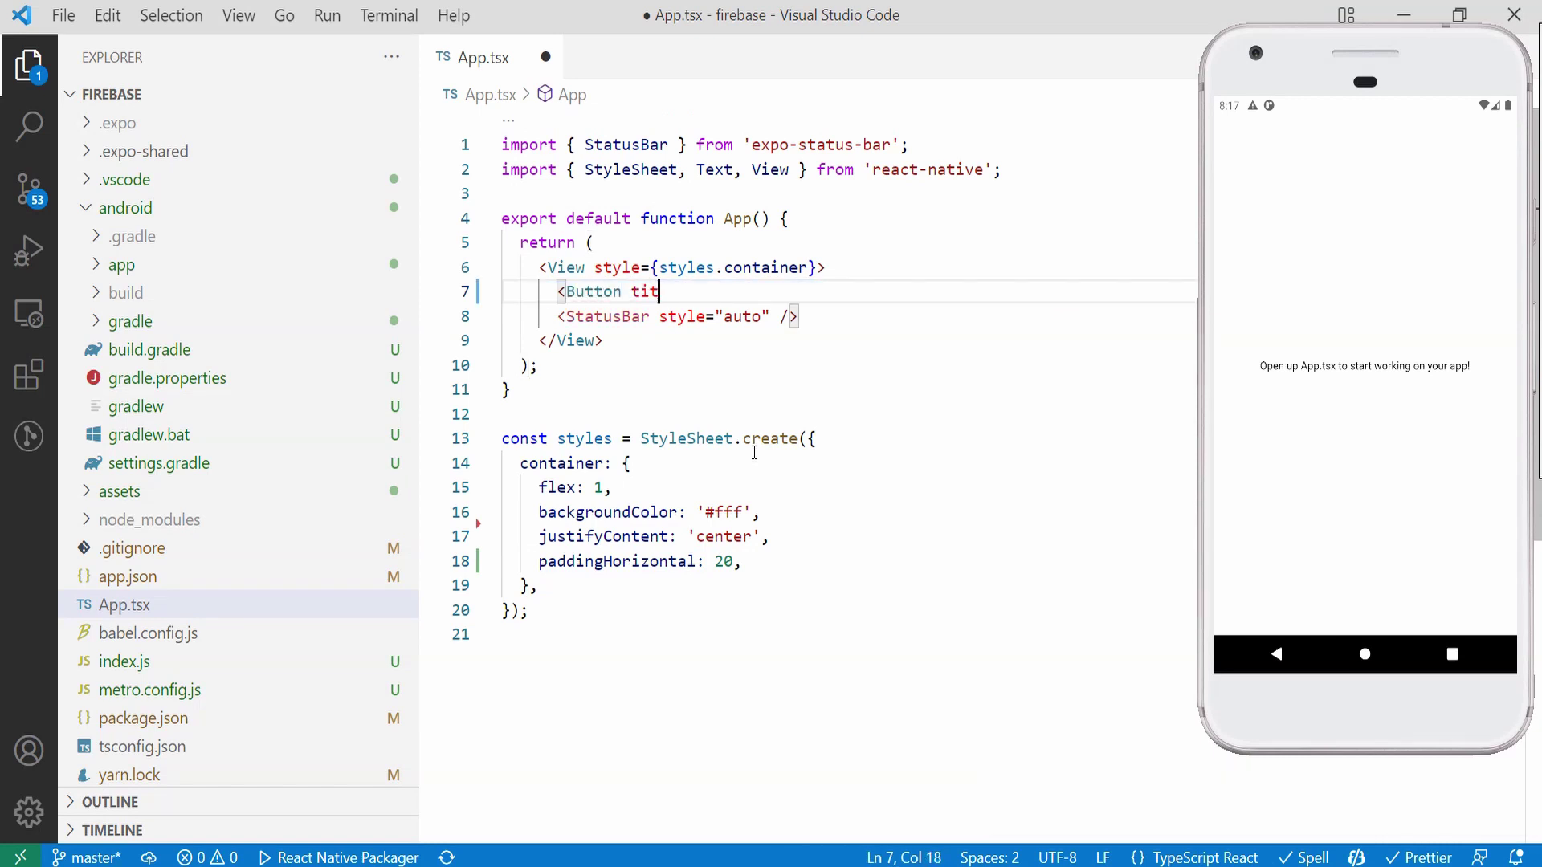
pyautogui.write("le='Write to database' onPress={writeToDatabase} />")
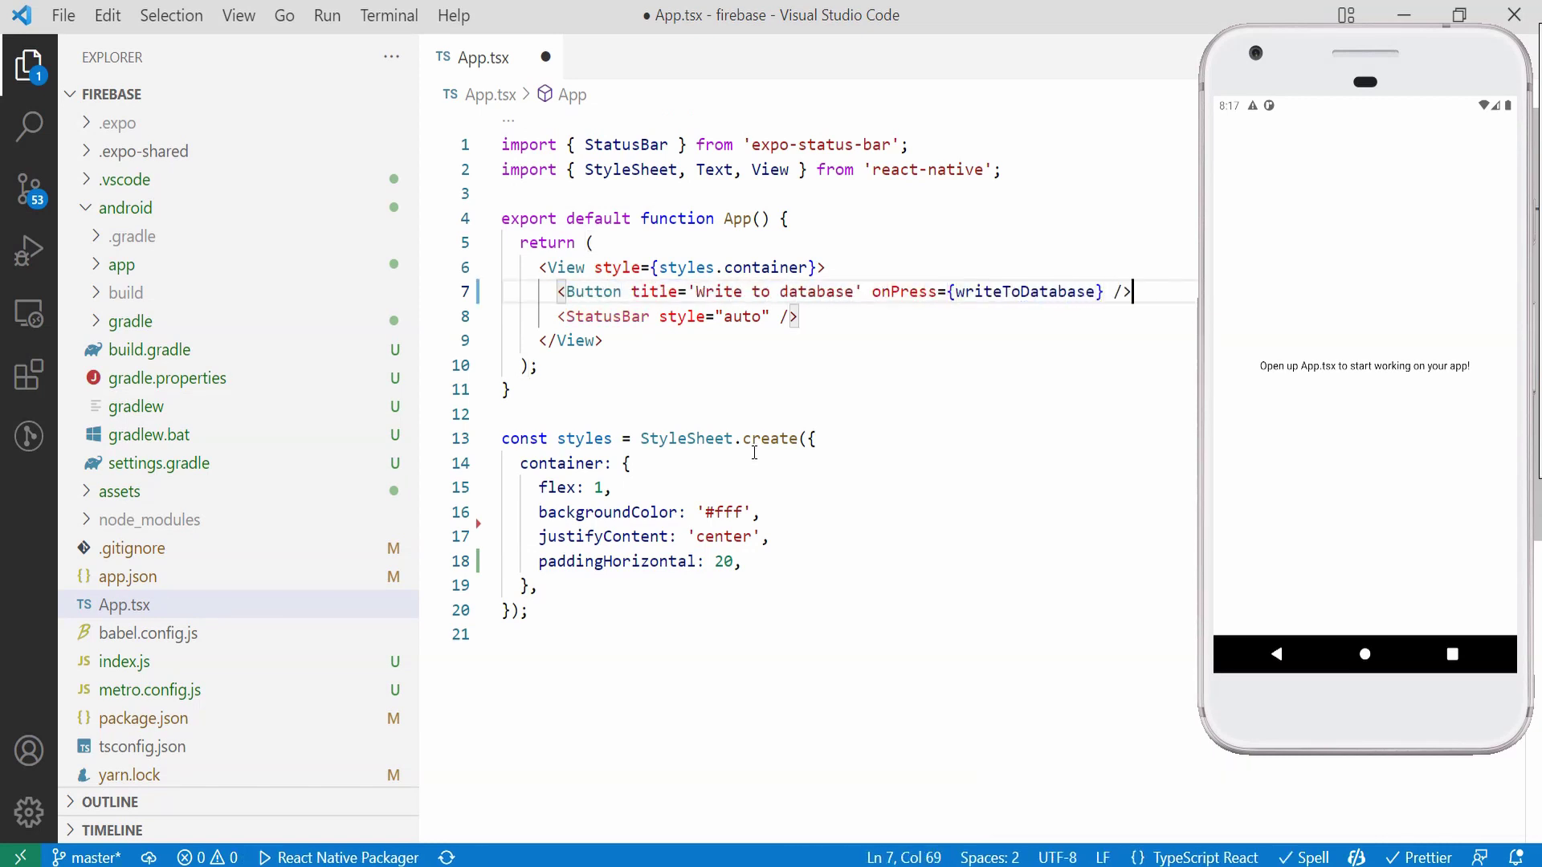
# Step: Add two Button elements and declare a writeToDatabase handler above App
pyautogui.hotkey('shift', 'Left')
pyautogui.hotkey('shift', 'Left')
pyautogui.hotkey('shift', 'Left')
pyautogui.hotkey('shift', 'Left')
pyautogui.hotkey('shift', 'Left')
pyautogui.hotkey('shift', 'Left')
pyautogui.hotkey('shift', 'Left')
pyautogui.hotkey('shift', 'Left')
pyautogui.hotkey('shift', 'Left')
pyautogui.hotkey('shift', 'alt', 'Down')
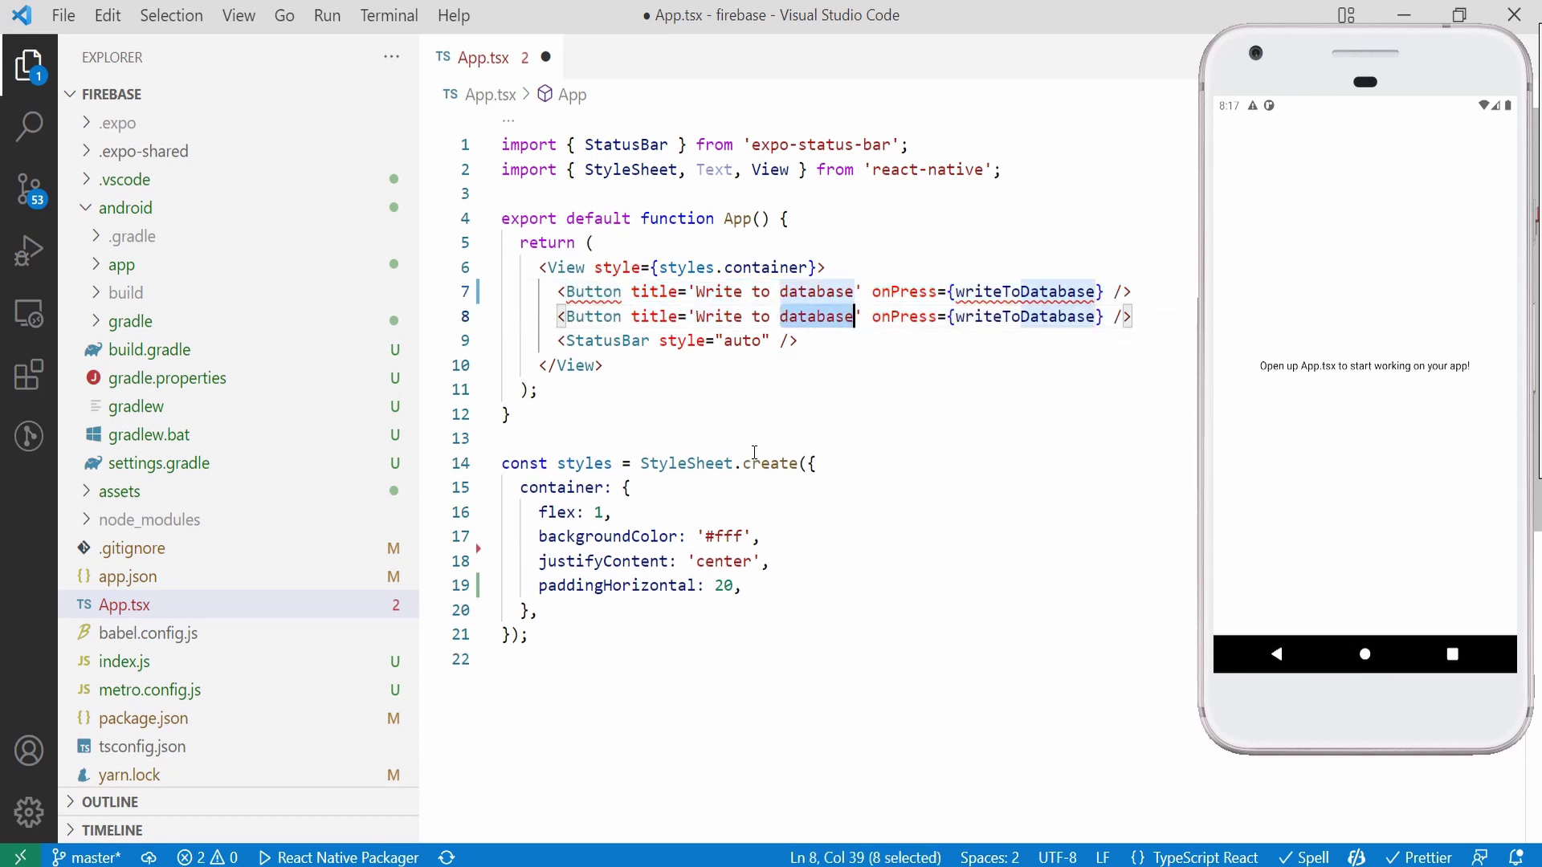
pyautogui.write('firestore')
pyautogui.hotkey('ctrl', 'Right')
pyautogui.hotkey('ctrl', 'Right')
pyautogui.hotkey('ctrl', 'Right')
pyautogui.hotkey('ctrl', 'shift', 'Right')
pyautogui.write('writeToFire')
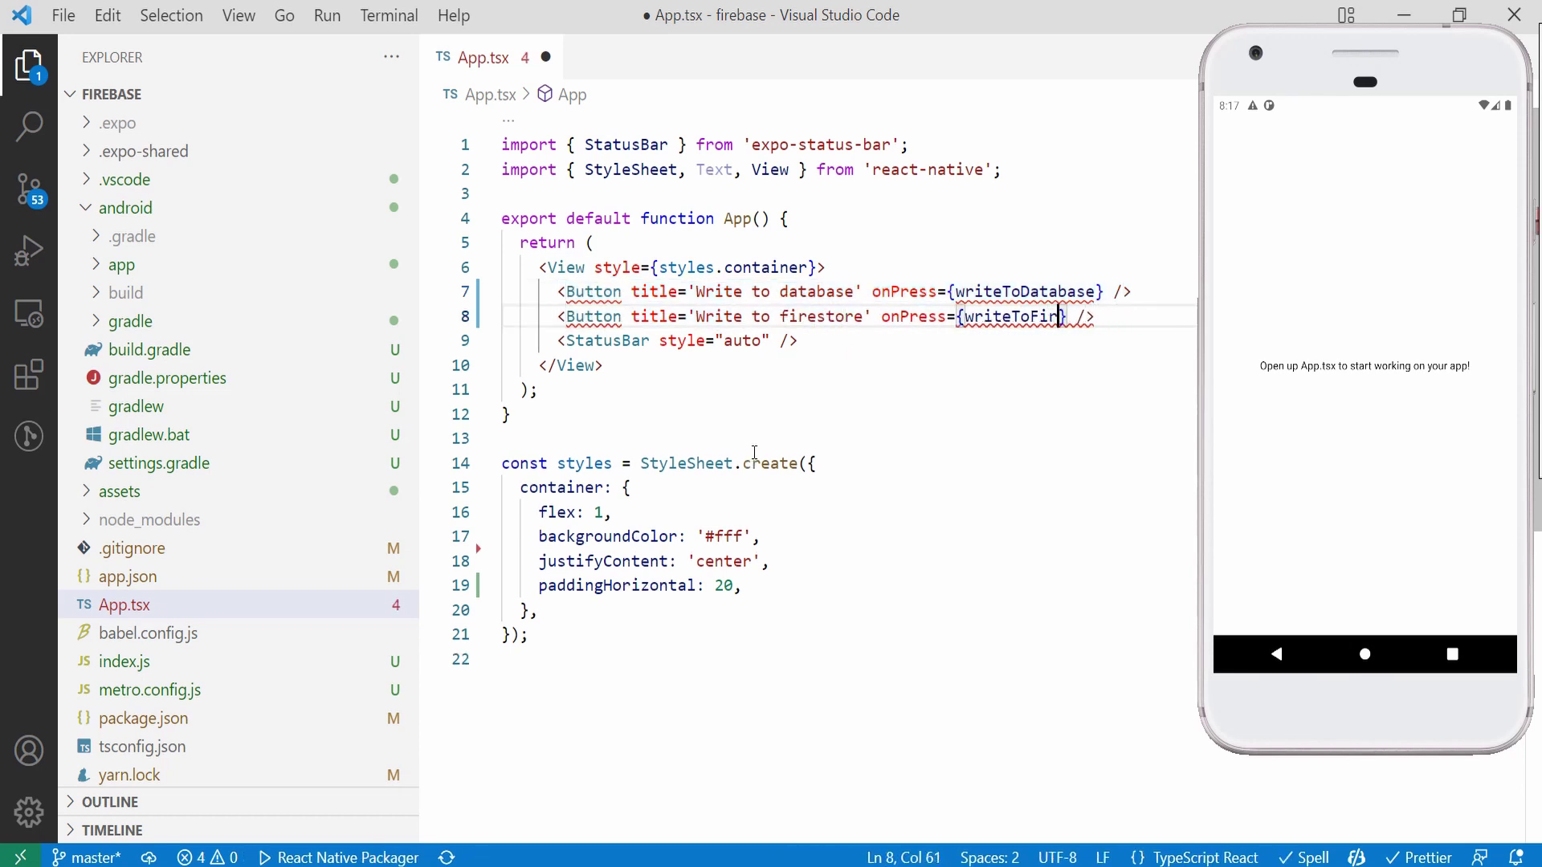
pyautogui.write('store')
pyautogui.press('Up')
pyautogui.hotkey('ctrl', 'Left')
pyautogui.hotkey('ctrl', 'Left')
pyautogui.hotkey('ctrl', 'shift', 'Right')
pyautogui.hotkey('ctrl', 'c')
pyautogui.press('Up')
pyautogui.press('Up')
pyautogui.press('Up')
pyautogui.press('End')
pyautogui.press('Return')
pyautogui.write('const')
pyautogui.hotkey('ctrl', 'v')
pyautogui.write('= async')
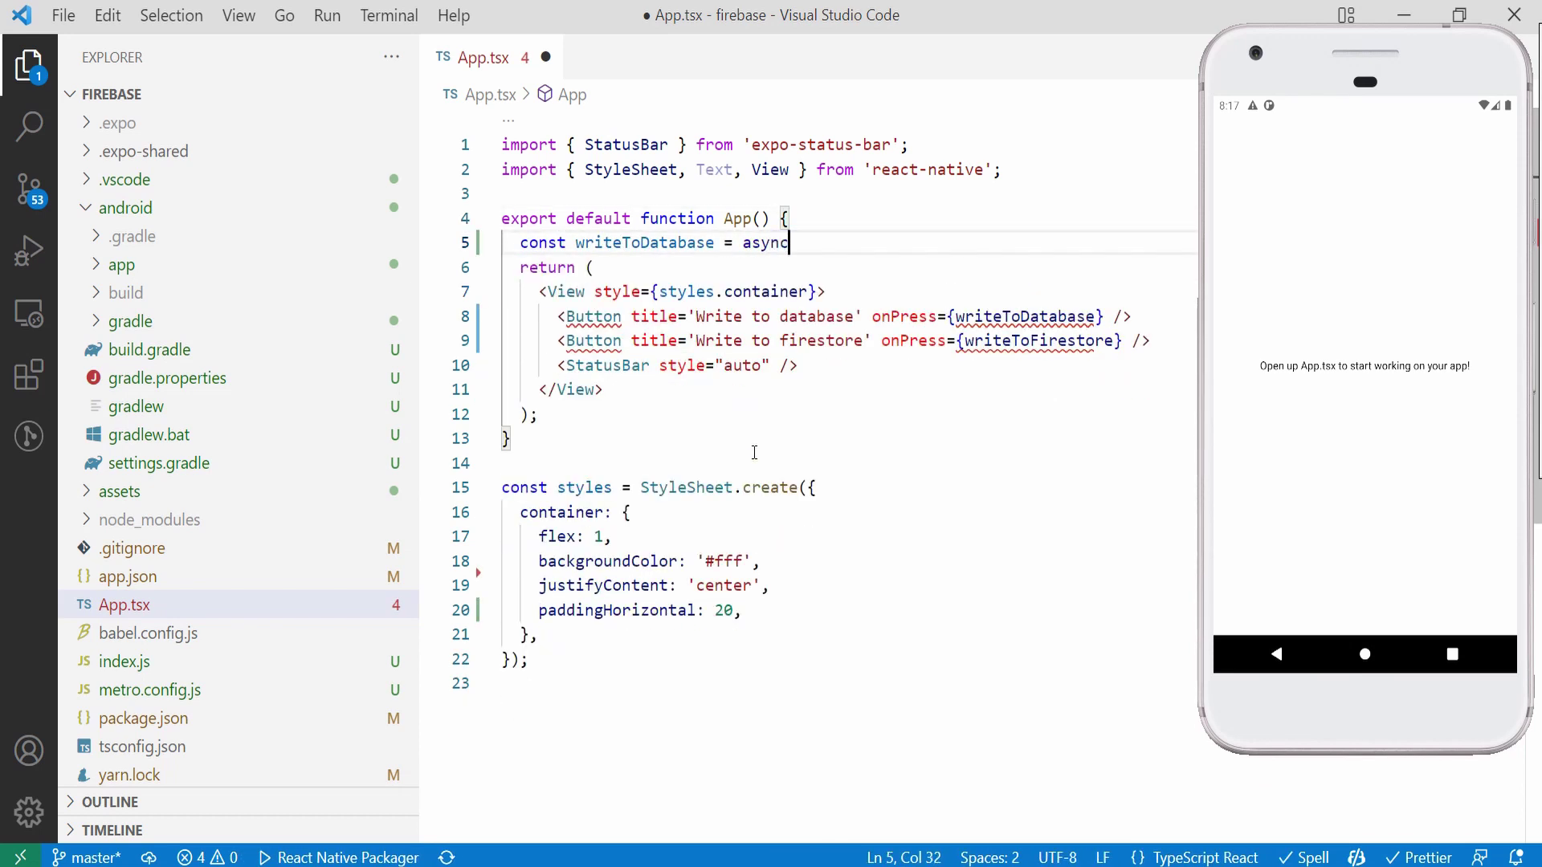
pyautogui.write(' () => {')
# Step: Write the async try/catch adding a user, age 20, to Firestore's users collection
pyautogui.press('Return')
pyautogui.write('try')
pyautogui.press('Return')
pyautogui.write('await')
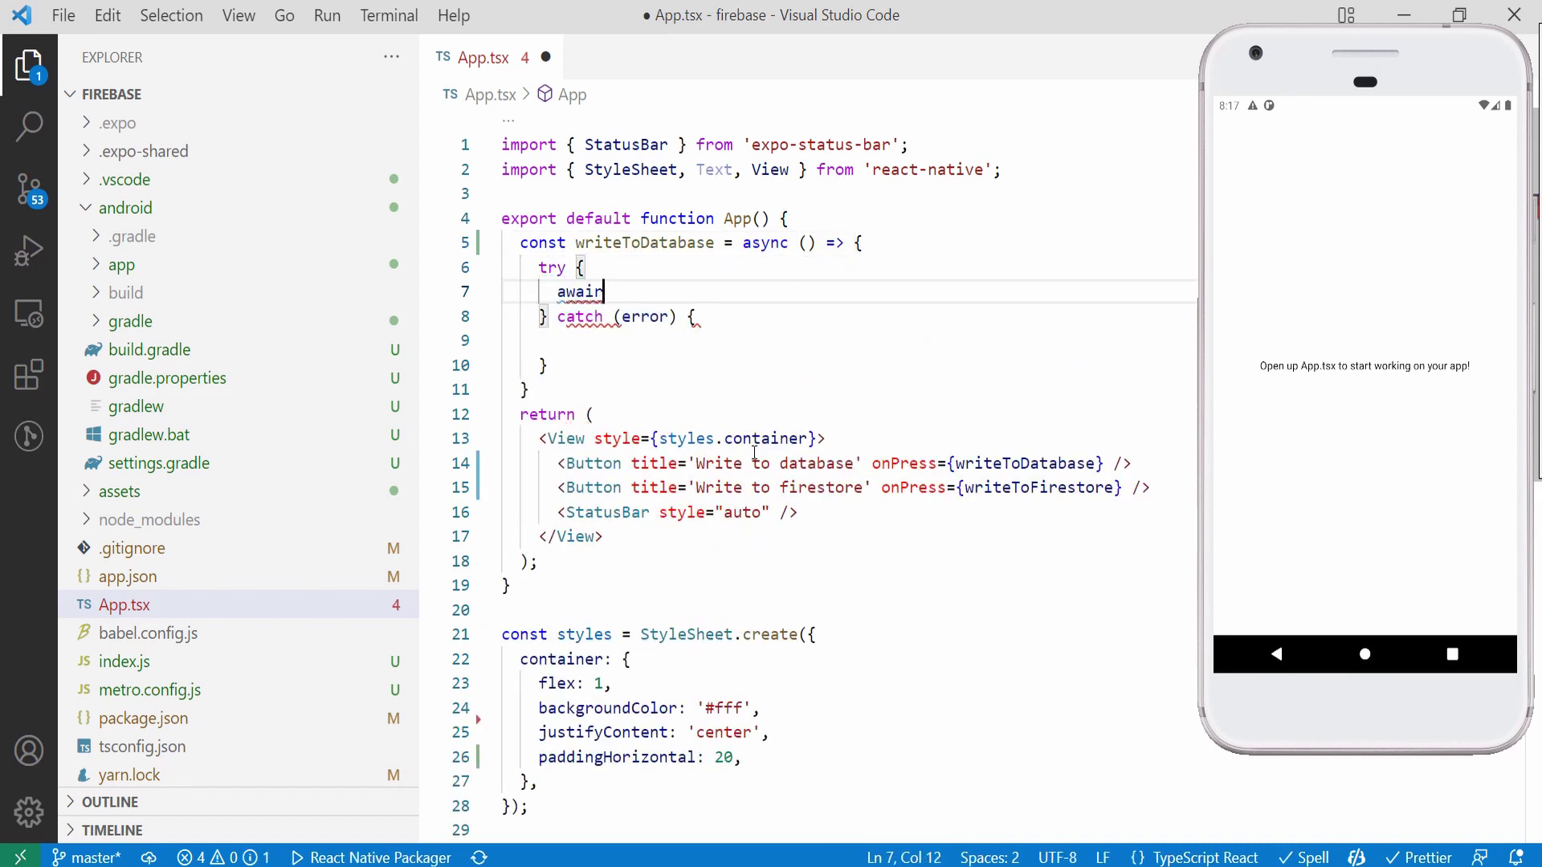
pyautogui.write(' firestore')
pyautogui.write('().collec')
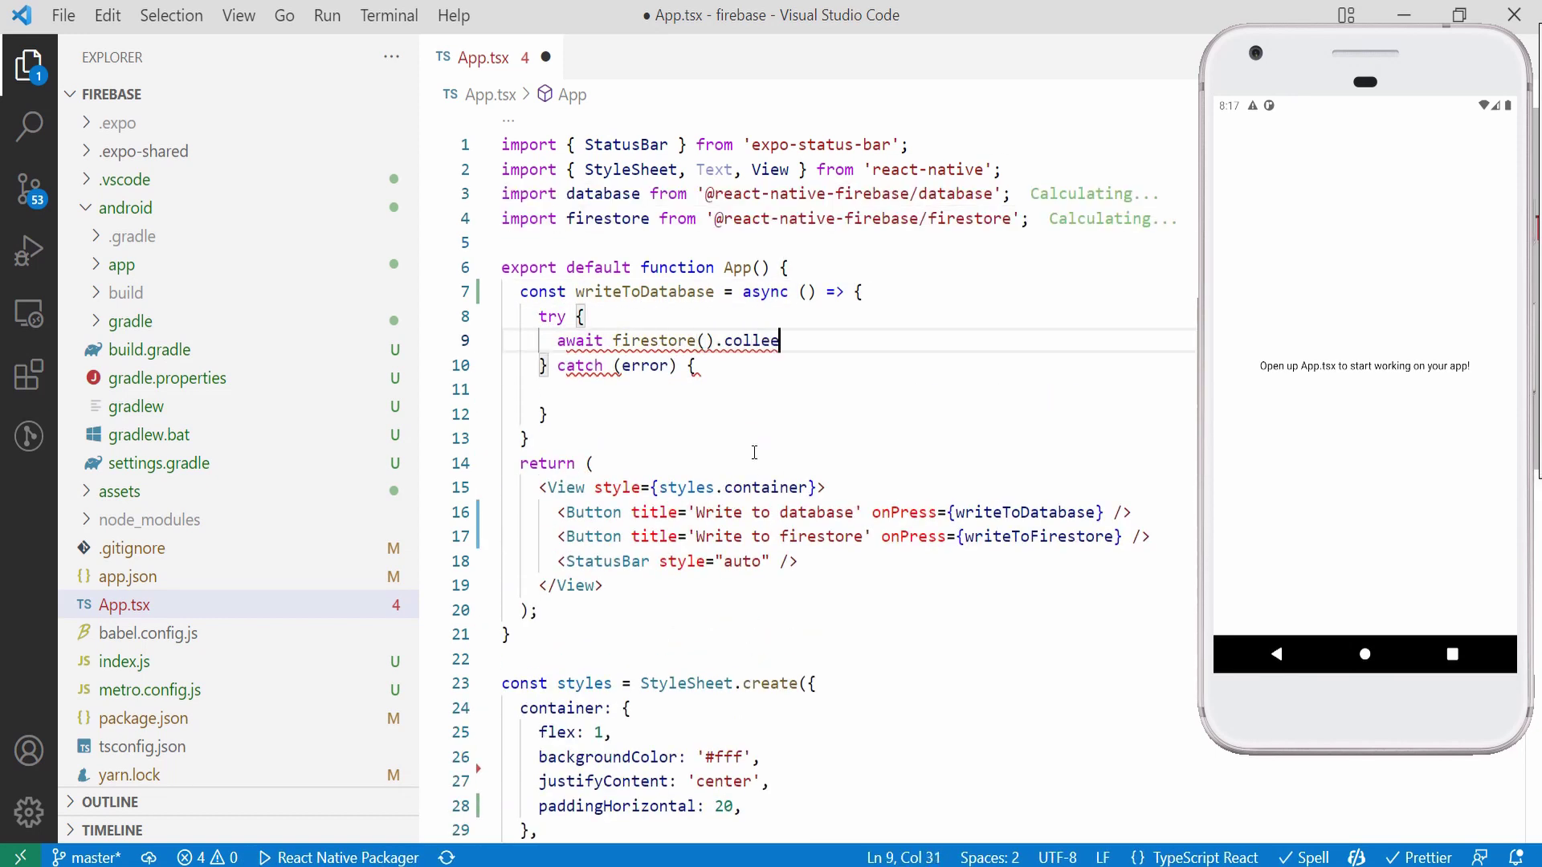
pyautogui.write("tion('users').add")
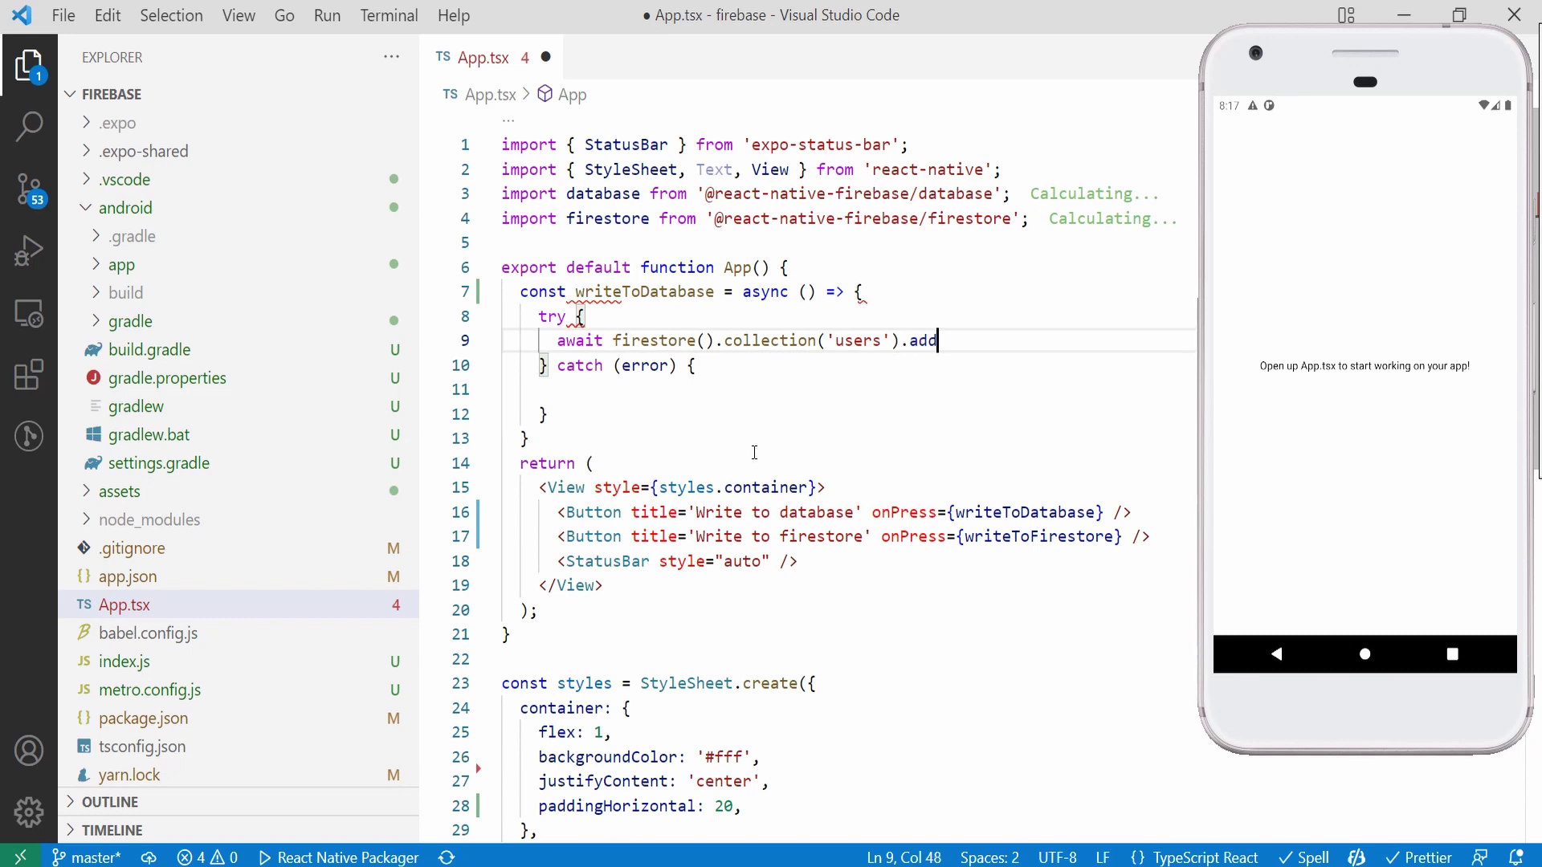
pyautogui.write('({')
pyautogui.press('Return')
pyautogui.write("name: 'John Doe',")
pyautogui.write("user name',")
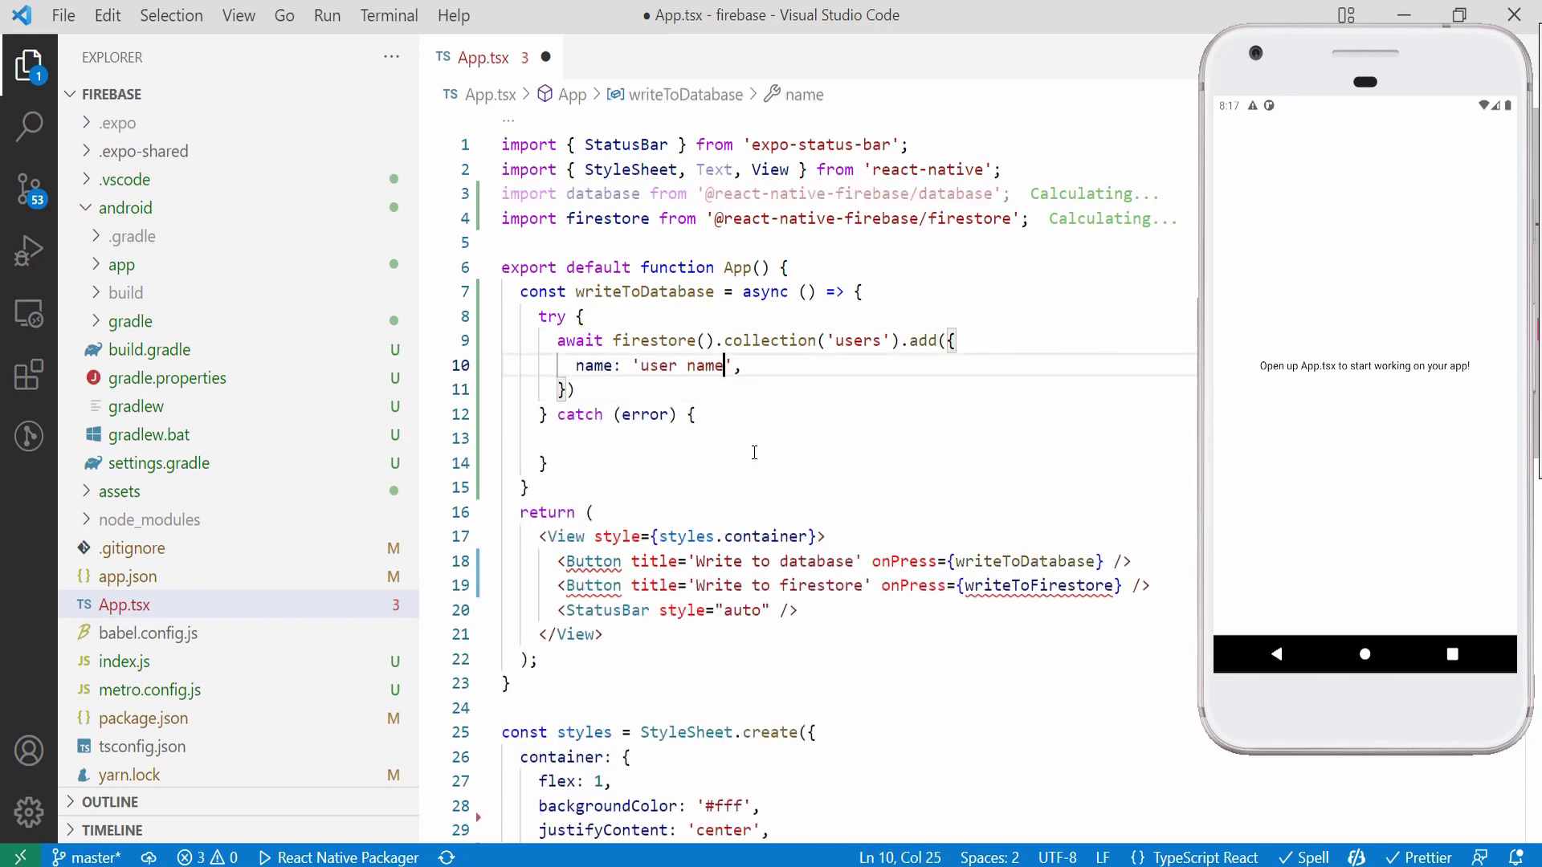
pyautogui.press('End')
pyautogui.press('Return')
pyautogui.write('age: 20,')
pyautogui.press('Down')
pyautogui.press('End')
pyautogui.press('Return')
pyautogui.write("console.log('success');")
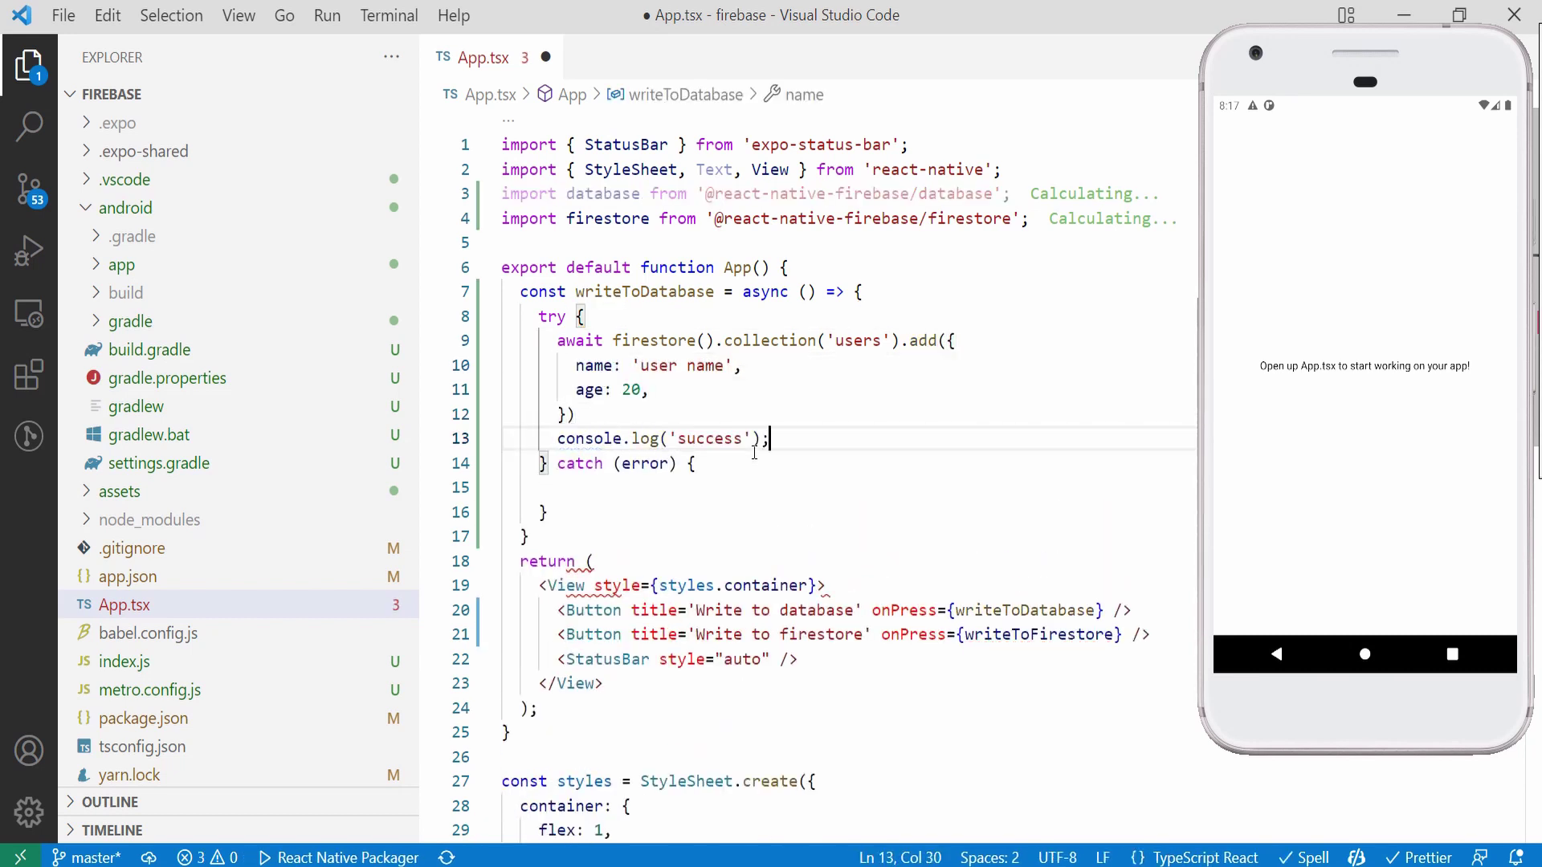
pyautogui.press('Down')
pyautogui.press('Down')
pyautogui.write("console.log('error', error);")
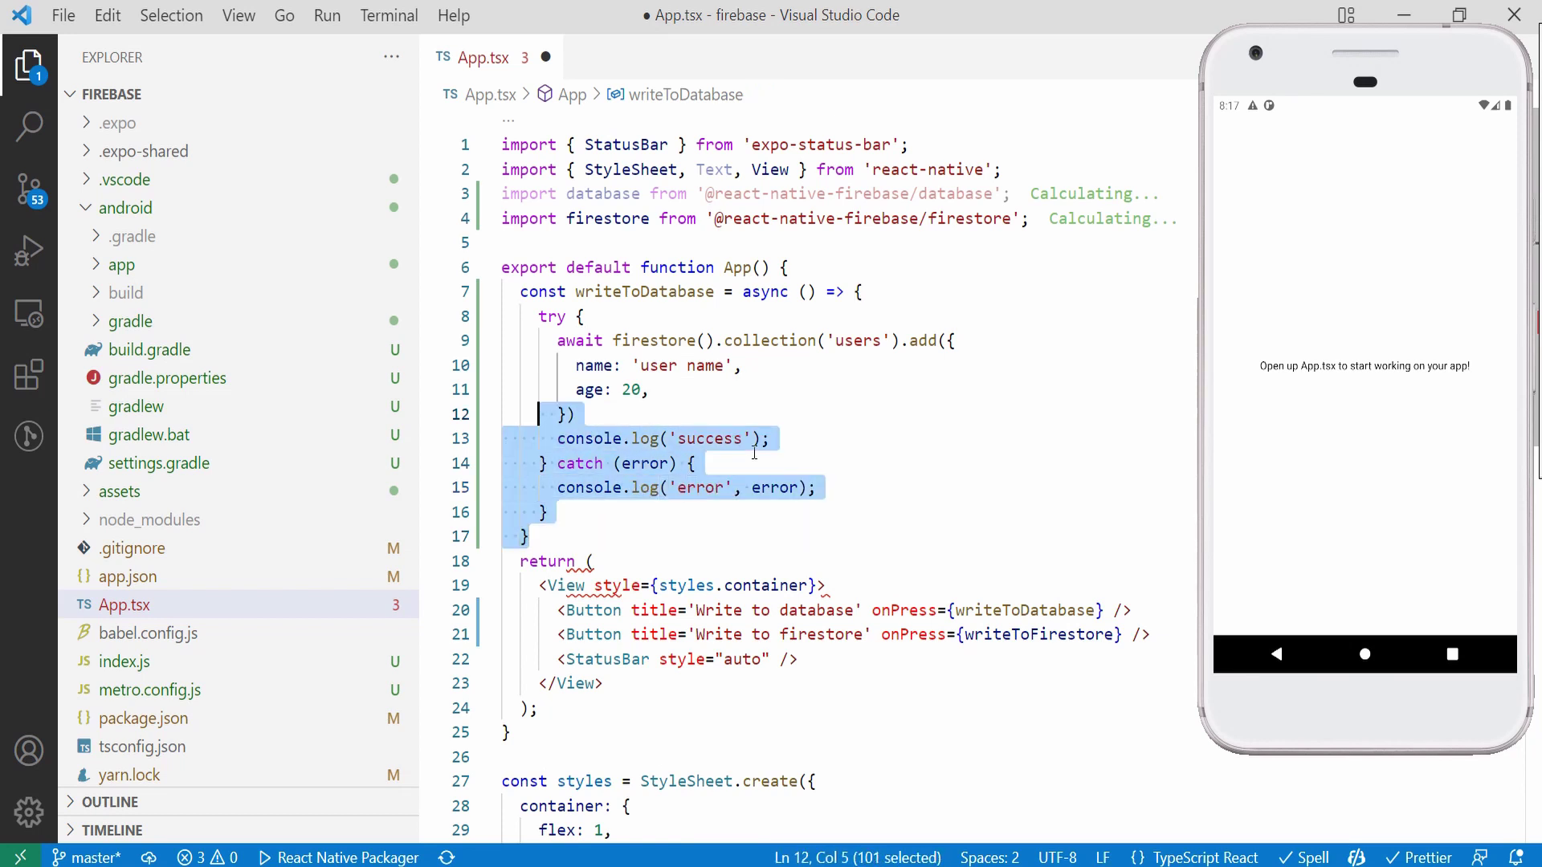
# Step: Rename the first handler to writeToFirestore and start a writeToDatabase handler with try/catch
pyautogui.press('Down')
pyautogui.press('Down')
pyautogui.press('Return')
pyautogui.press('Return')
pyautogui.write('const')
pyautogui.hotkey('ctrl', 'c')
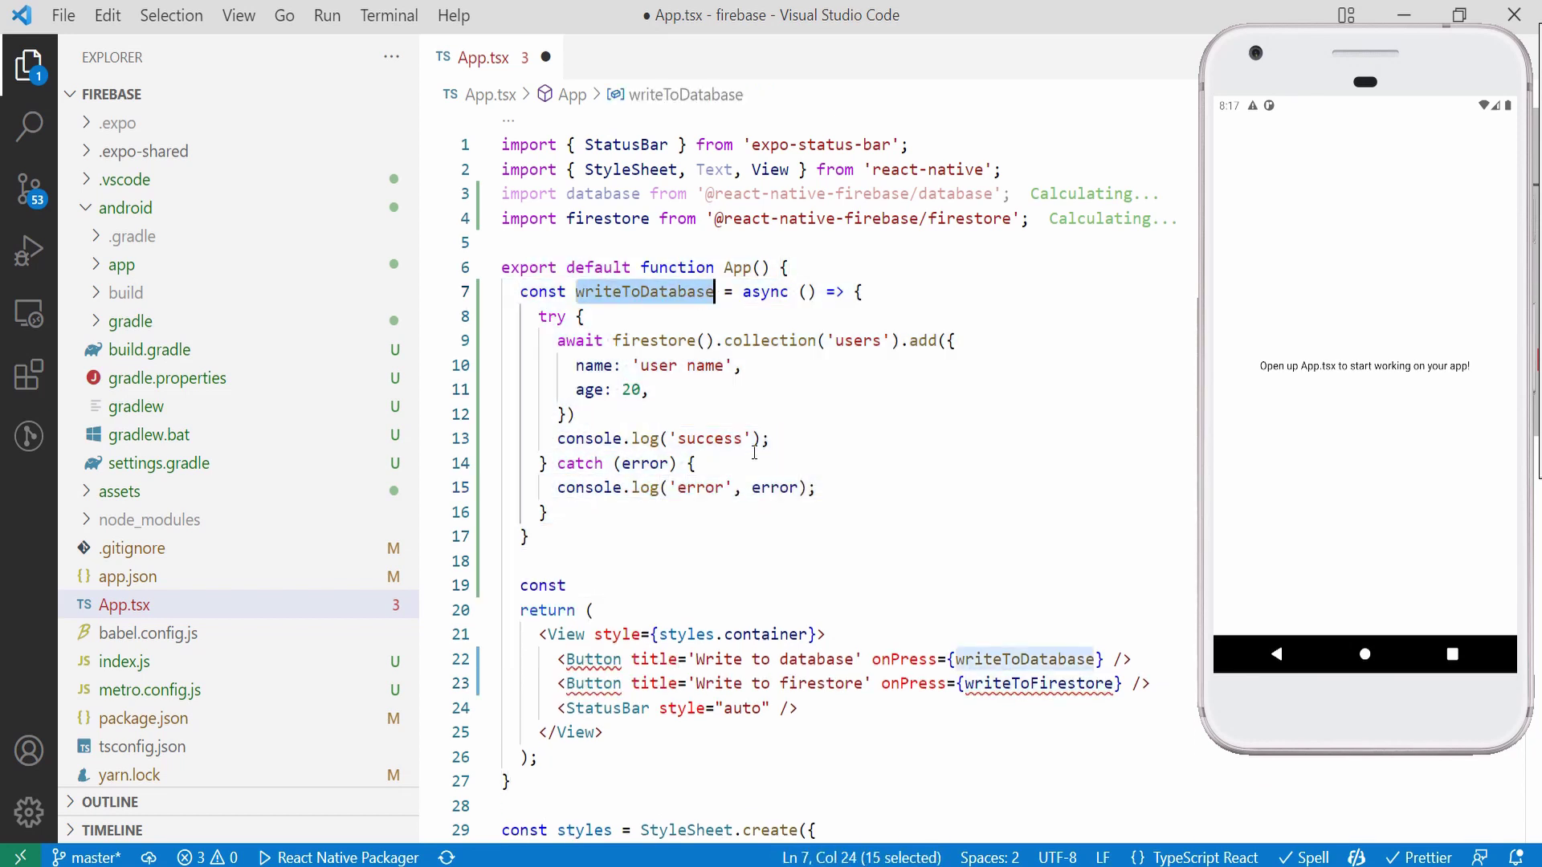
pyautogui.write('writeToFirestore')
pyautogui.hotkey('ctrl', 'v')
pyautogui.write('= async () => {')
pyautogui.press('Return')
pyautogui.write('try {')
pyautogui.press('Return')
pyautogui.hotkey('ctrl', 'v')
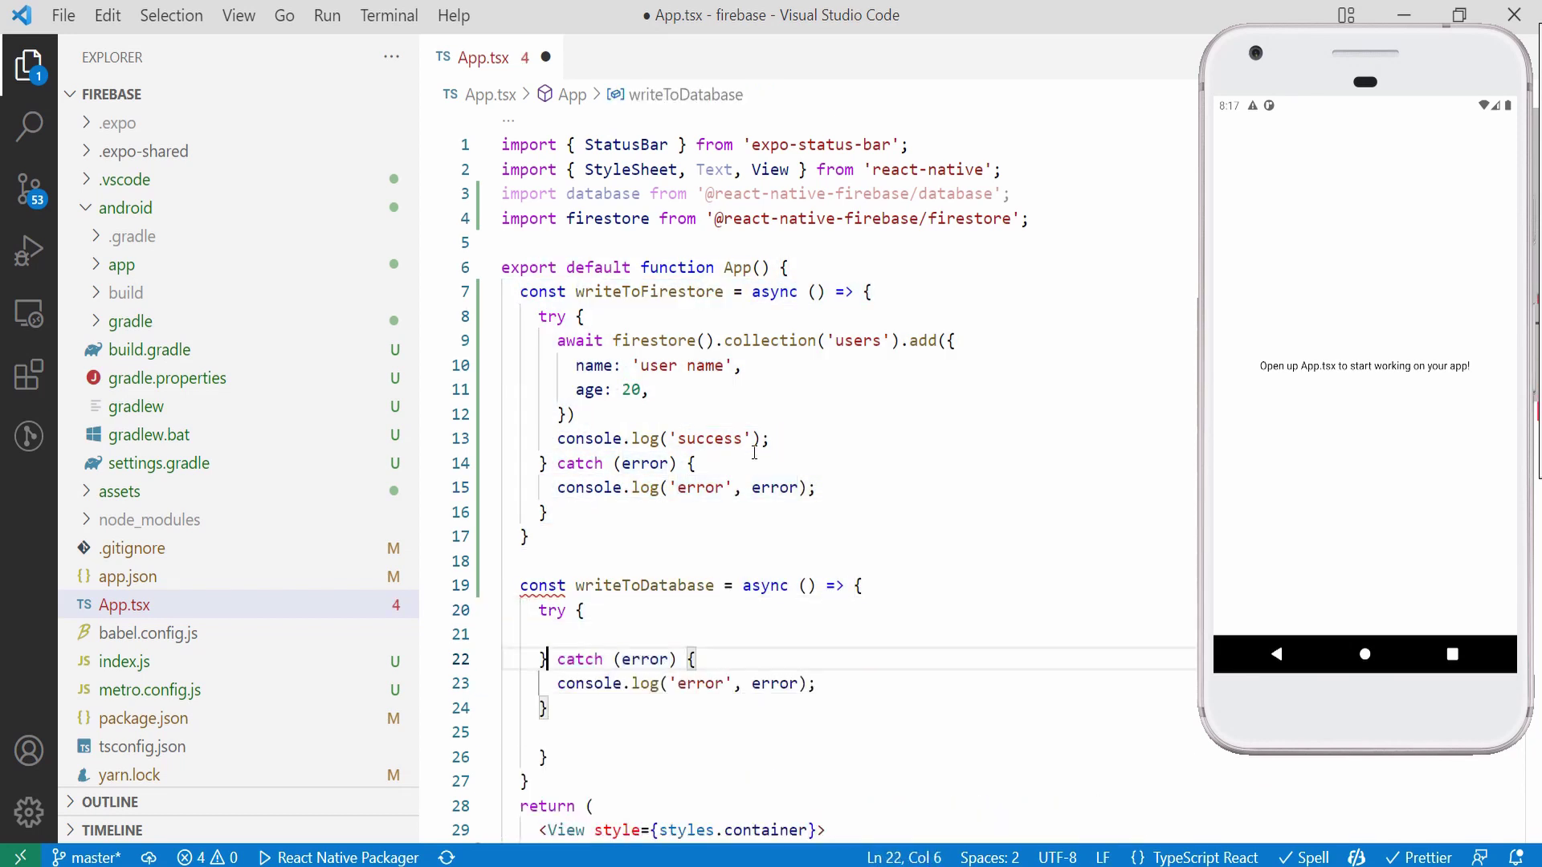
pyautogui.write("await database().ref('")
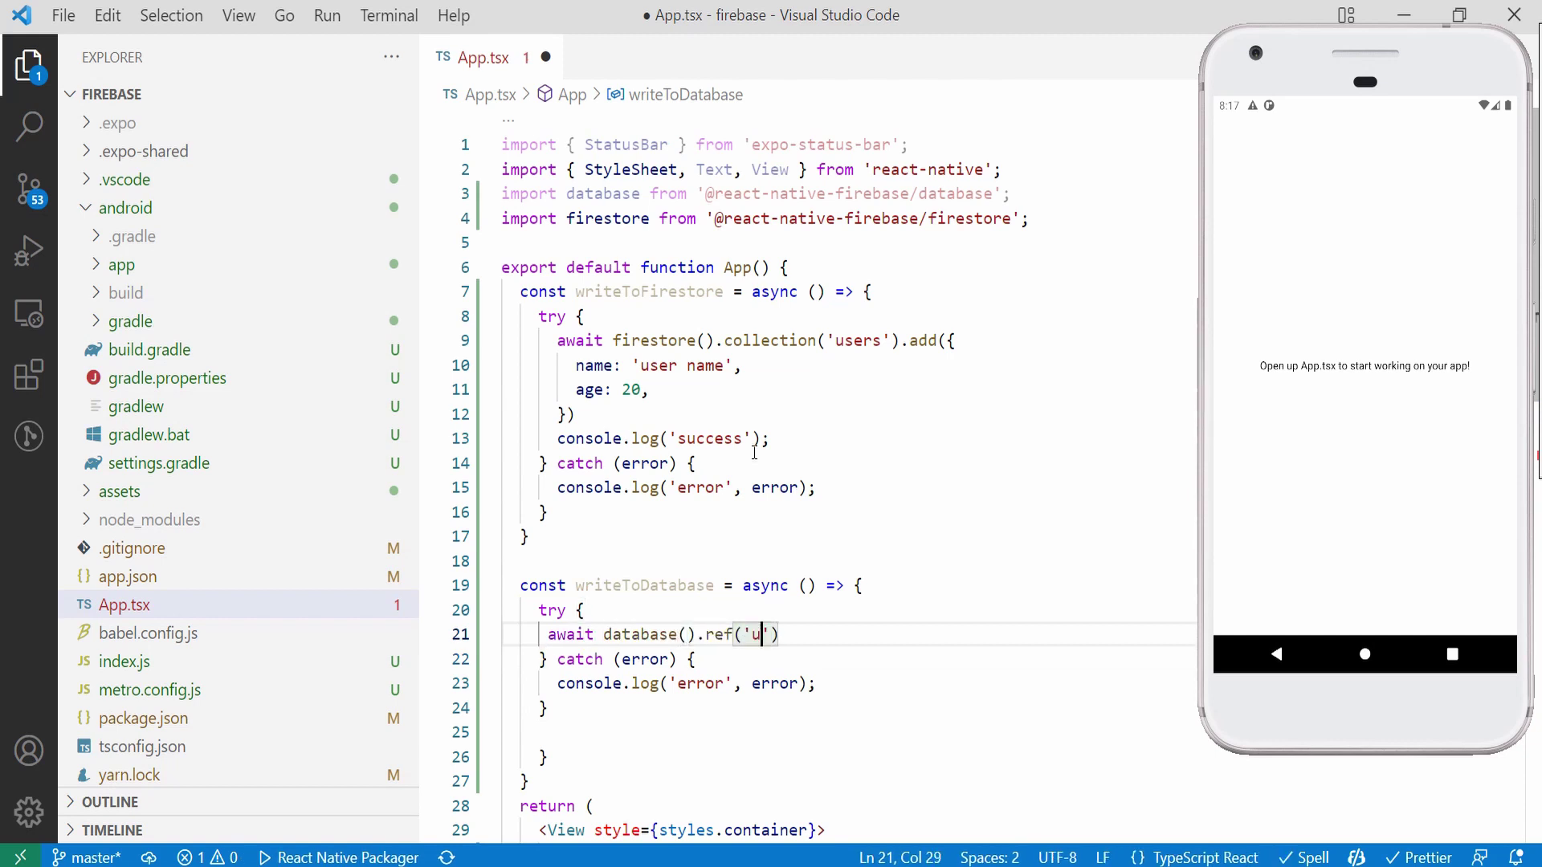
pyautogui.write("users/123').set({")
# Step: Make writeToDatabase set users/123 to 'user name', age 31, import Button, and save
pyautogui.press('Return')
pyautogui.write("name: 'user name',")
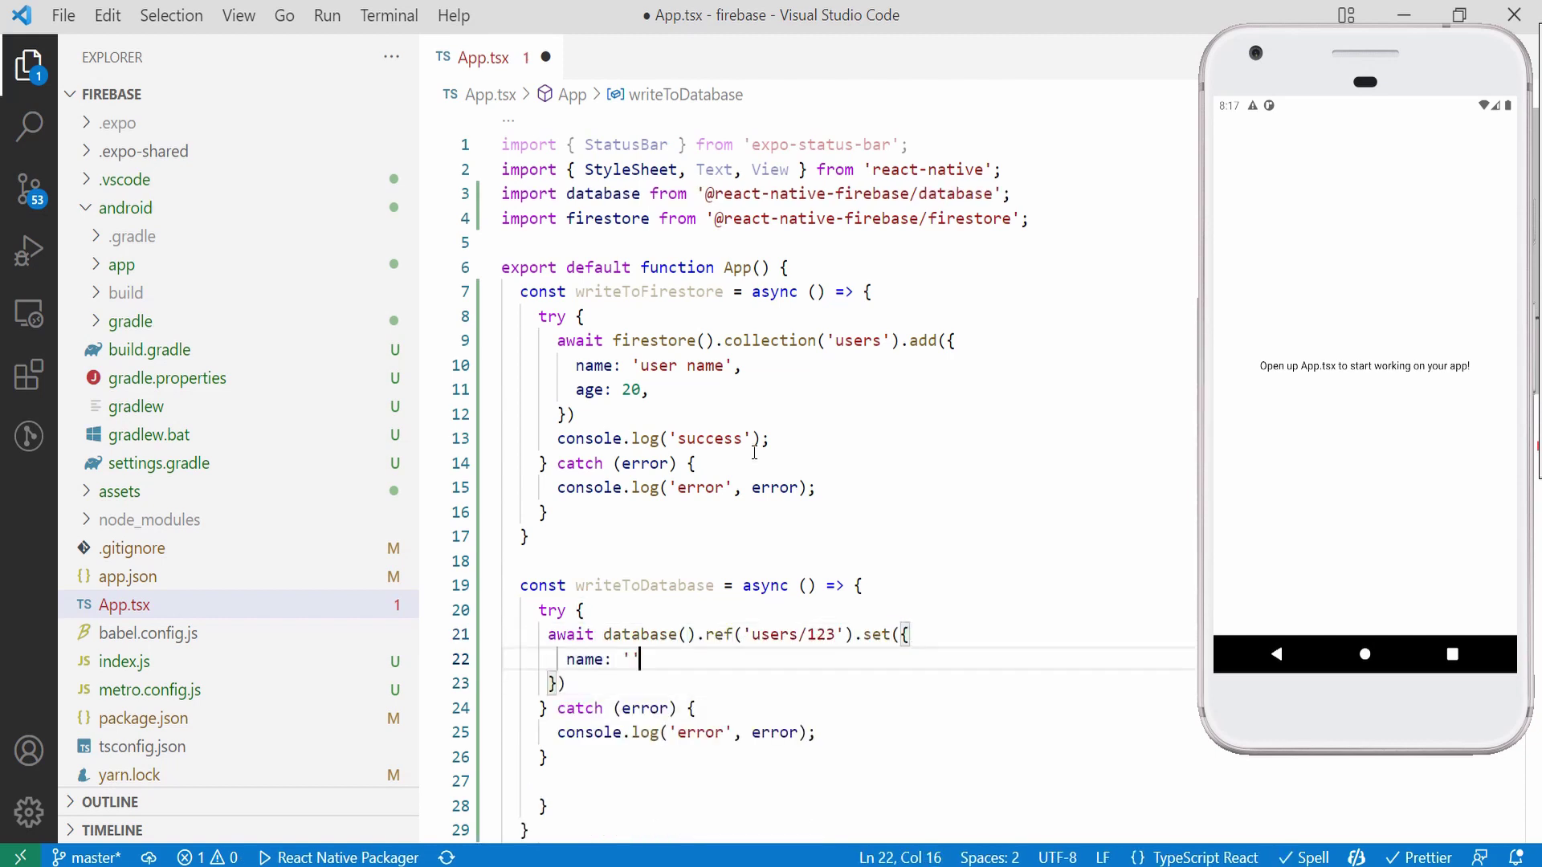
pyautogui.press('Return')
pyautogui.write('age: 31,')
pyautogui.press('Down')
pyautogui.press('Return')
pyautogui.write("console.log('success');")
pyautogui.press('Down')
pyautogui.press('Down')
pyautogui.press('Down')
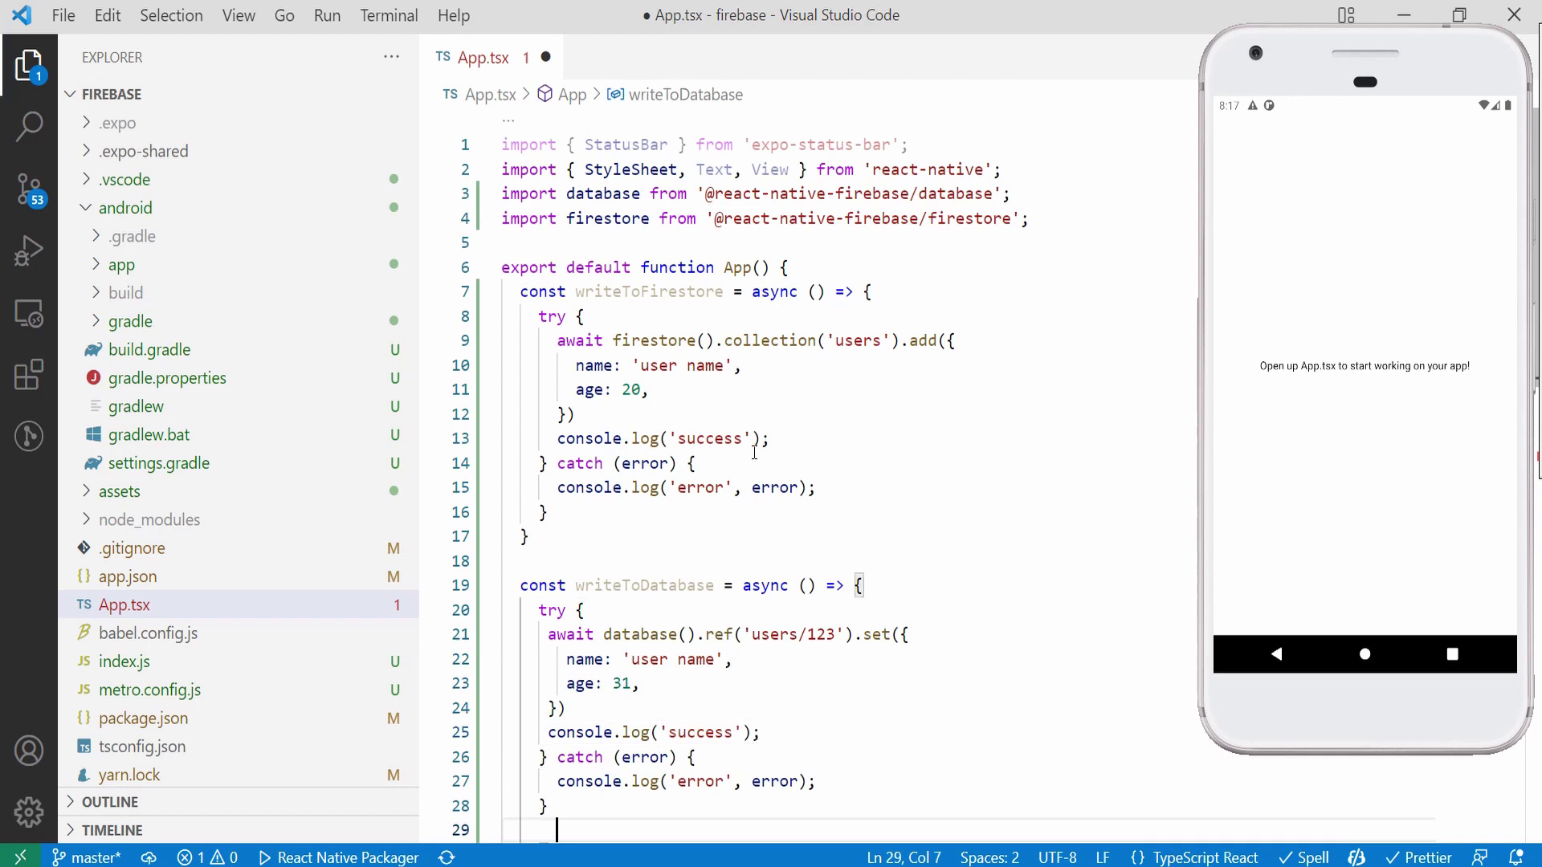
pyautogui.scroll(-5, 754, 453)
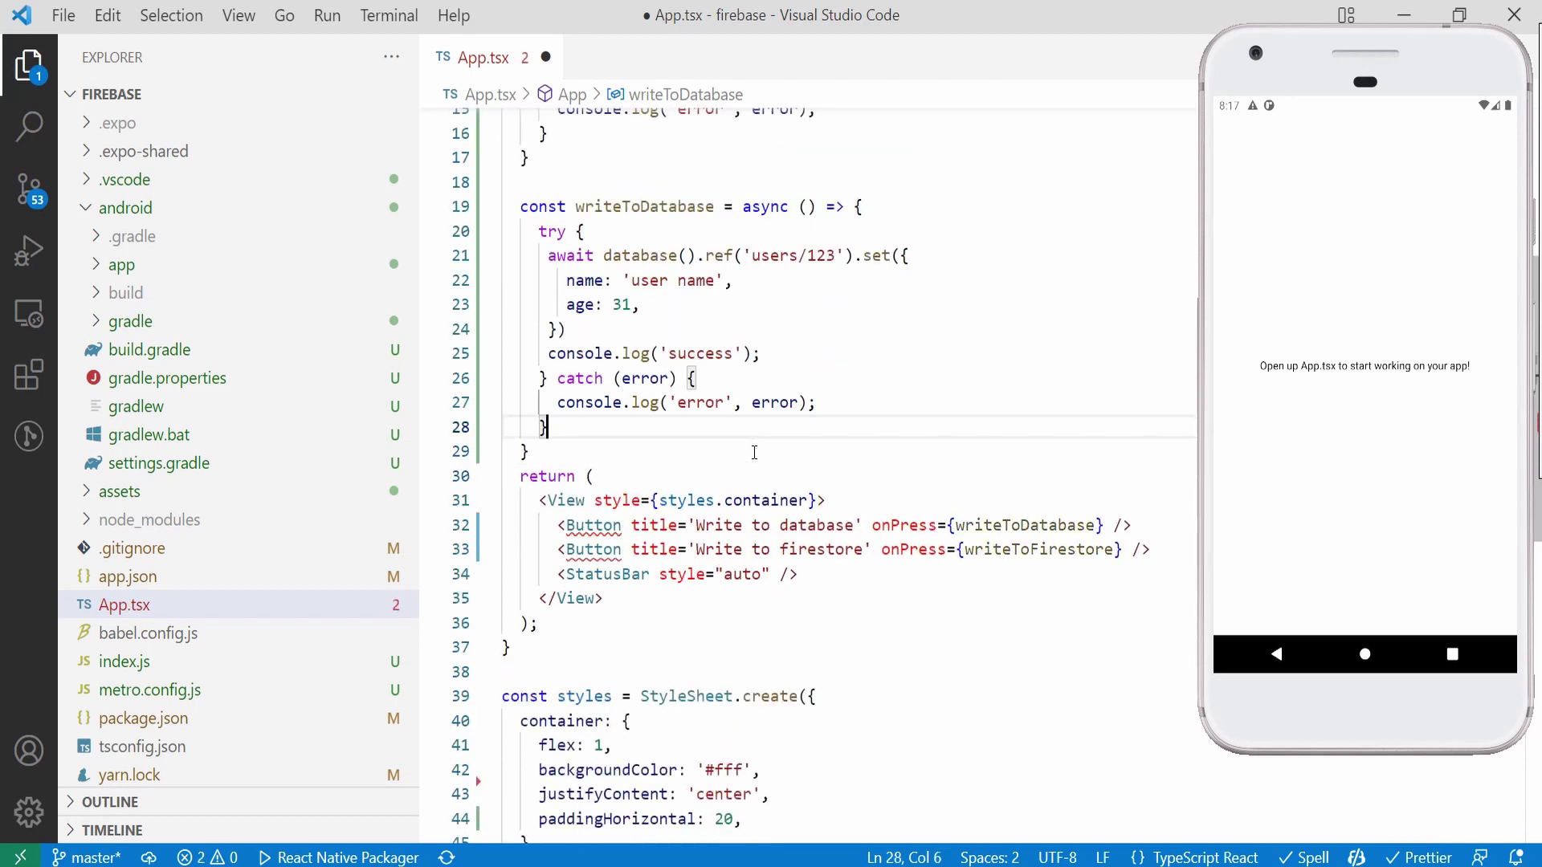
pyautogui.press('Down')
pyautogui.scroll(5, 870, 545)
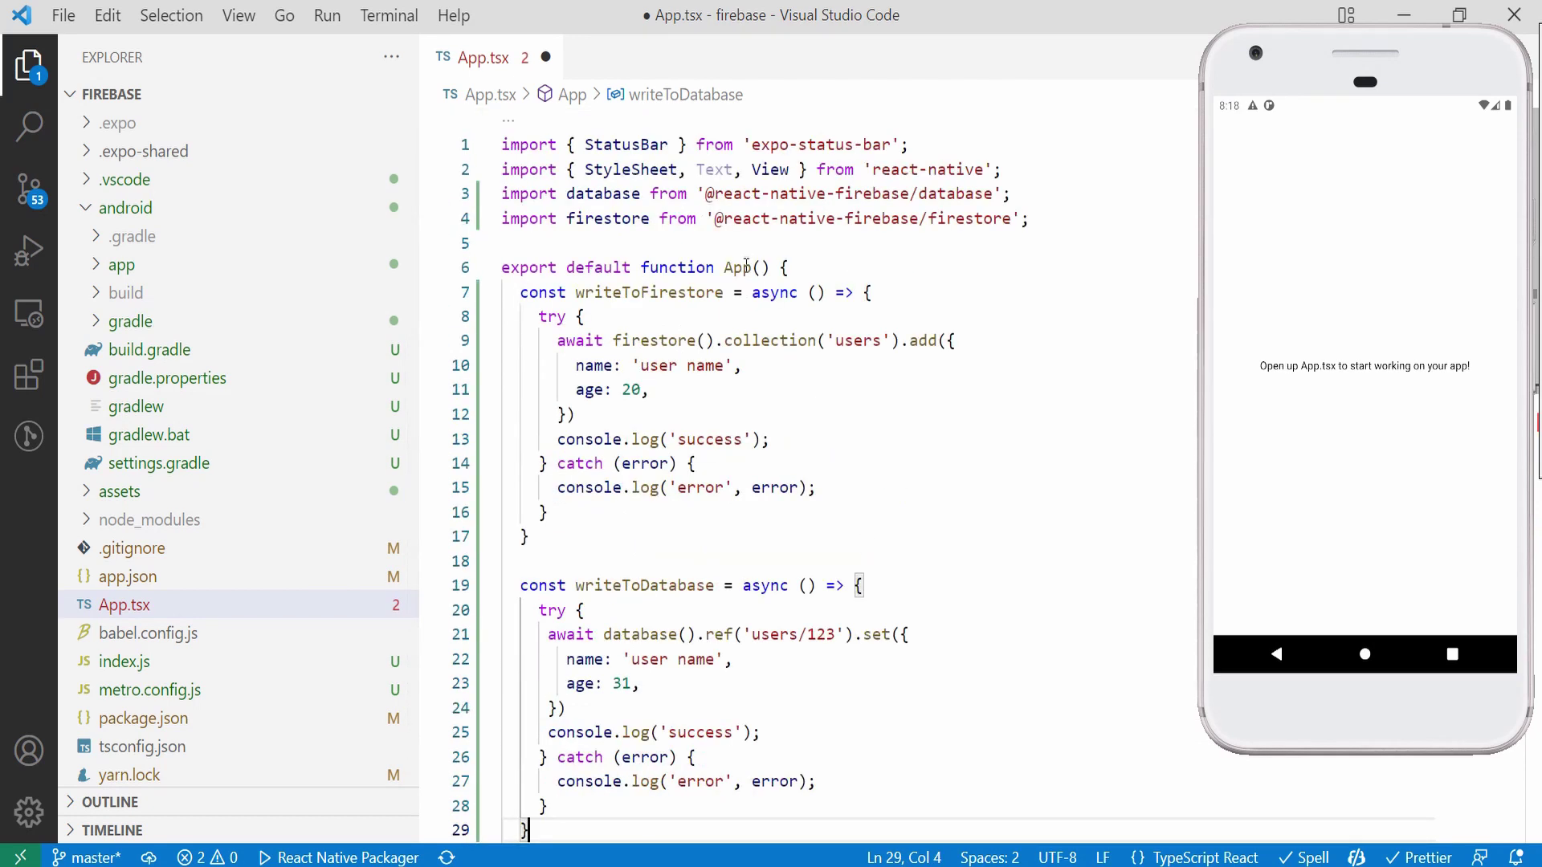
pyautogui.doubleClick(767, 169)
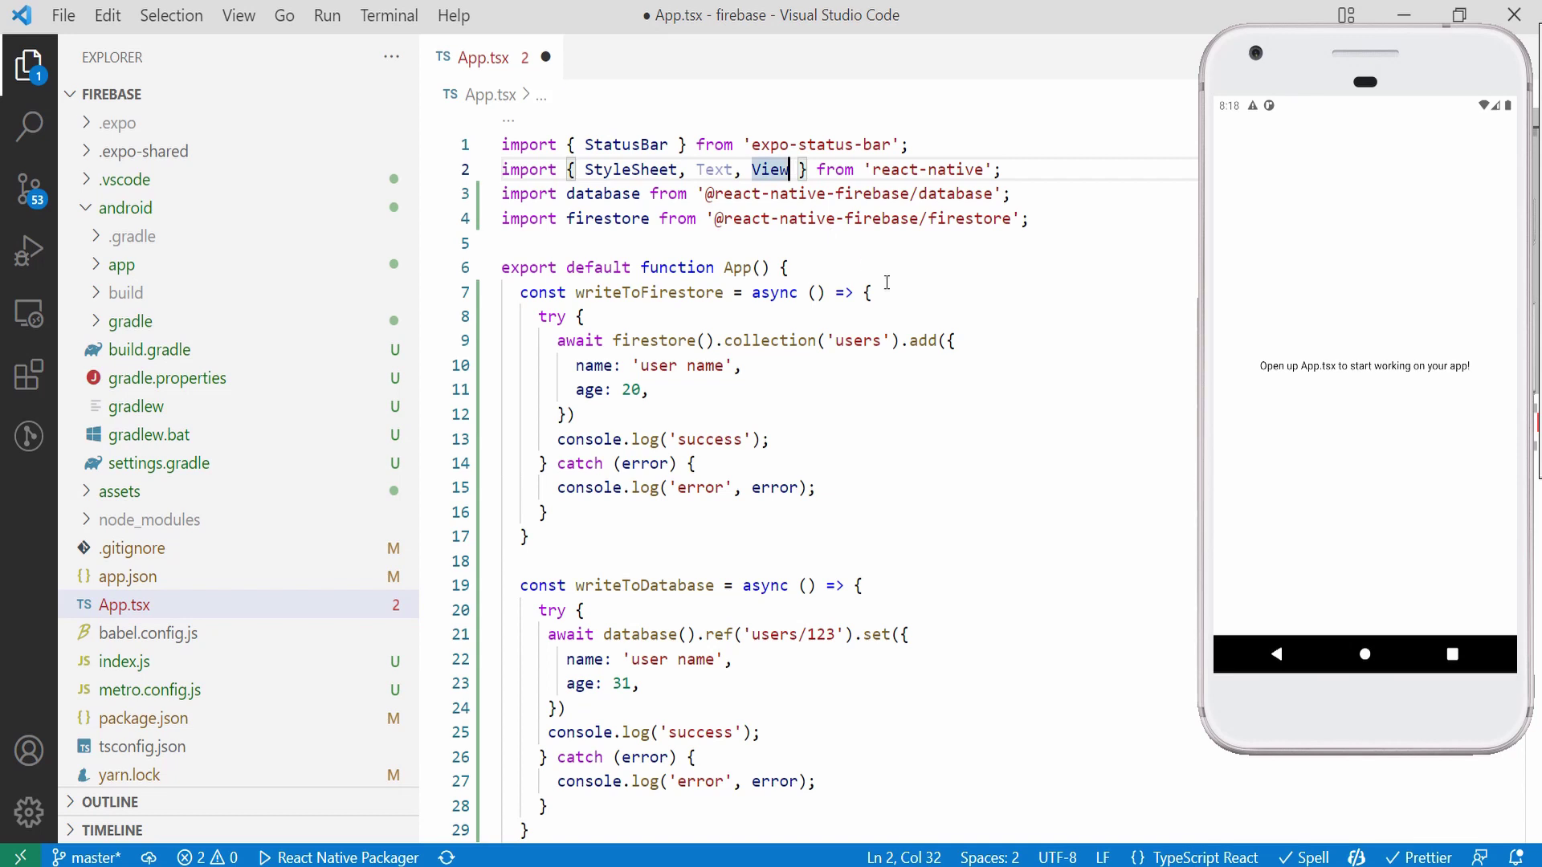
pyautogui.write(', Butto')
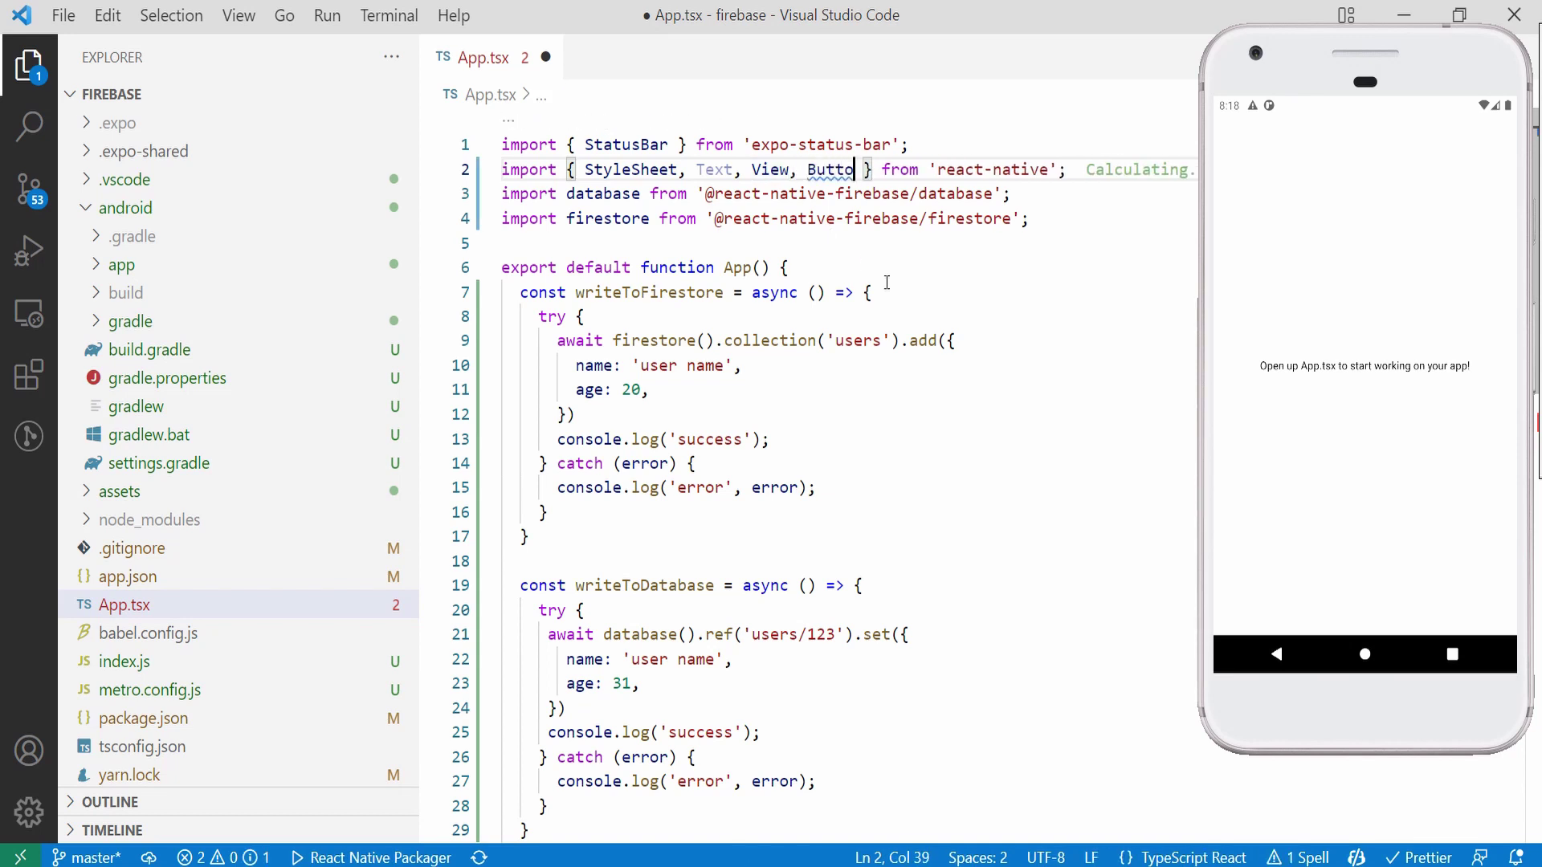
pyautogui.write('n')
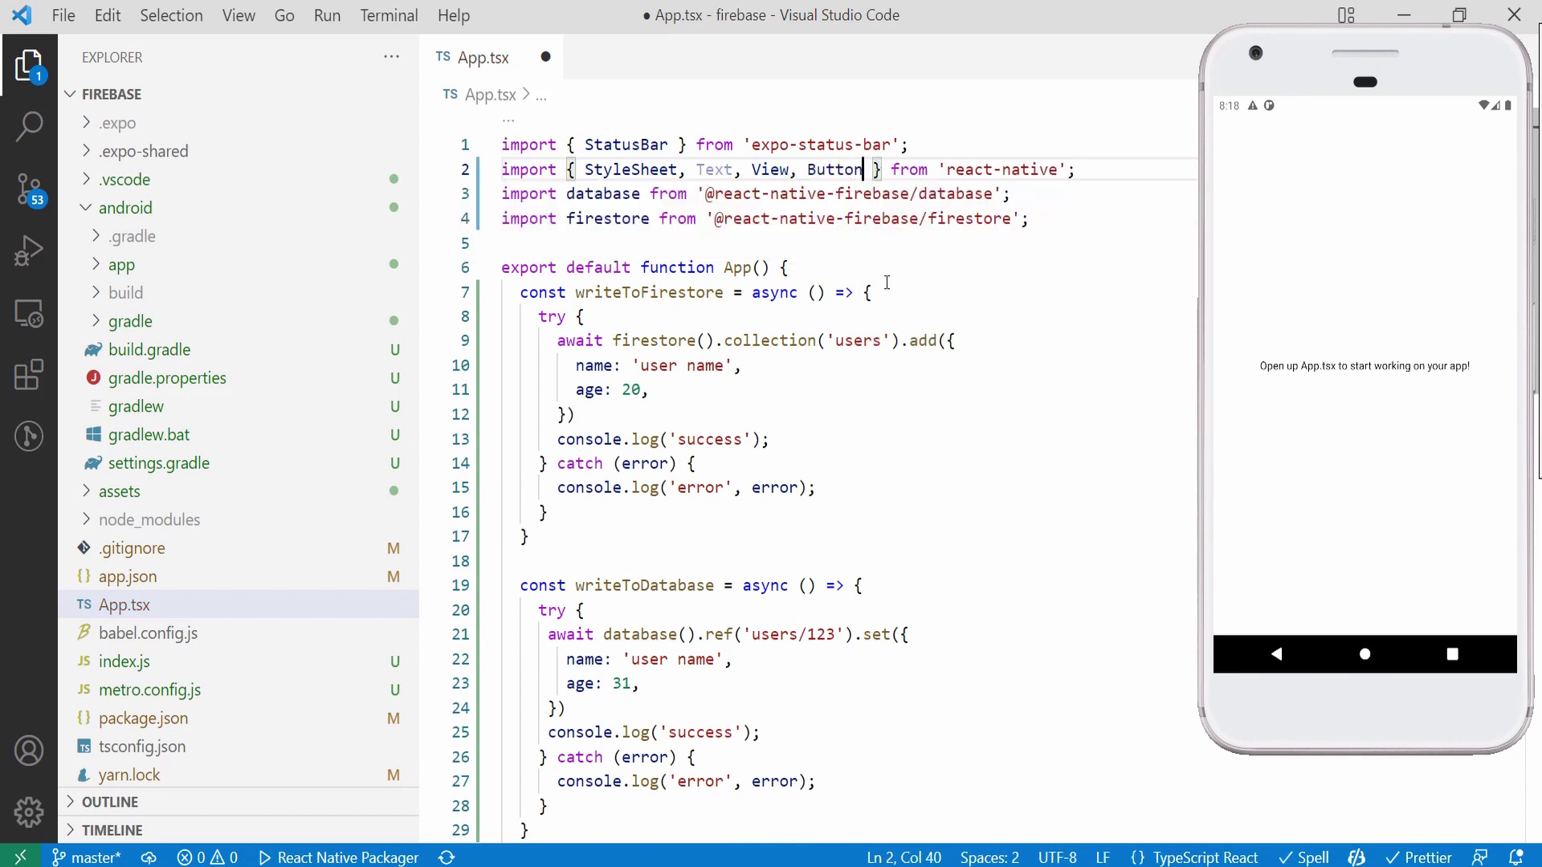
pyautogui.hotkey('ctrl', 's')
pyautogui.scroll(-1, 784, 436)
pyautogui.scroll(-3, 783, 437)
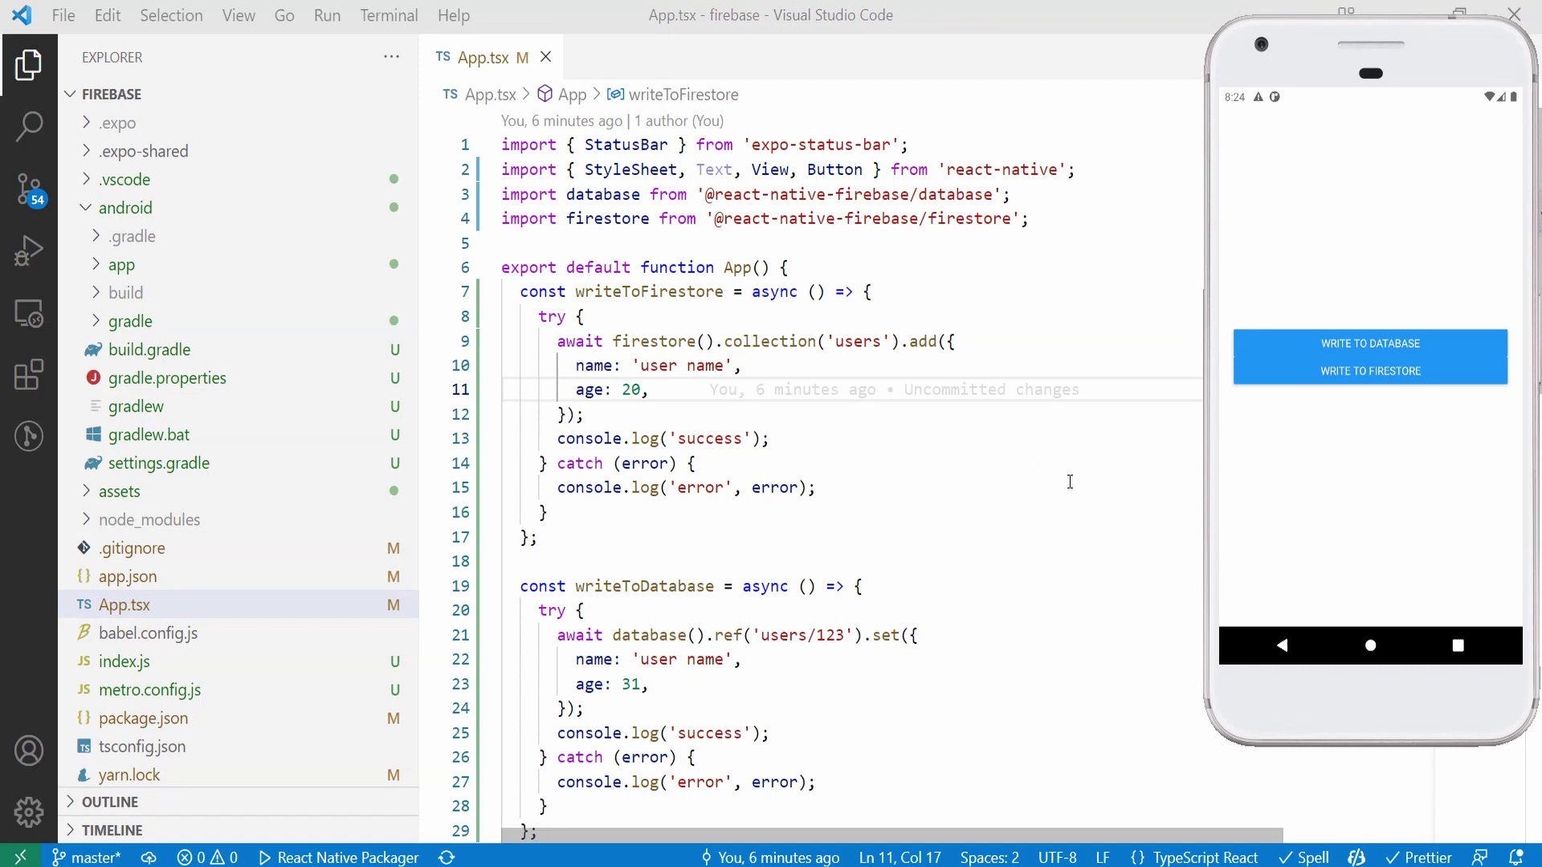
# Step: Run WRITE TO FIRESTORE on the emulator and return to the Firebase console's Firestore page
pyautogui.click(1389, 374)
pyautogui.hotkey('alt', 'Tab')
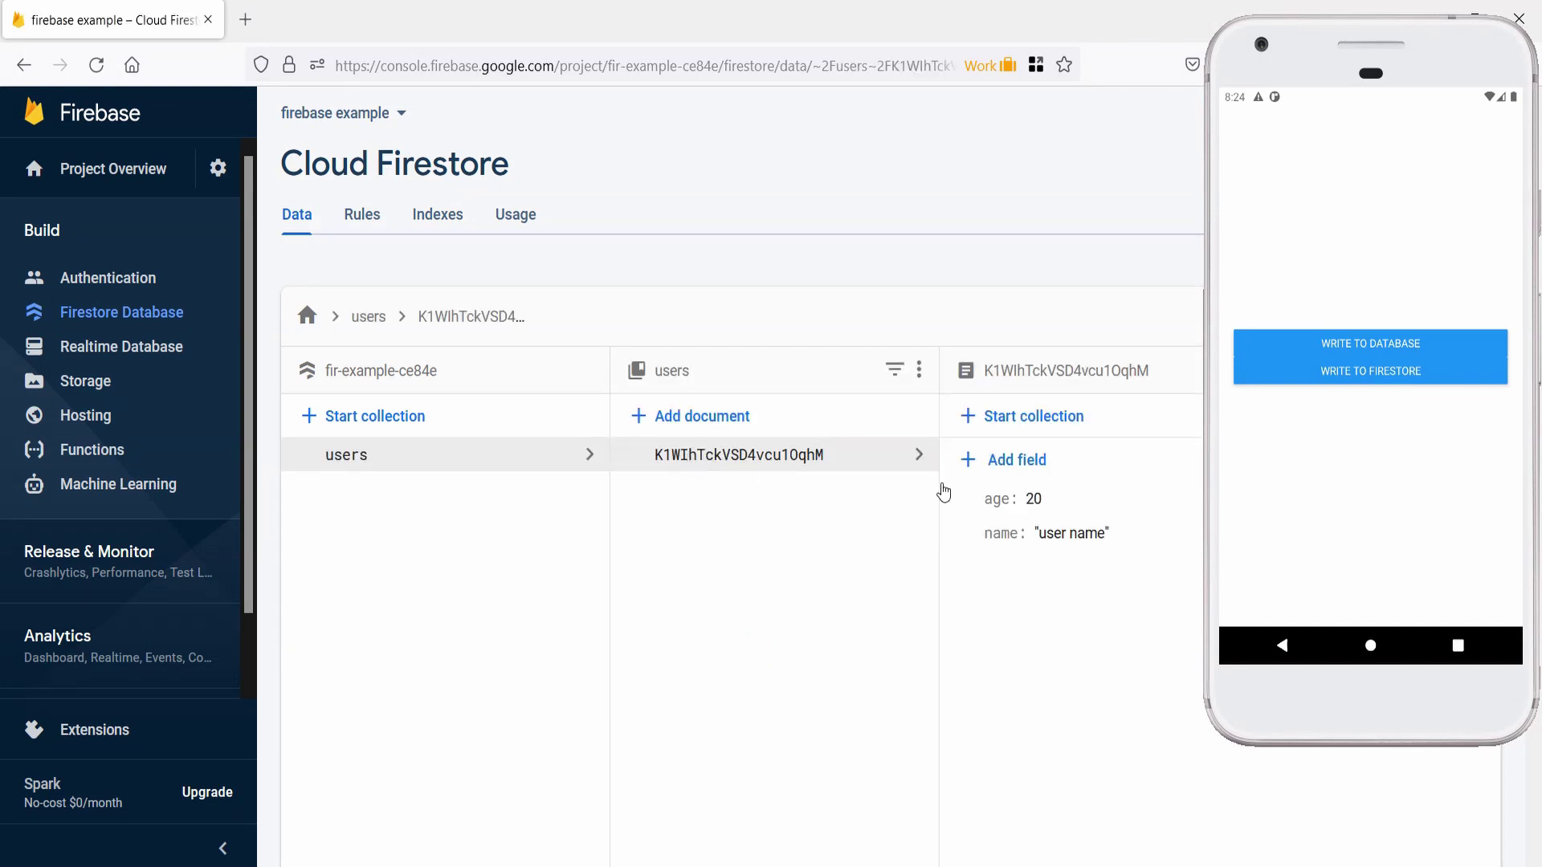
# Step: Run WRITE TO DATABASE on the emulator and go to the console's Realtime Database page
pyautogui.click(1397, 347)
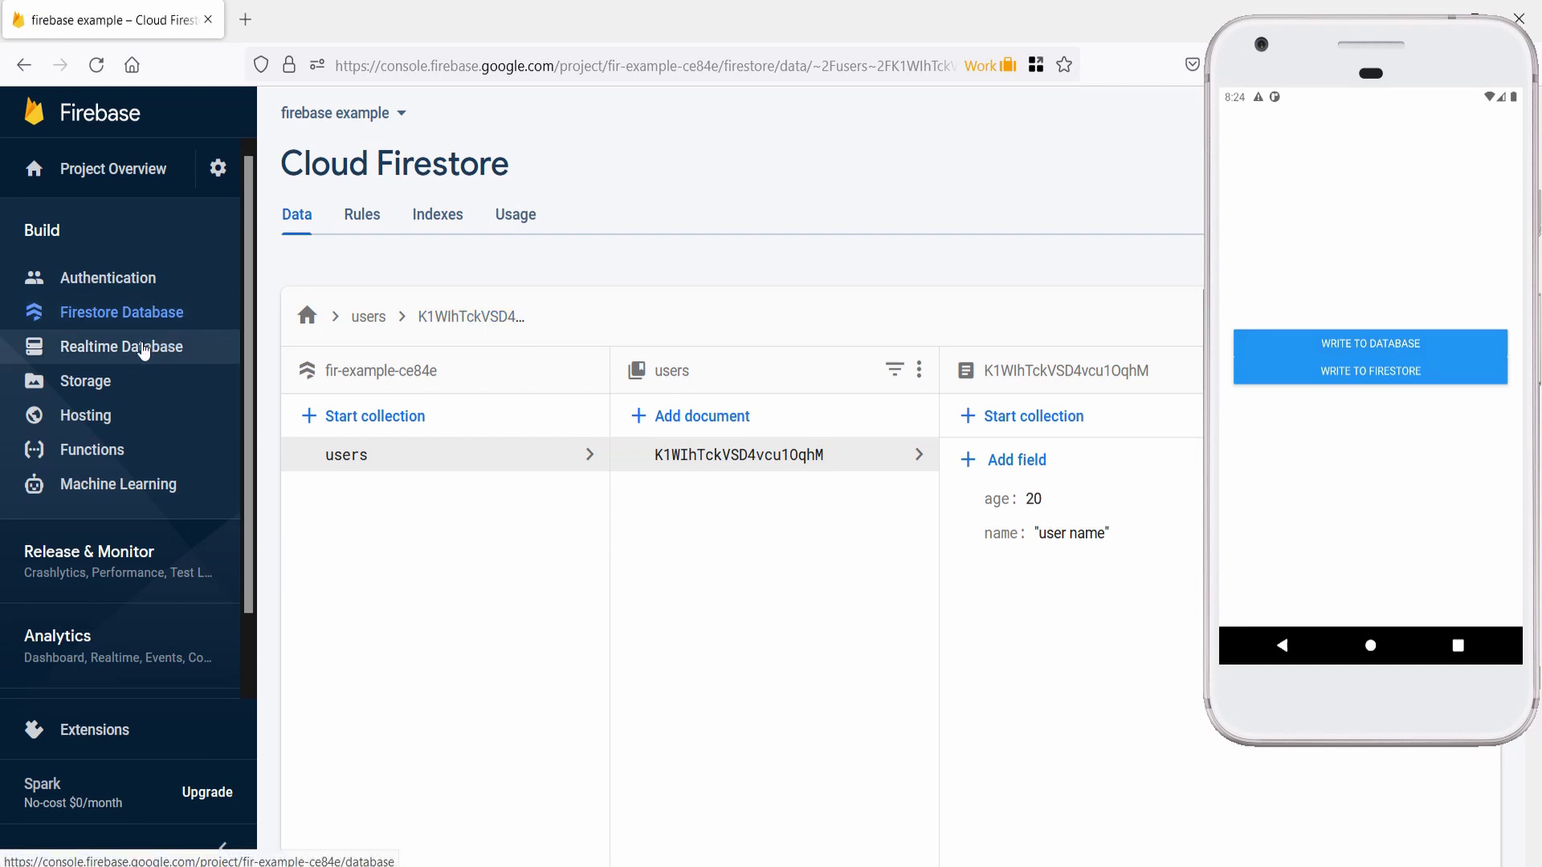
pyautogui.click(151, 350)
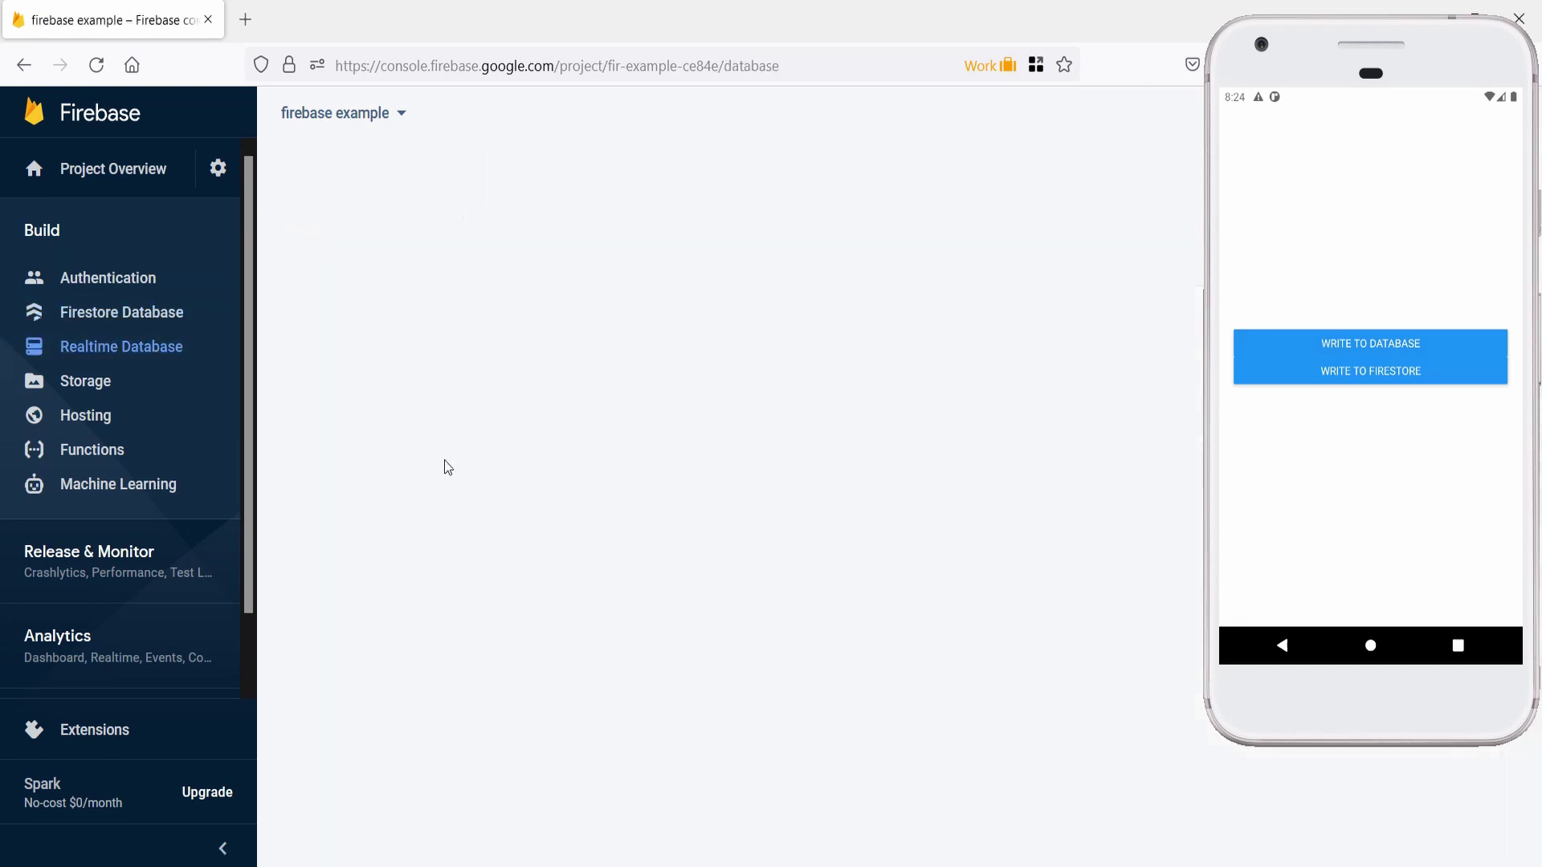